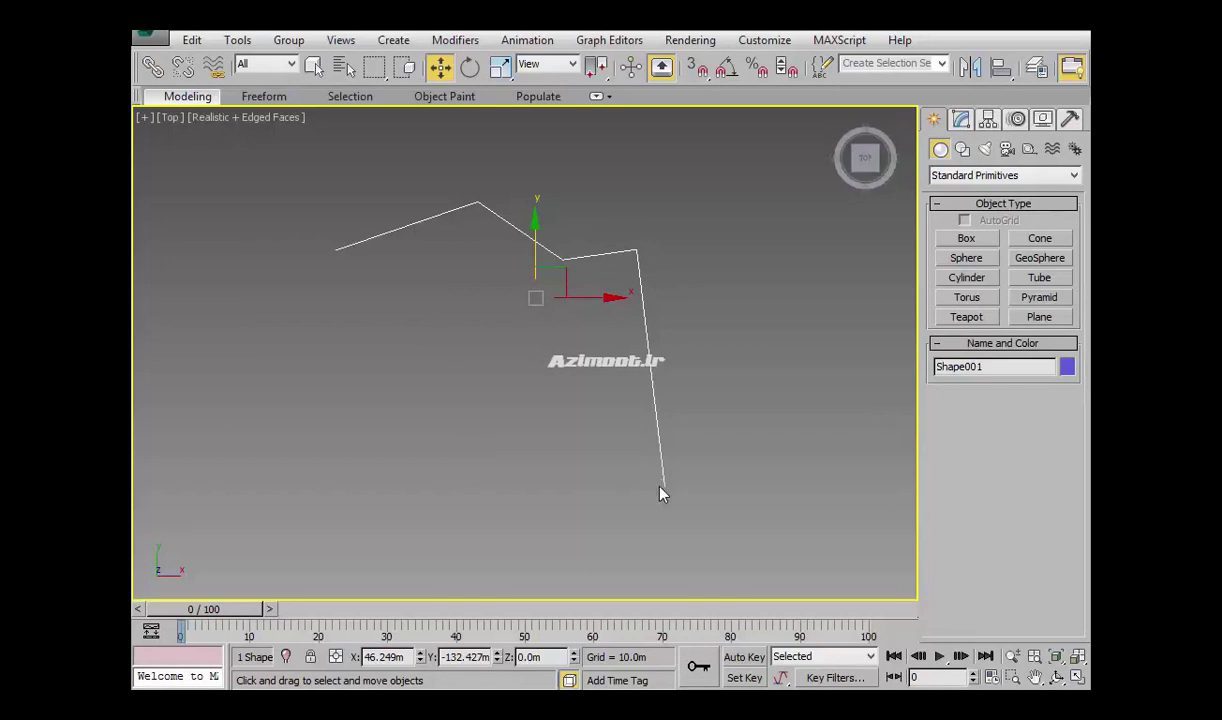
- Check the zigzag path from the front, then frame its start in the top view
key("f")
middle_click_drag(595, 415, 783, 419)
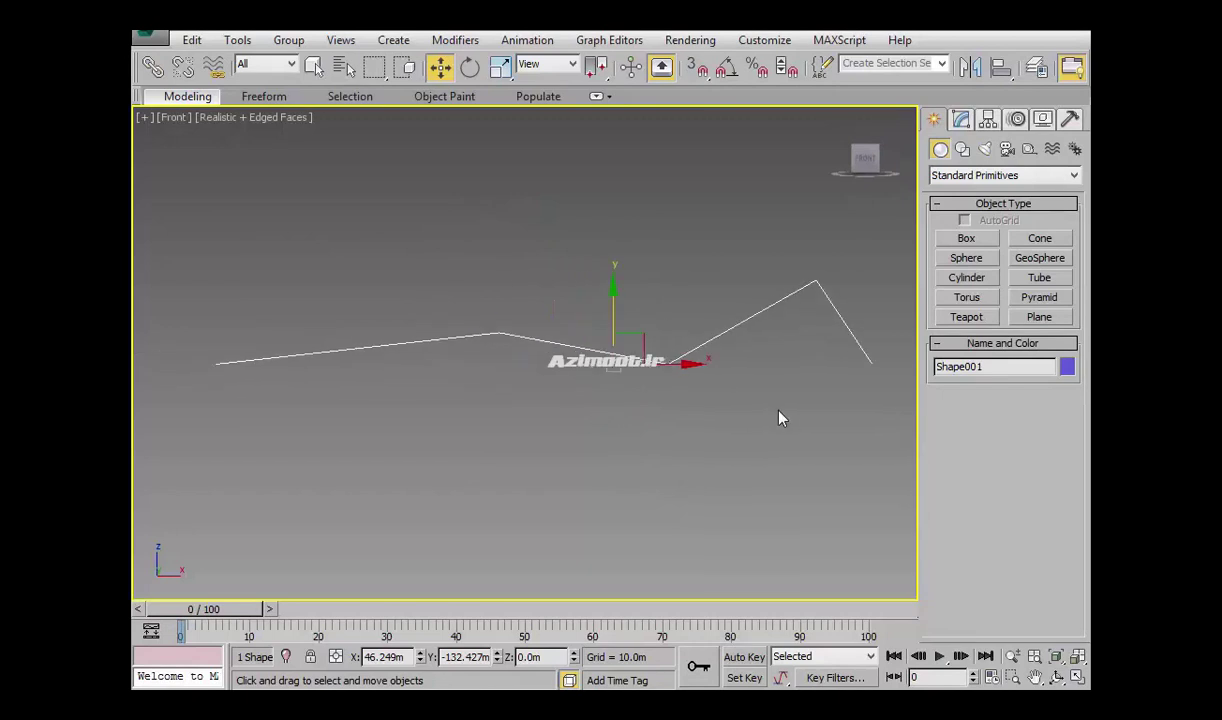
key("t")
scroll(421, 266, "up", 3)
middle_click_drag(502, 335, 432, 401)
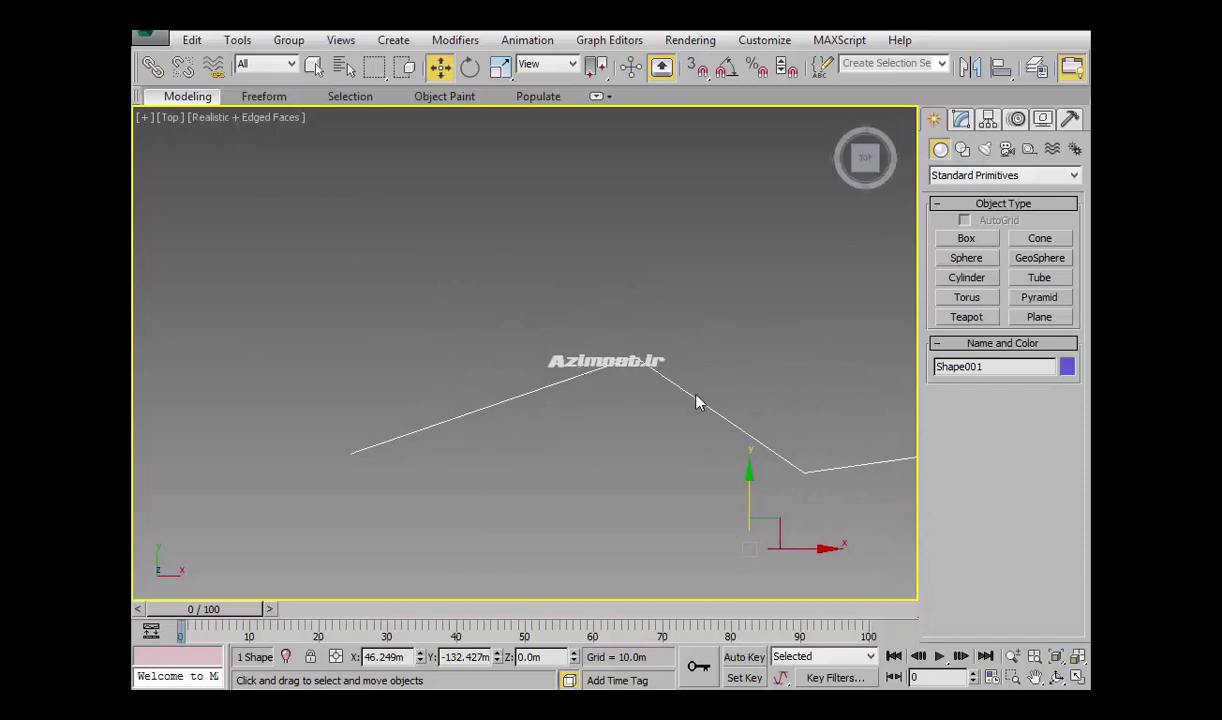
- Draw a Plane over the path's first leg and rotate it along that leg
left_click(1039, 318)
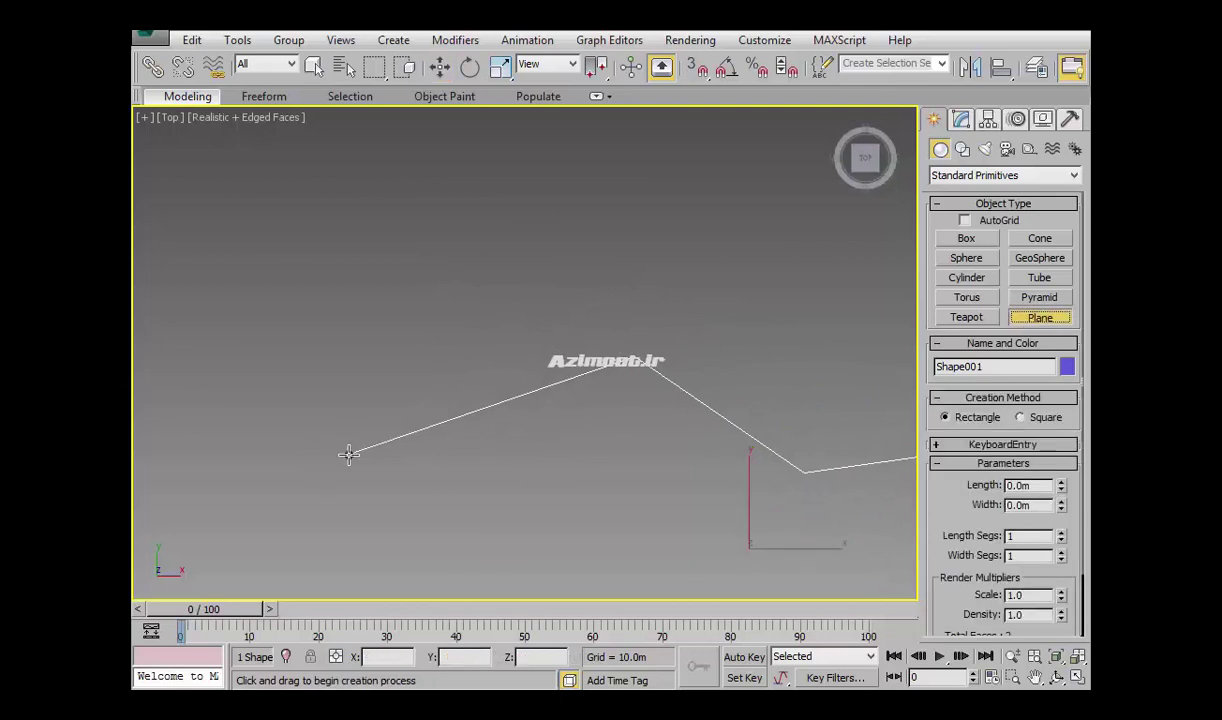
left_click_drag(348, 453, 632, 322)
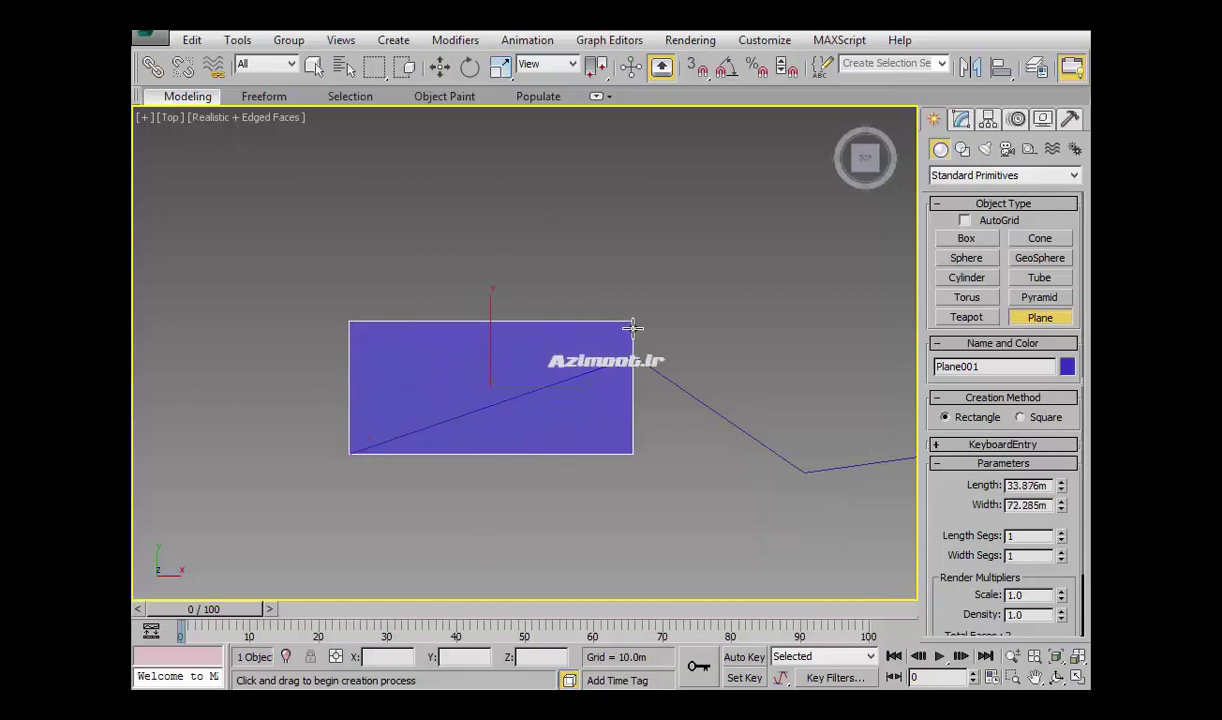
key("e")
left_click_drag(565, 408, 529, 409)
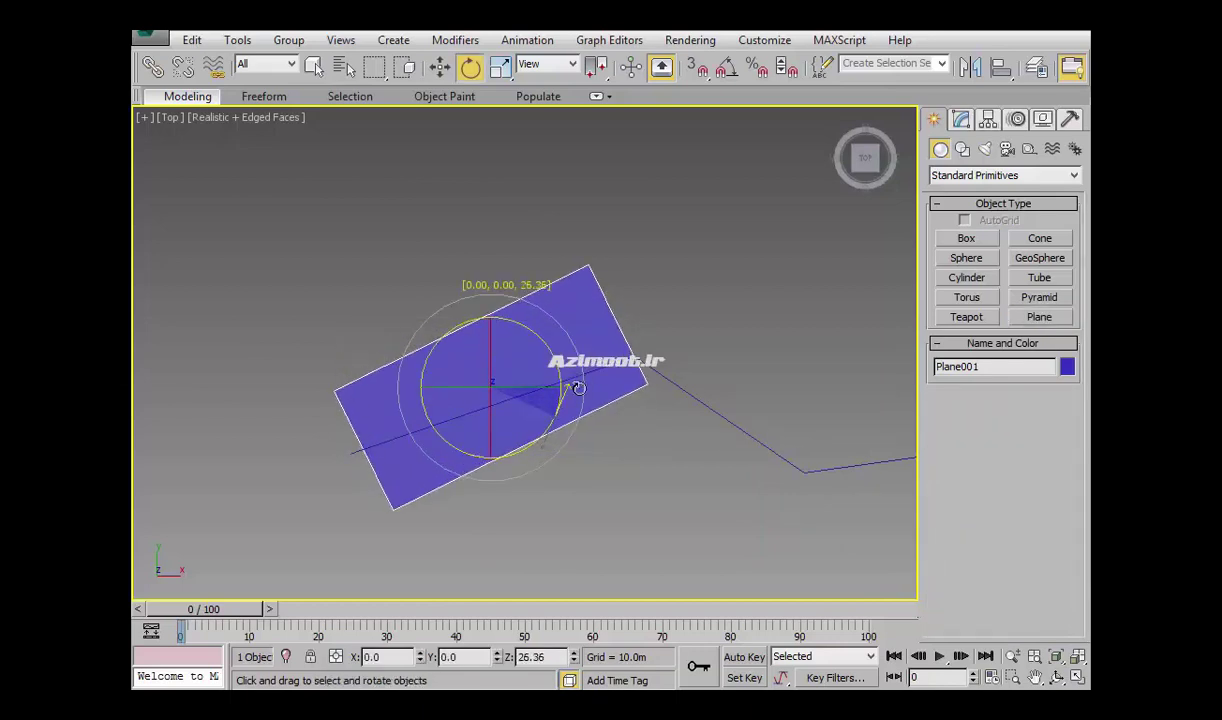
key("w")
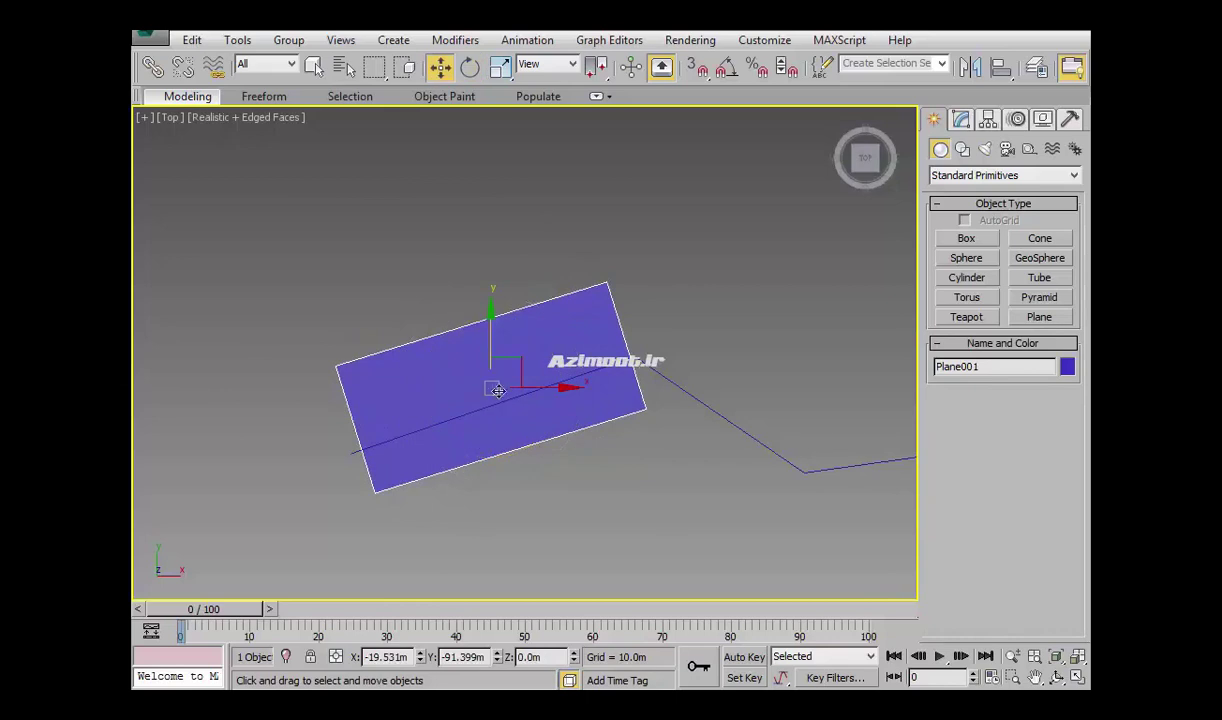
left_click_drag(498, 343, 489, 323)
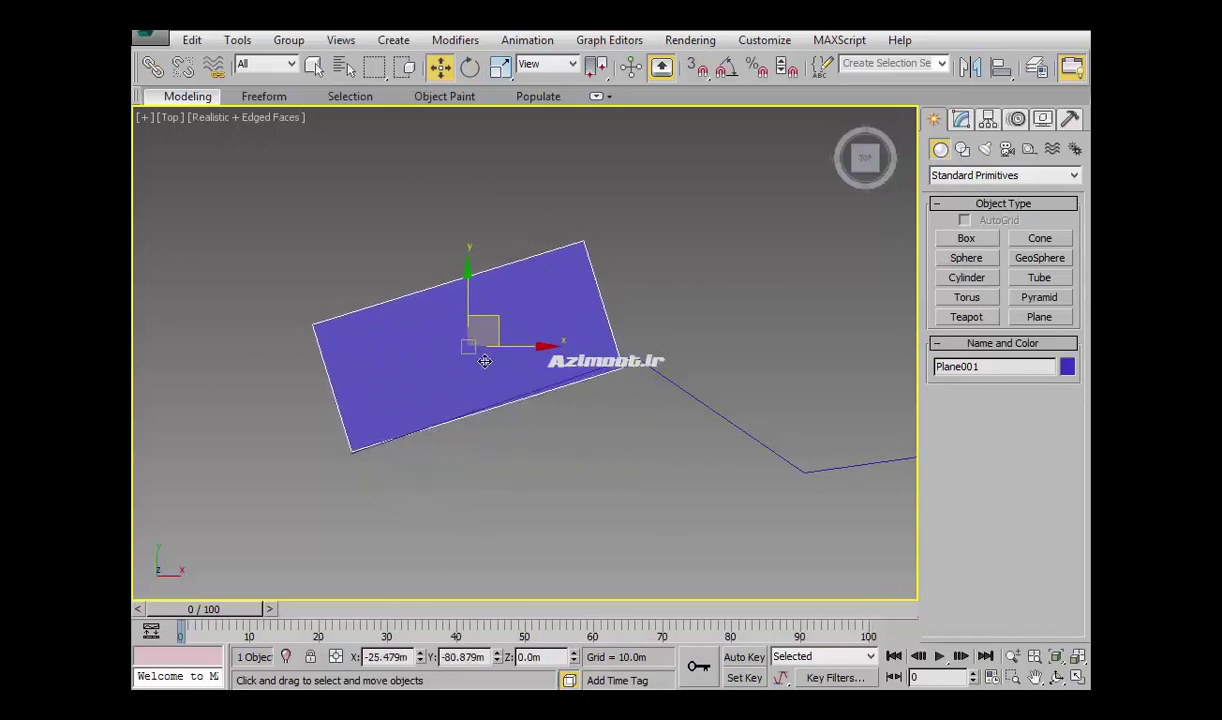
- Fine-tune the plane's angle and position so it sits on the path line
key("e")
left_click_drag(518, 390, 524, 392)
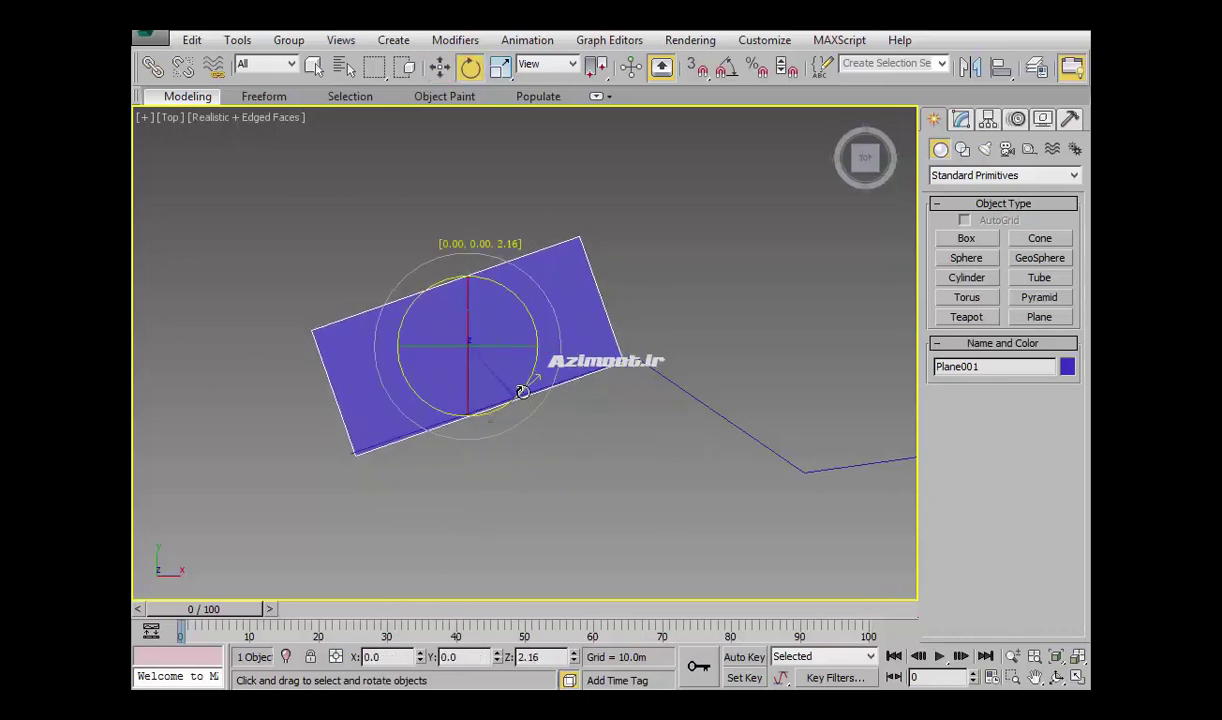
key("w")
middle_click_drag(522, 391, 472, 400)
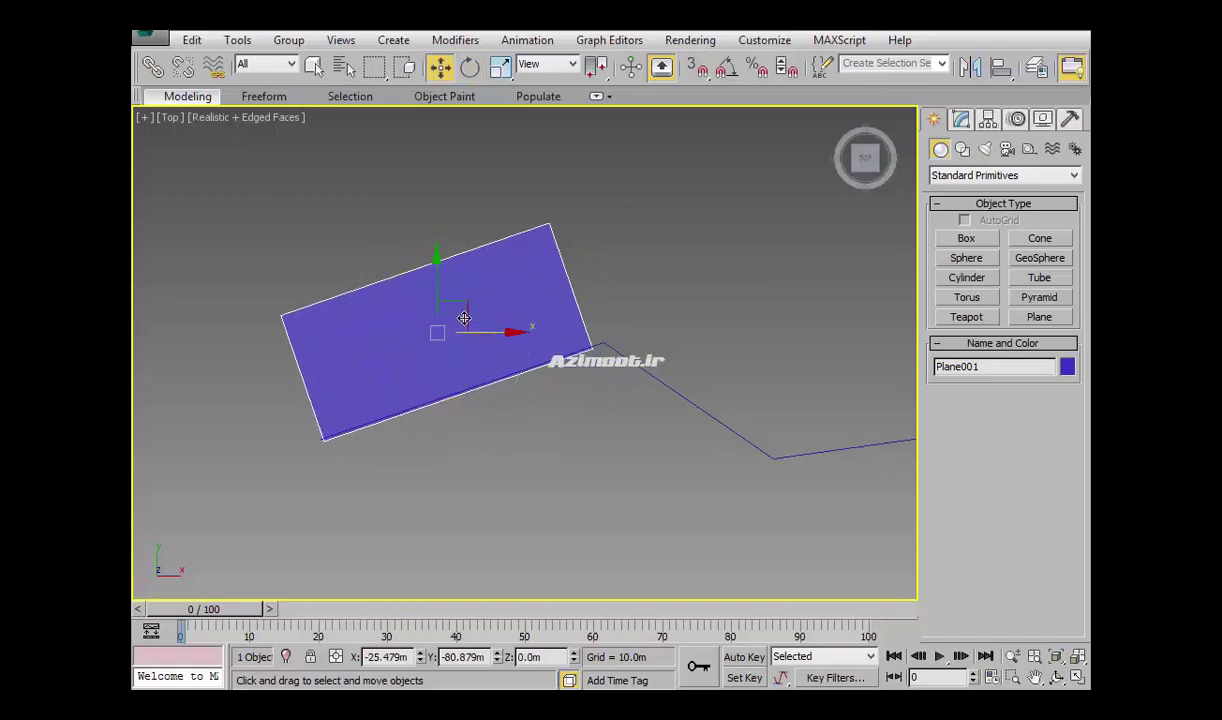
left_click_drag(459, 305, 460, 309)
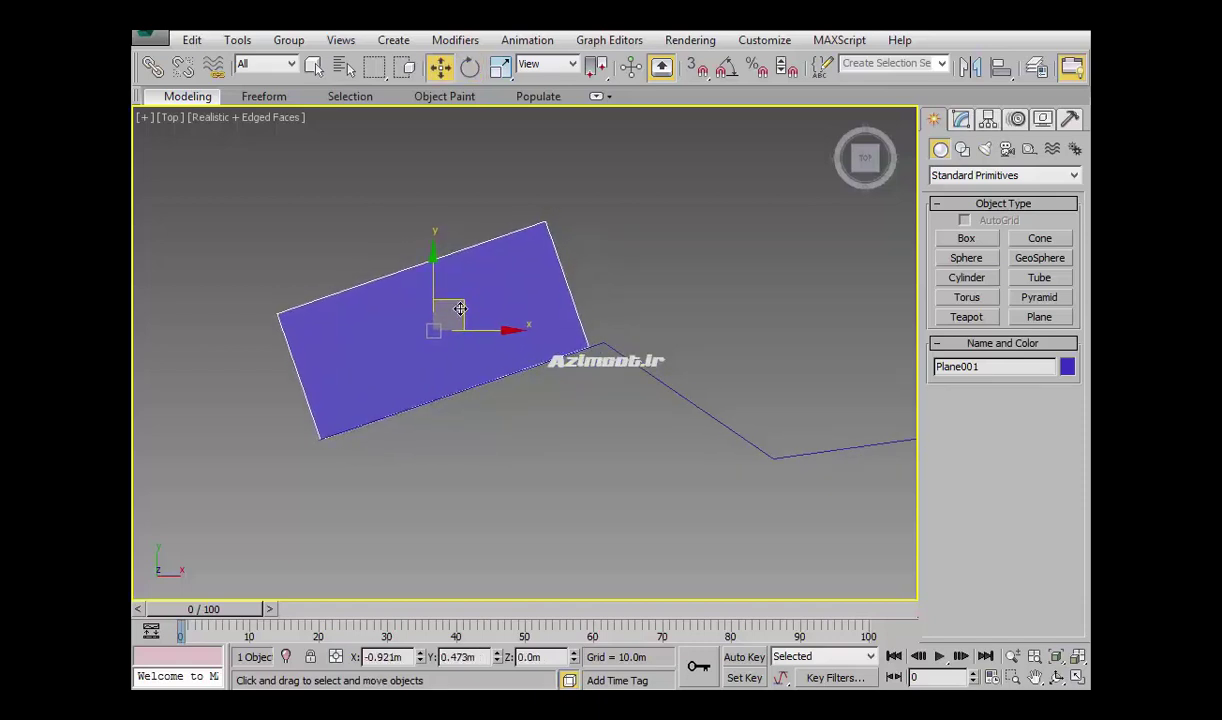
- Convert the plane to Editable Poly and move its far corner vertices to the first bend
right_click(471, 298)
mouse_move(505, 467)
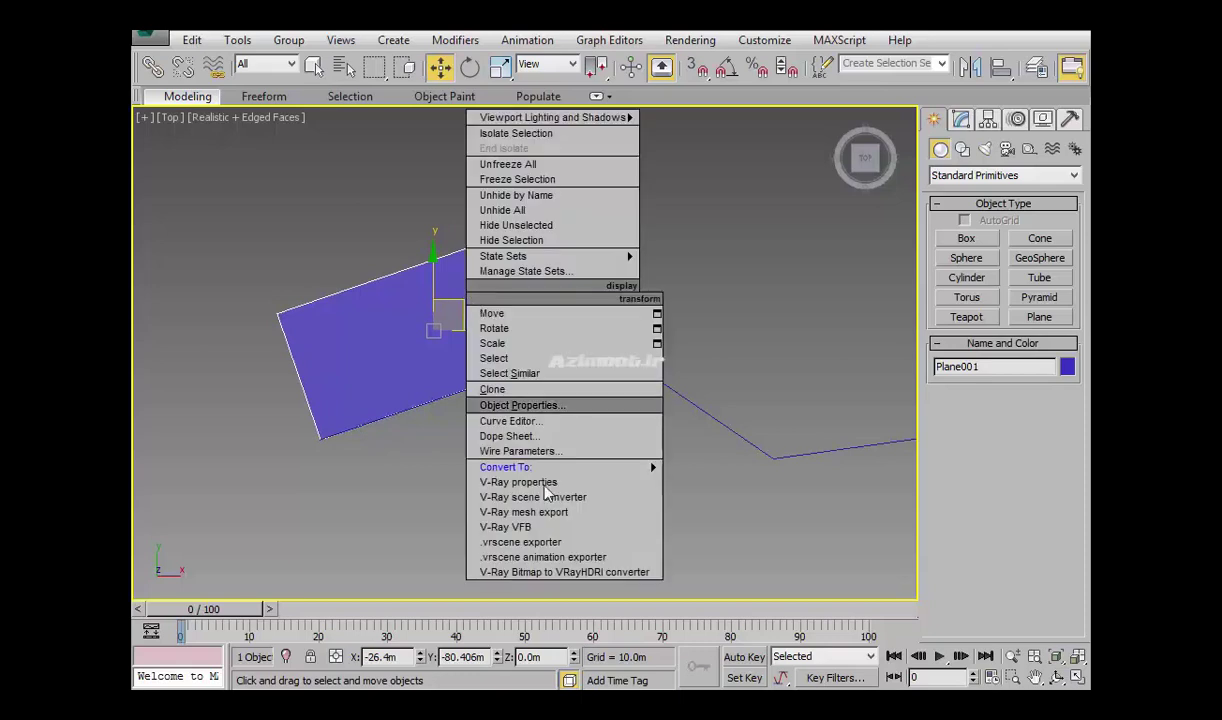
left_click(742, 486)
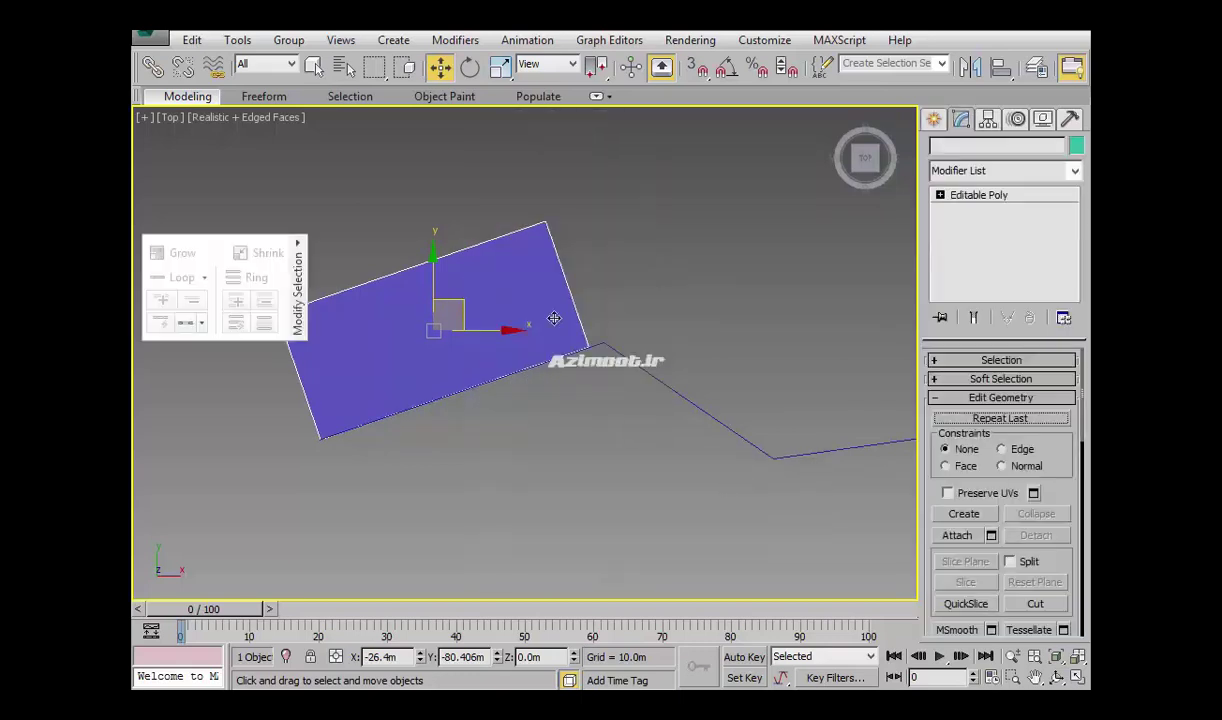
middle_click_drag(566, 292, 575, 322)
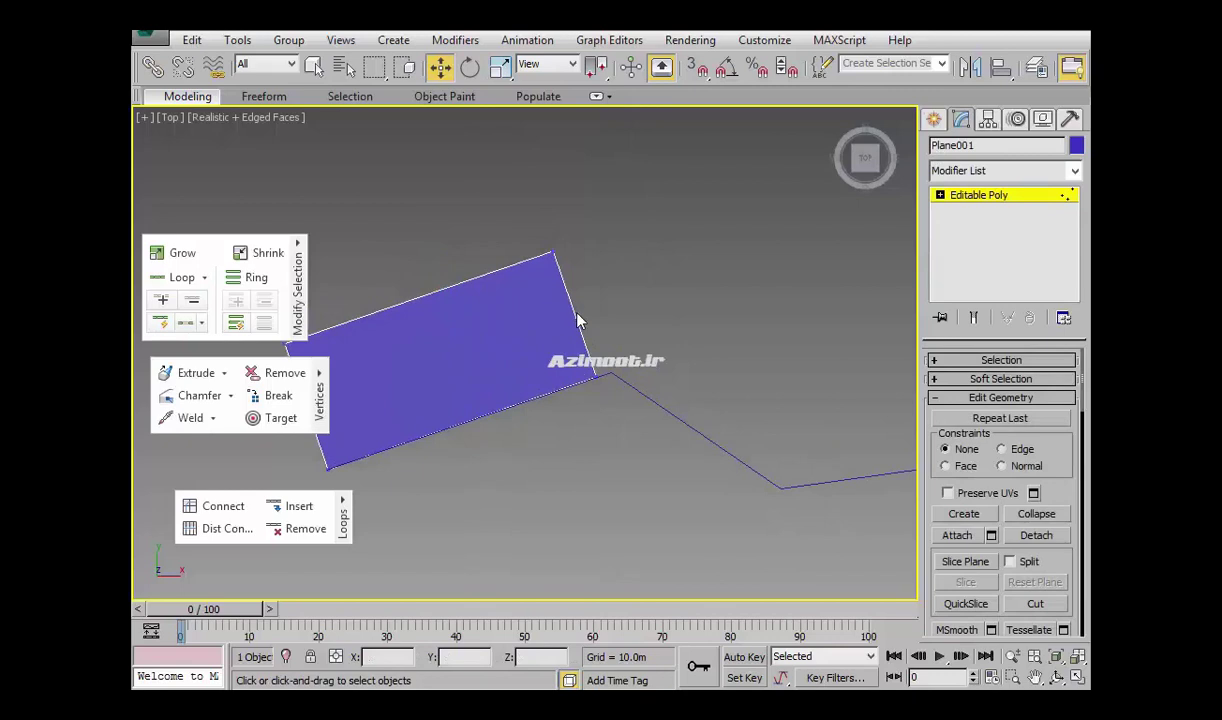
left_click_drag(600, 240, 535, 300)
left_click_drag(615, 338, 580, 405, "ctrl")
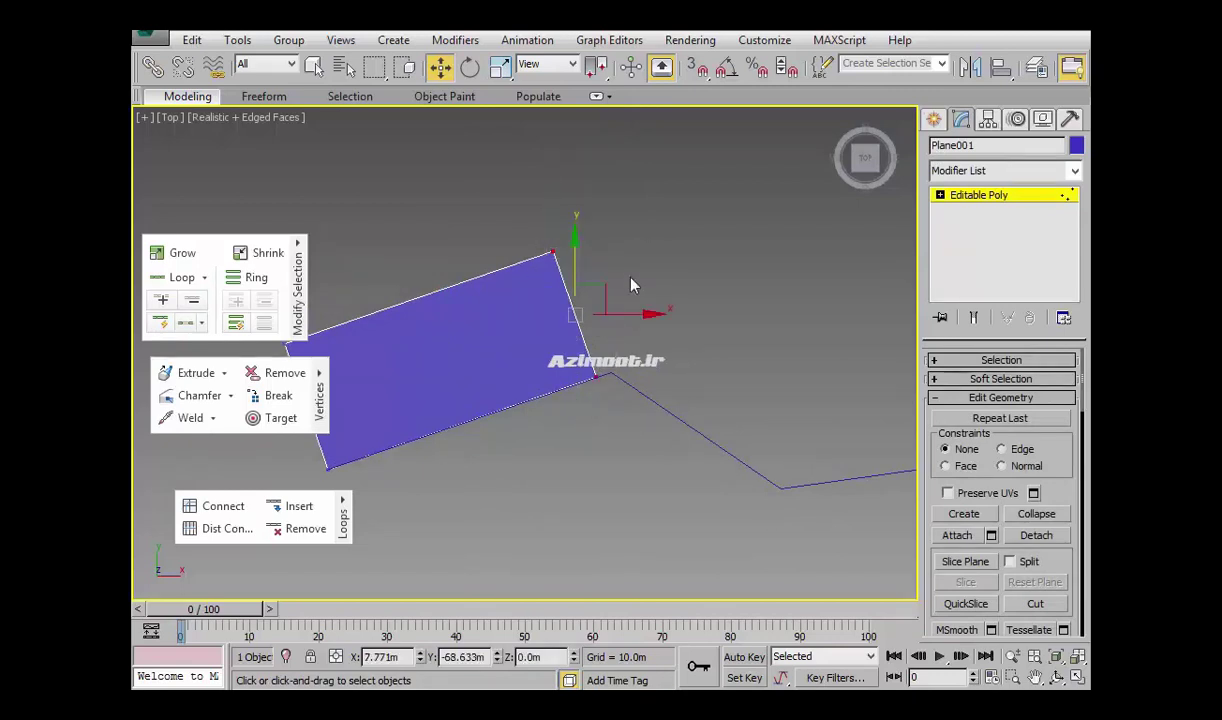
left_click_drag(613, 281, 620, 281)
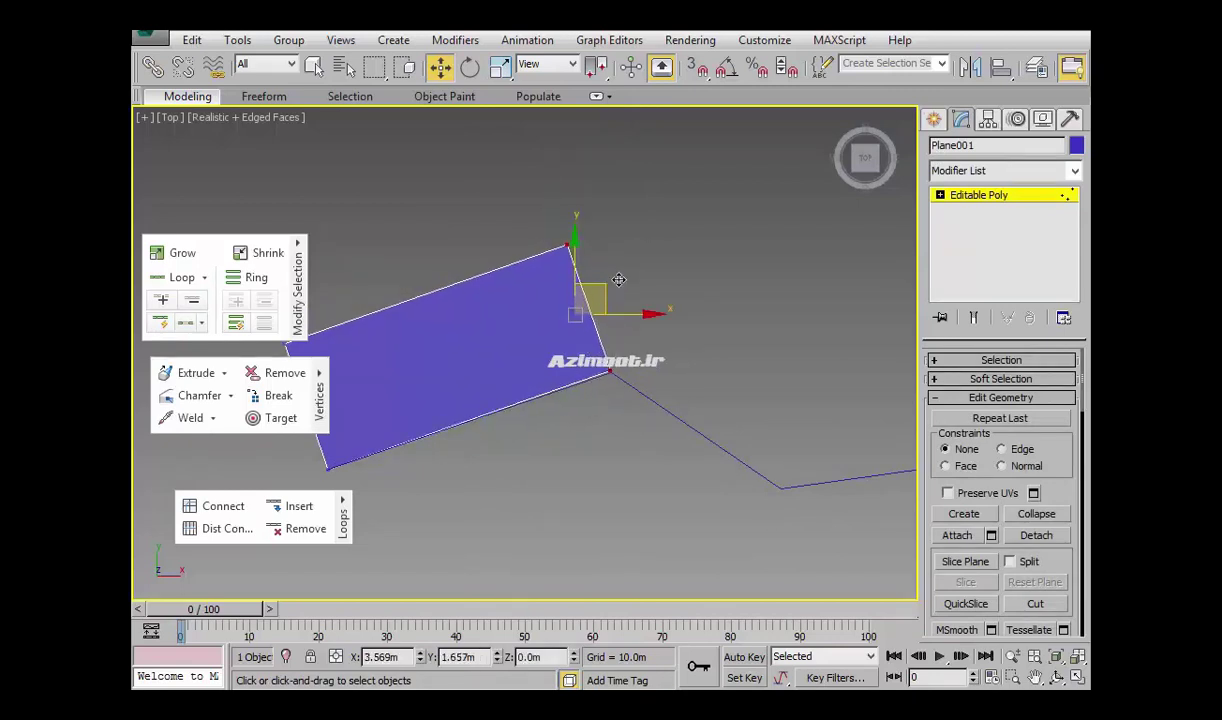
- Shift-drag the end edge to extend a second section along the next leg
middle_click_drag(620, 281, 538, 306)
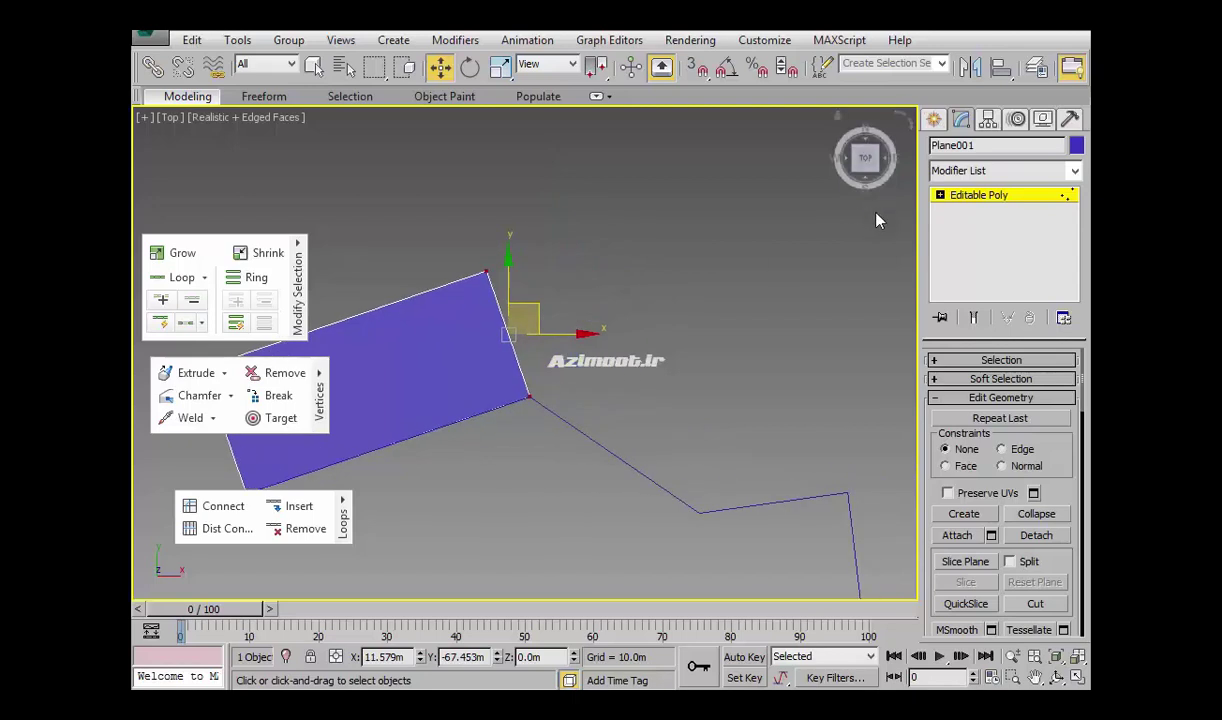
key("2")
mouse_move(542, 313)
left_mouse_down("shift")
mouse_move(752, 476)
mouse_move(708, 458)
left_mouse_up("shift")
- In Front view, raise the second section's end vertices to tilt it upward
middle_click_drag(662, 491, 690, 424)
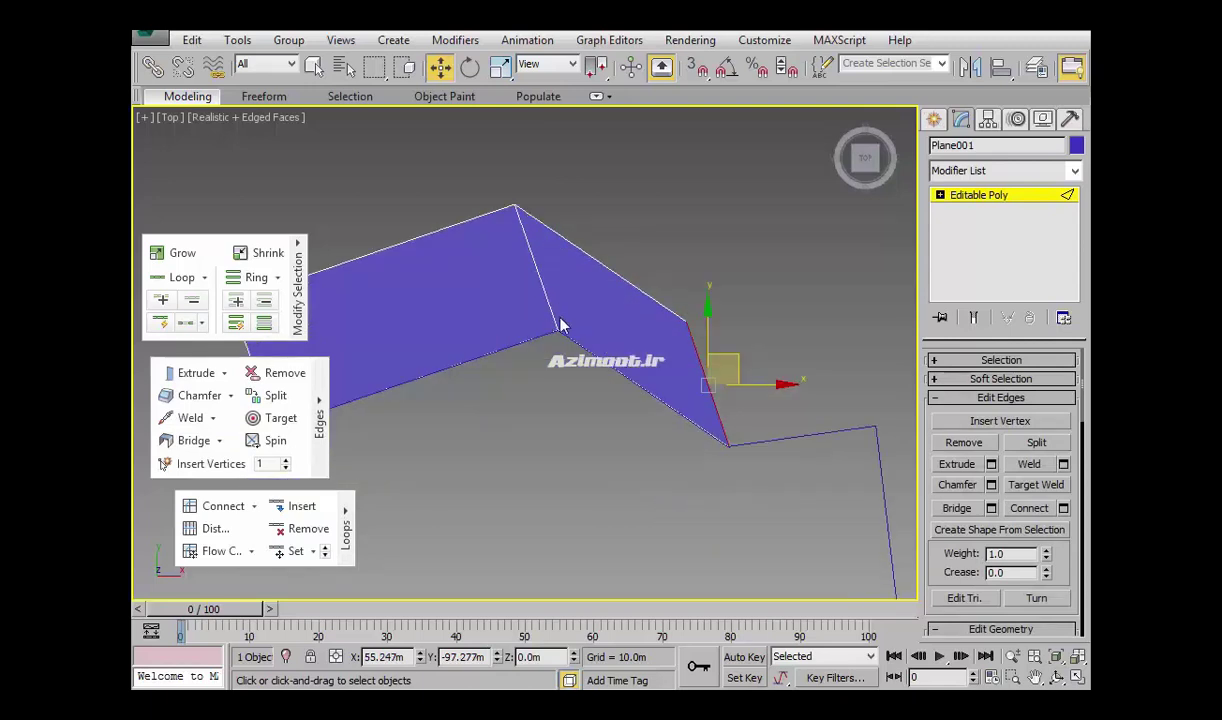
key("f")
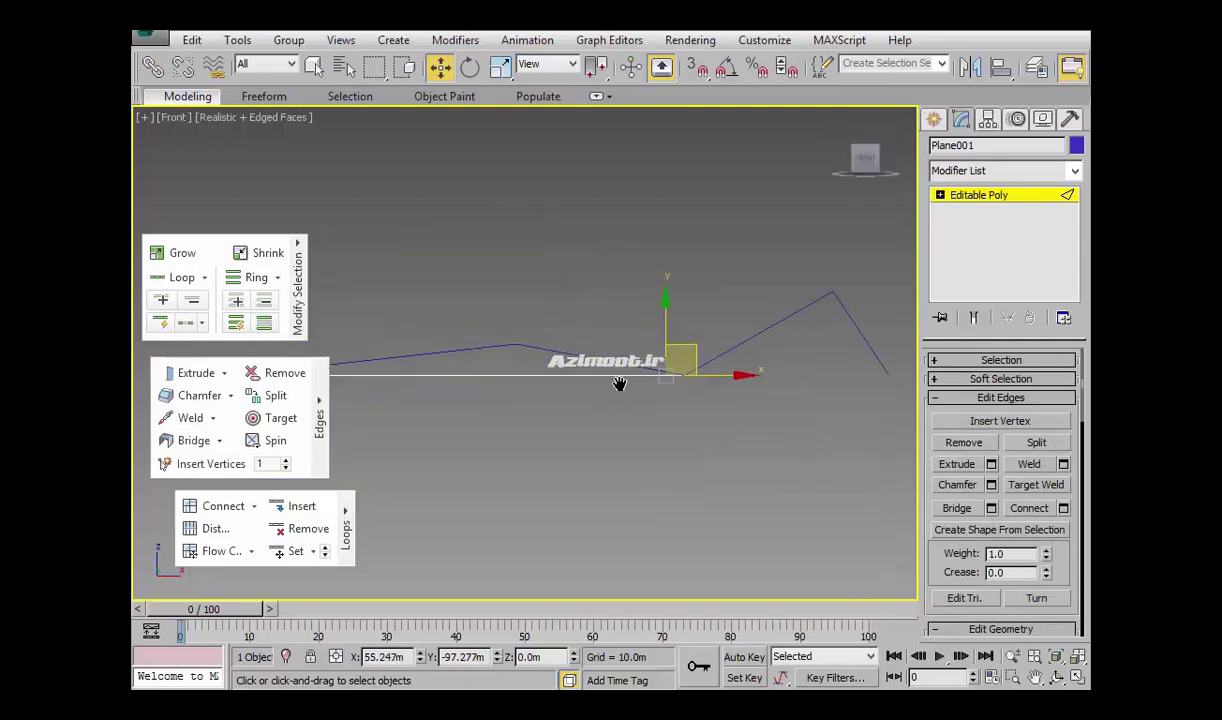
key("1")
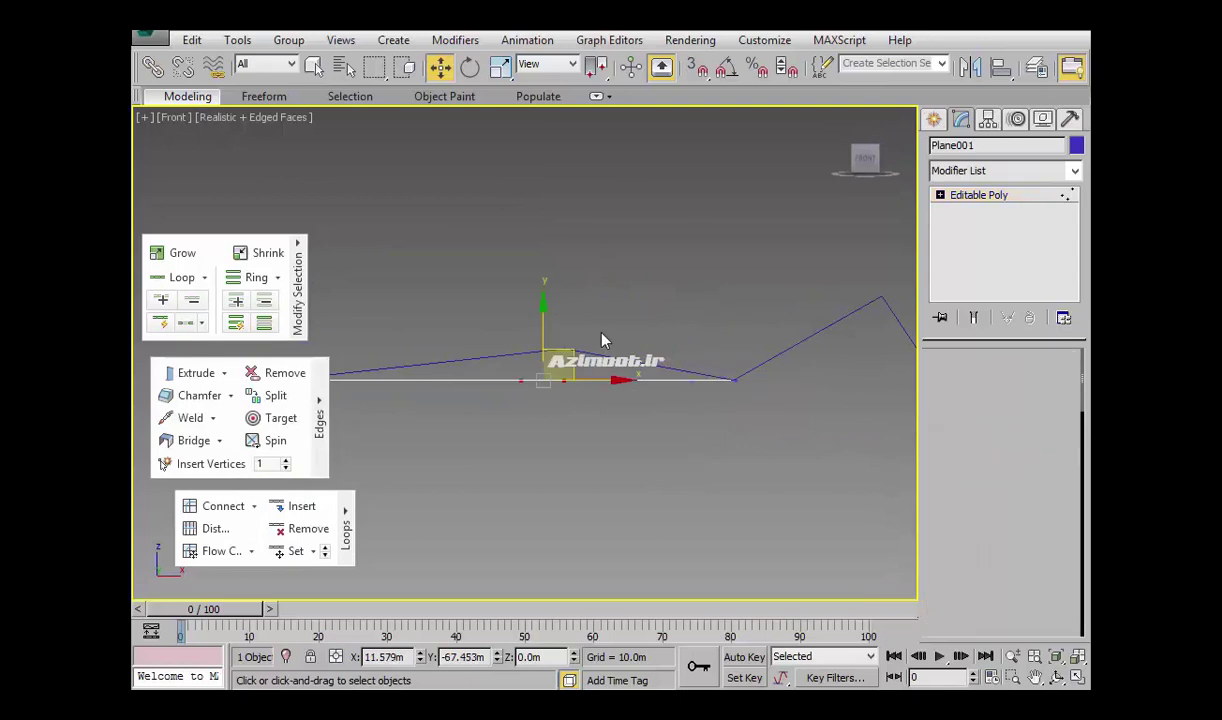
left_click_drag(600, 322, 455, 462)
left_click_drag(542, 320, 549, 299)
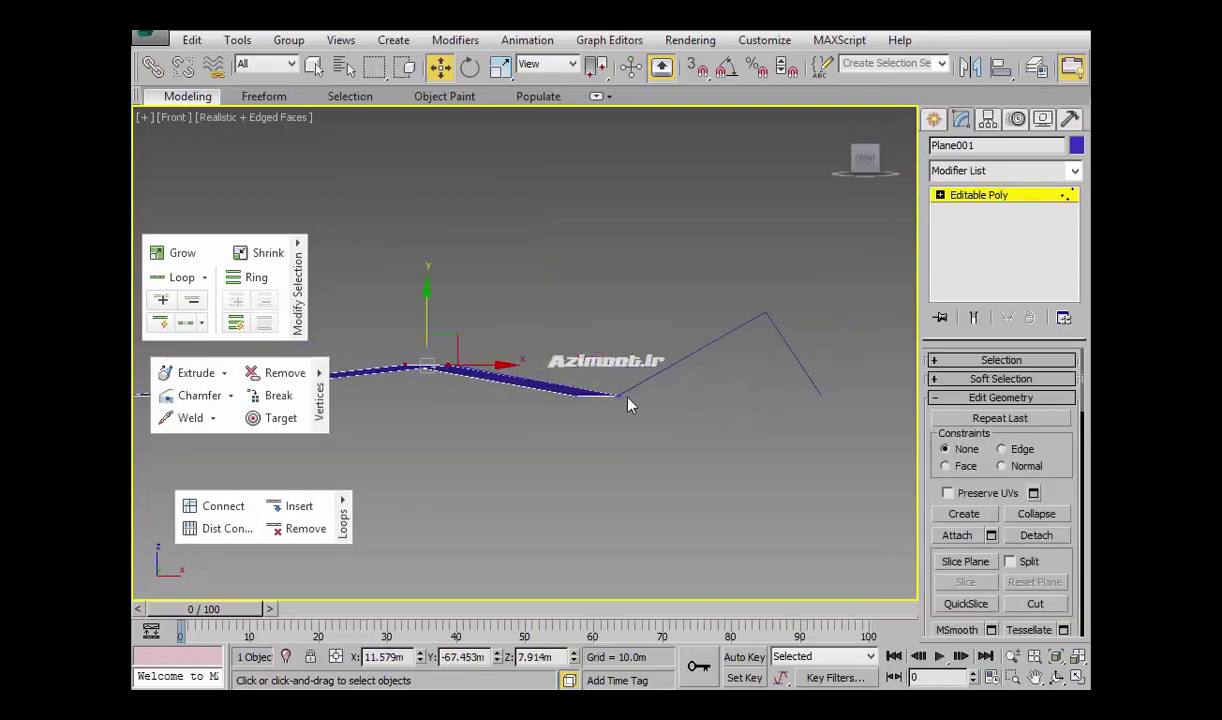
- Extend a third section from the end edge along the next zigzag leg
key("t")
middle_click_drag(730, 400, 607, 388)
key("2")
left_click(587, 381)
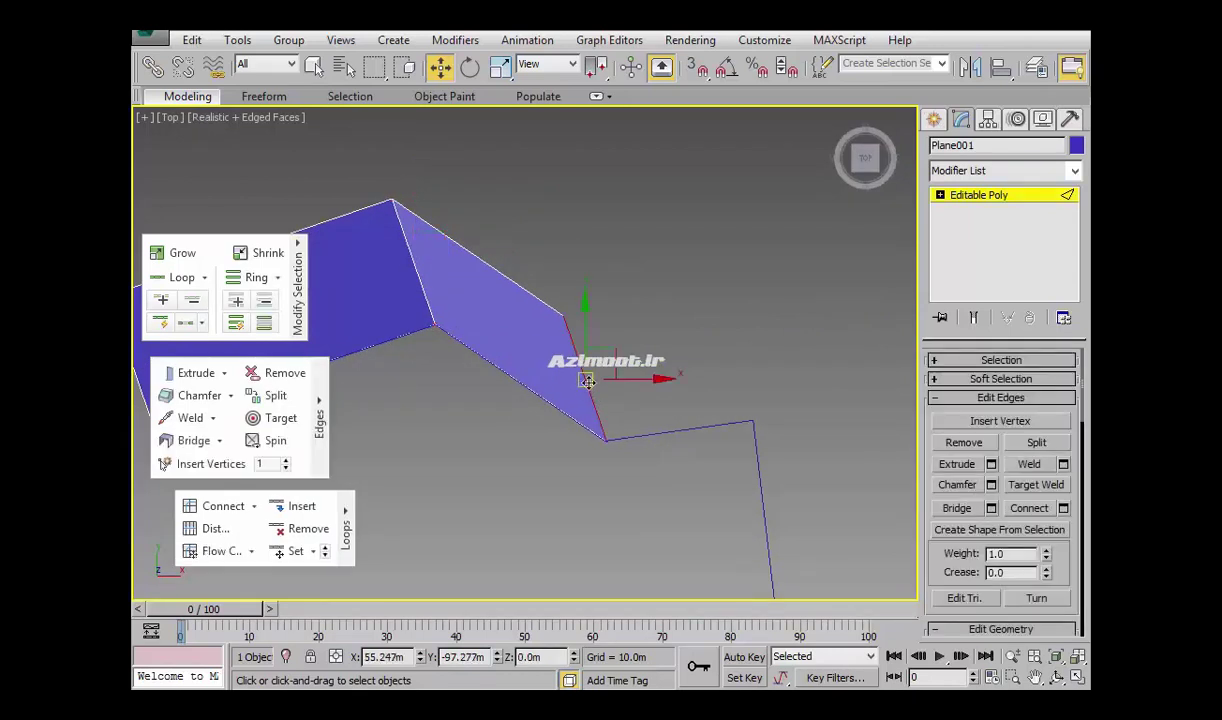
left_click_drag(617, 355, 763, 332, "shift")
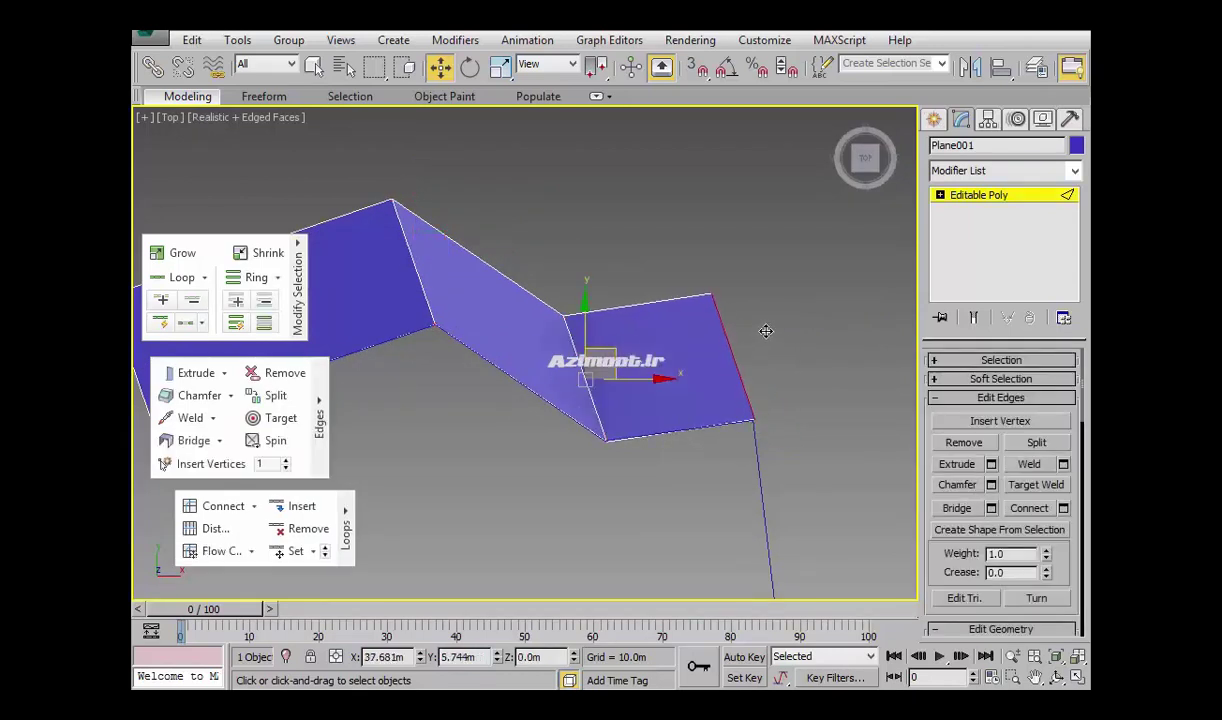
- Raise the third section's end vertices to the path's peak at 21.572m
key("f")
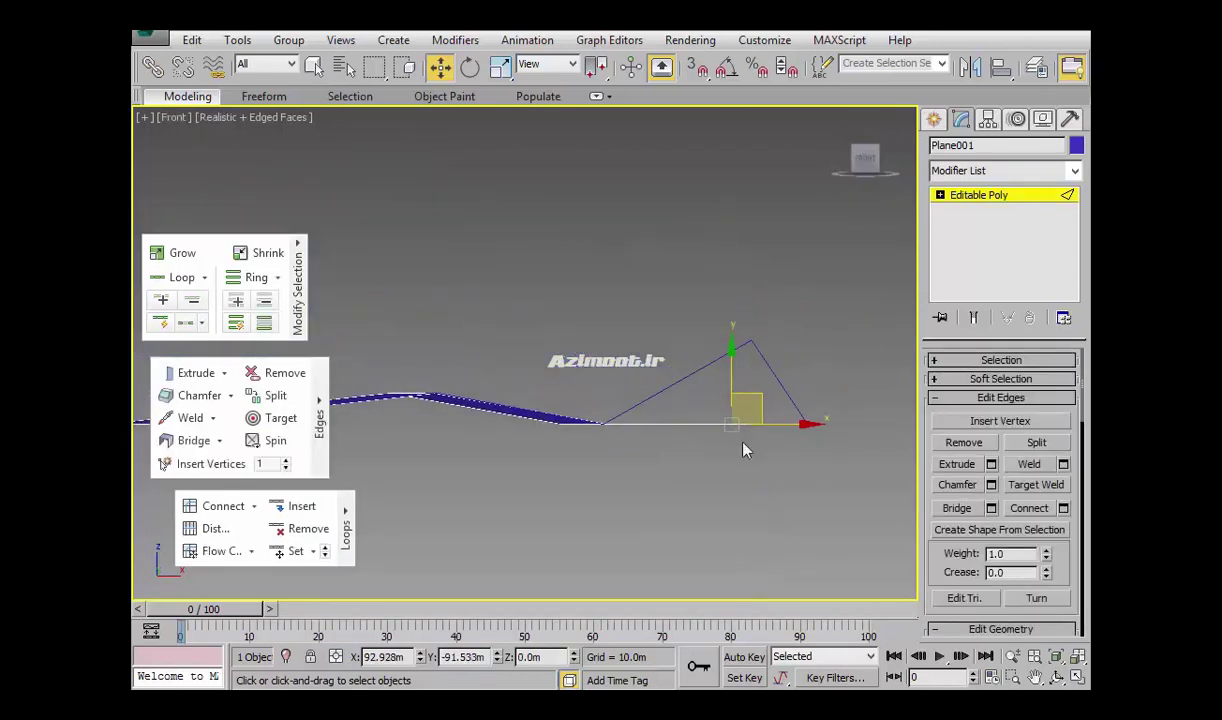
key("1")
left_click_drag(791, 456, 663, 310)
left_click_drag(747, 350, 758, 292)
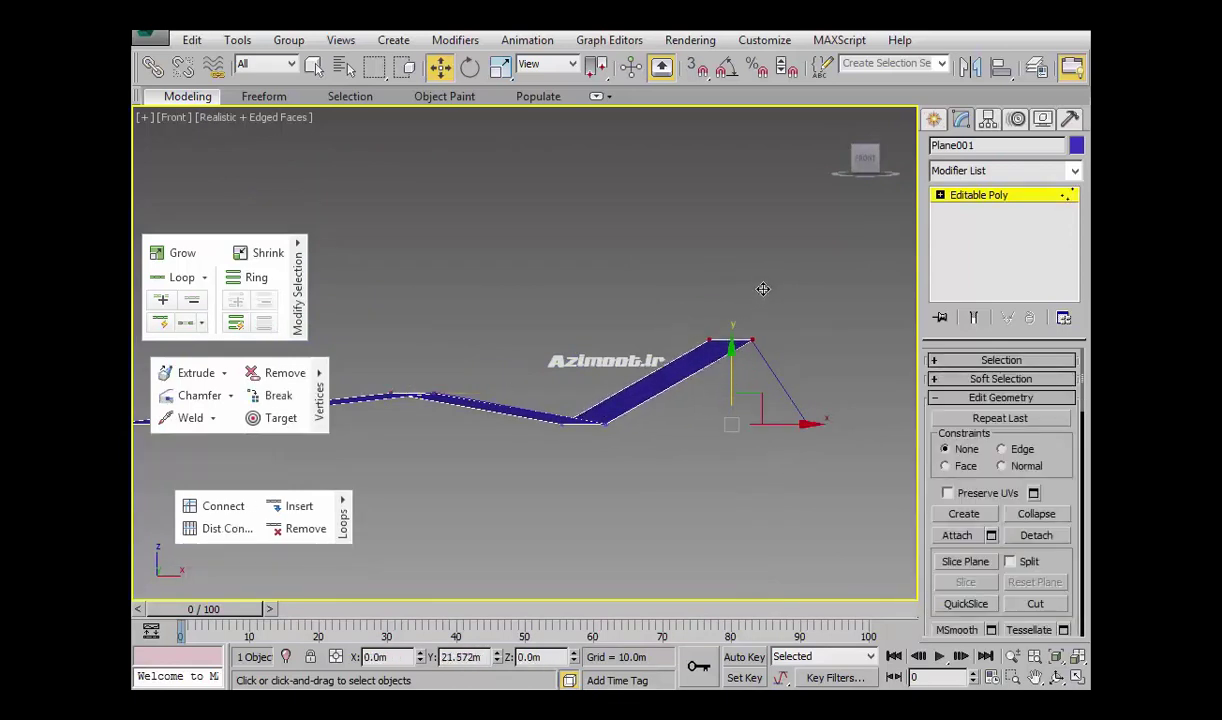
key("t")
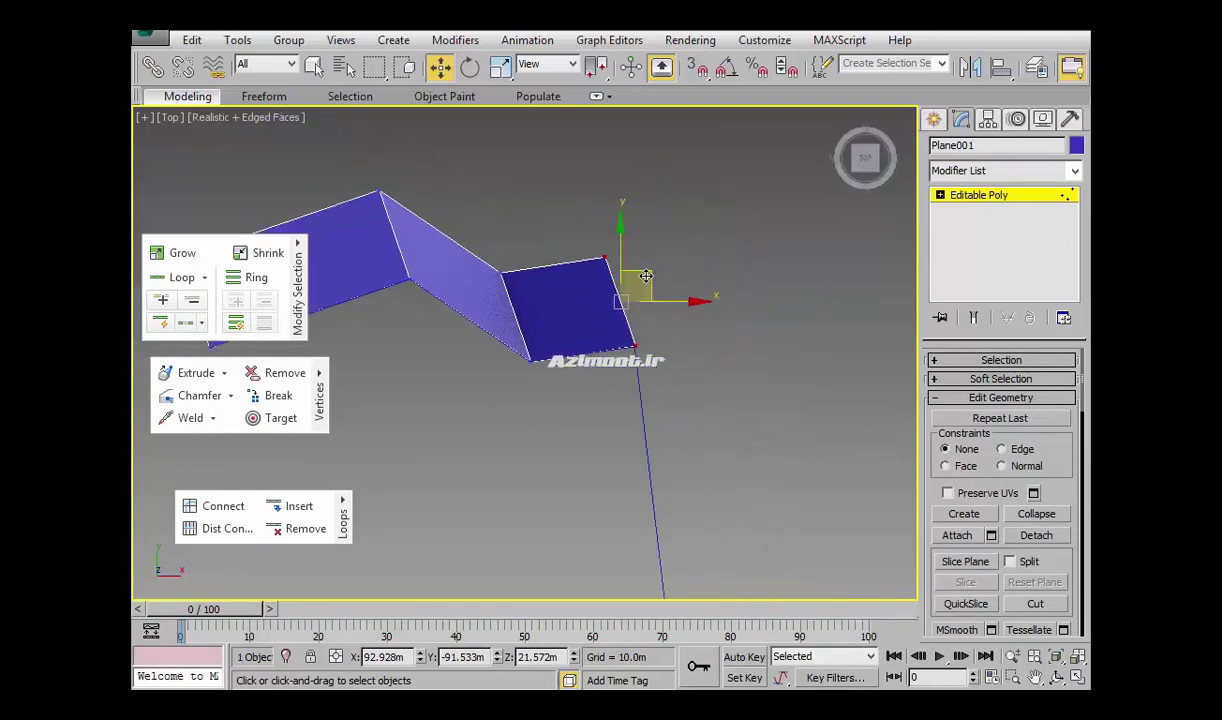
- Extrude a new face from the end edge and raise that edge to tilt it upward
key("2")
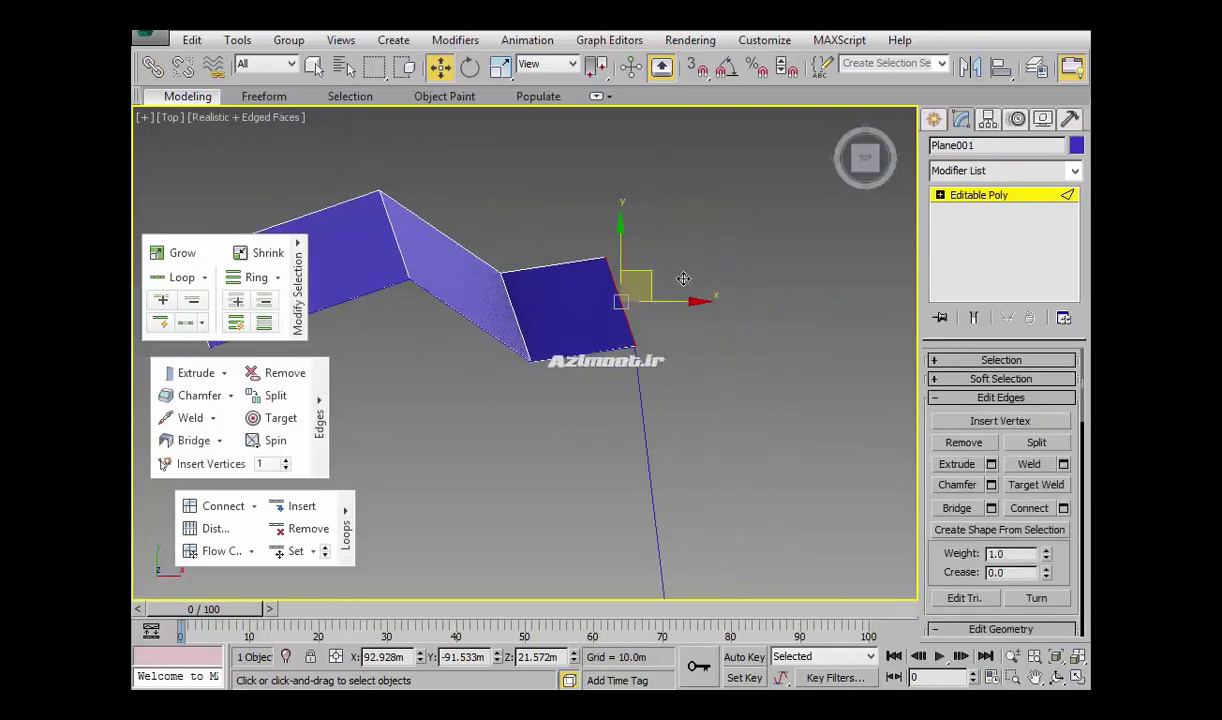
left_click_drag(683, 279, 704, 467, "shift")
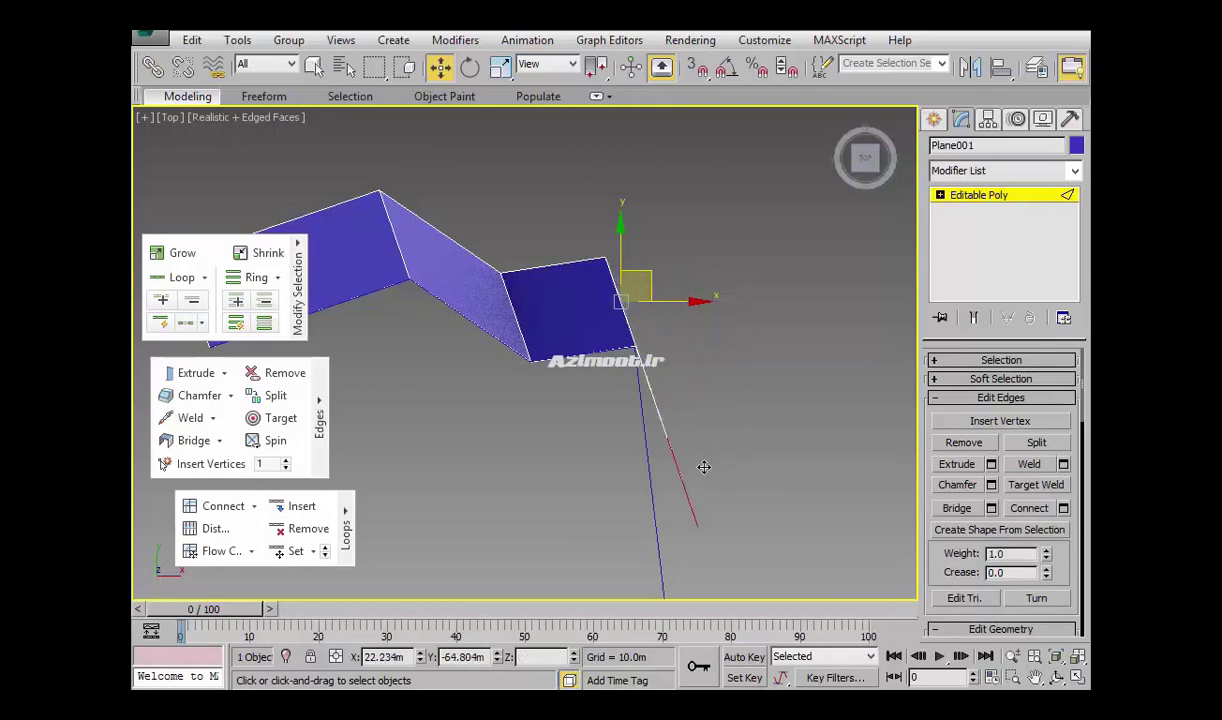
mouse_move(704, 467)
left_mouse_down("shift")
mouse_move(713, 294)
mouse_move(749, 258)
left_mouse_up("shift")
middle_click_drag(678, 343, 668, 324)
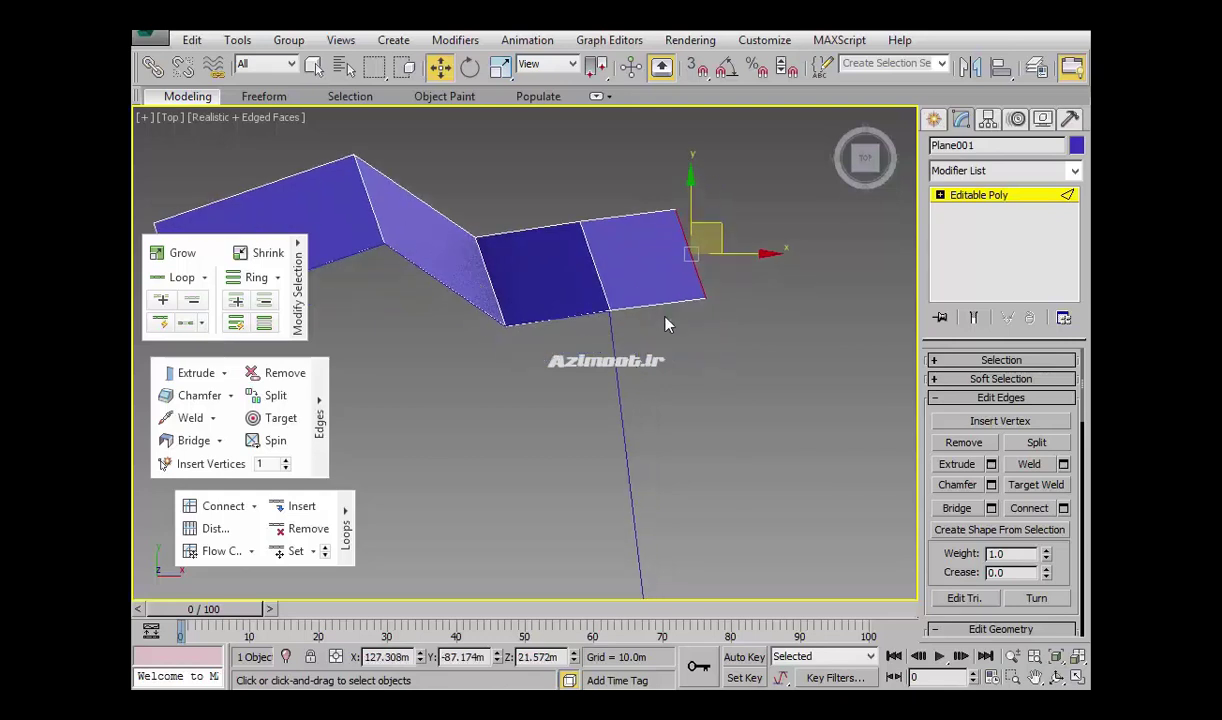
key("f")
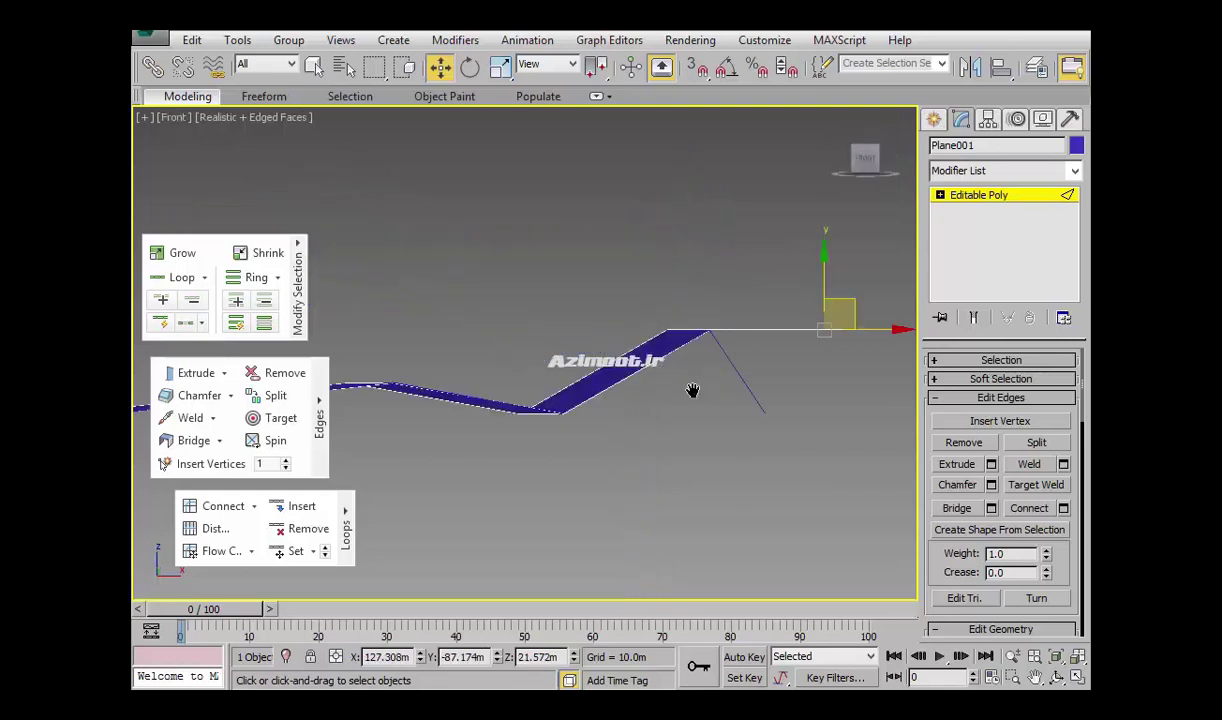
middle_click_drag(692, 390, 642, 408)
left_click_drag(773, 303, 775, 272)
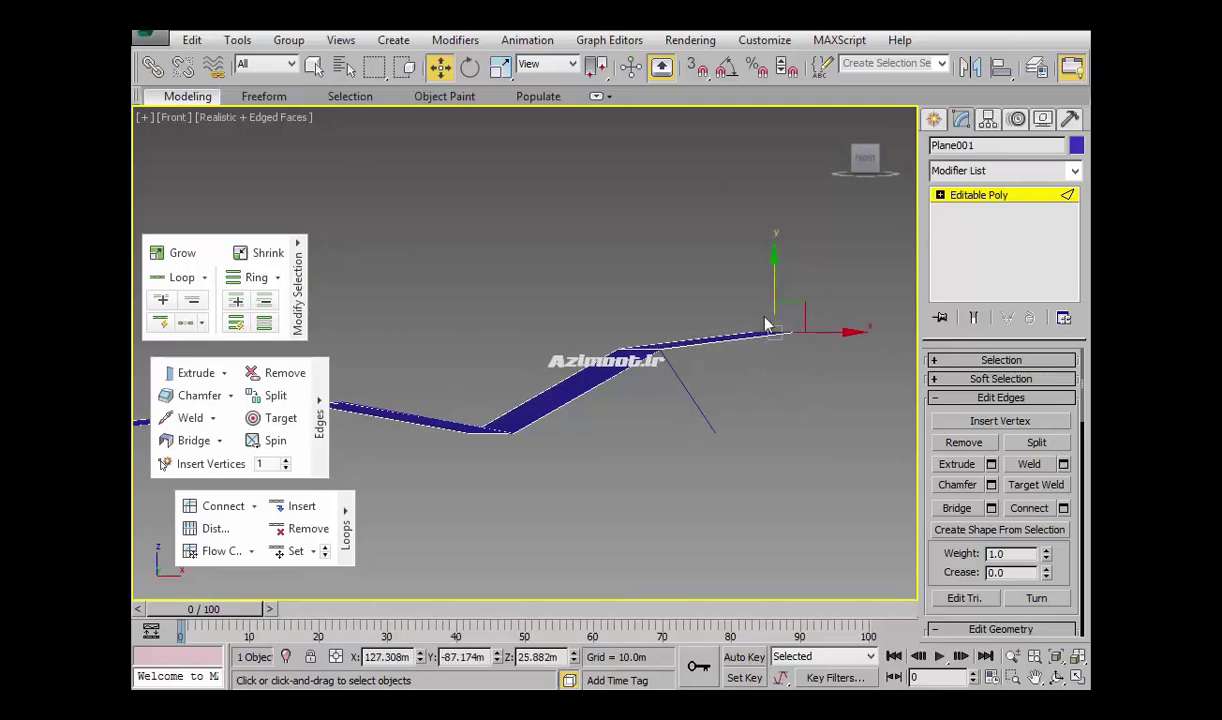
key("t")
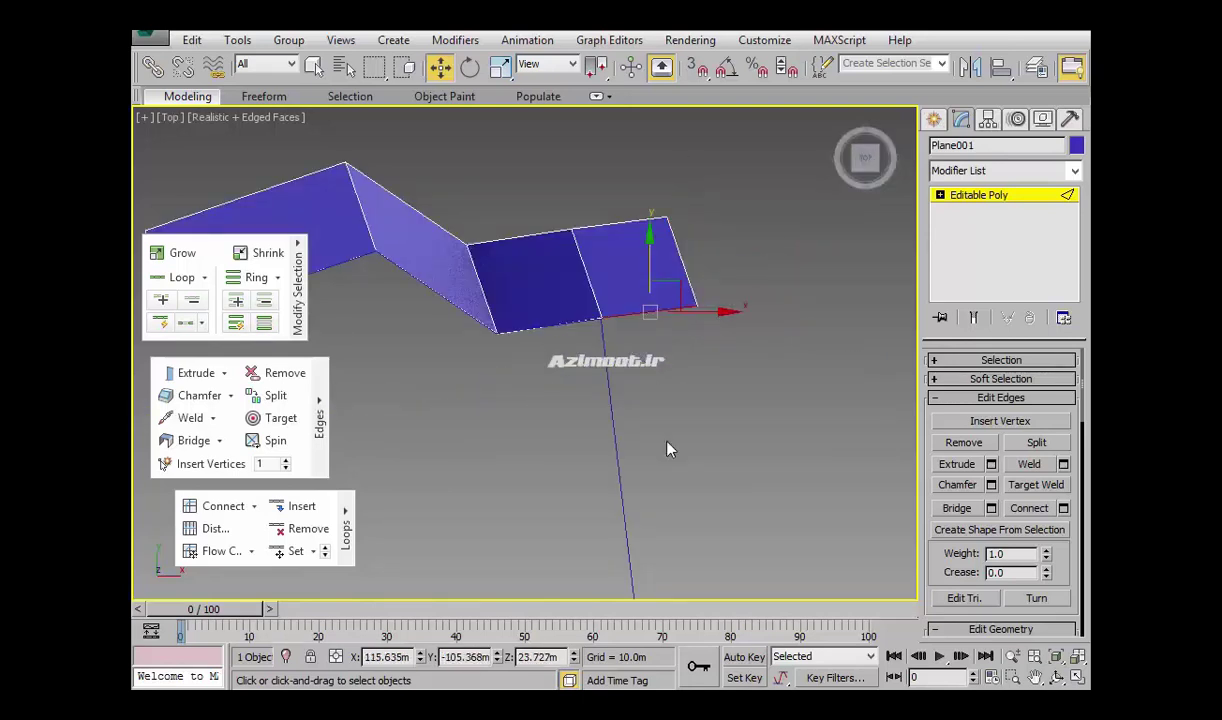
- Extrude another face down the next leg and shift its end vertices into place
middle_click_drag(651, 310, 598, 225)
mouse_move(630, 160)
left_mouse_down("shift")
mouse_move(681, 387)
mouse_move(682, 499)
left_mouse_up("shift")
middle_click_drag(682, 499, 667, 487)
key("1")
left_click_drag(651, 454, 550, 515)
mouse_move(627, 477)
left_mouse_down()
mouse_move(711, 449)
mouse_move(680, 476)
left_mouse_up()
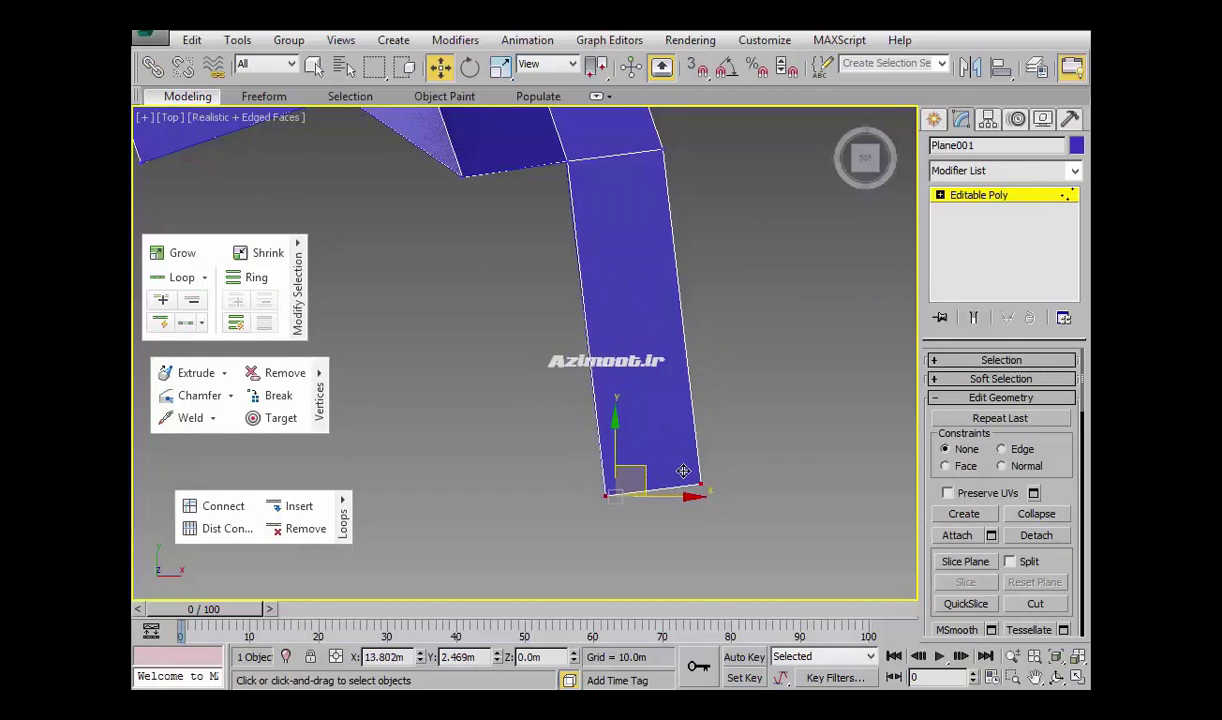
mouse_move(641, 450)
middle_mouse_down("alt")
mouse_move(726, 421)
mouse_move(644, 480)
middle_mouse_up("alt")
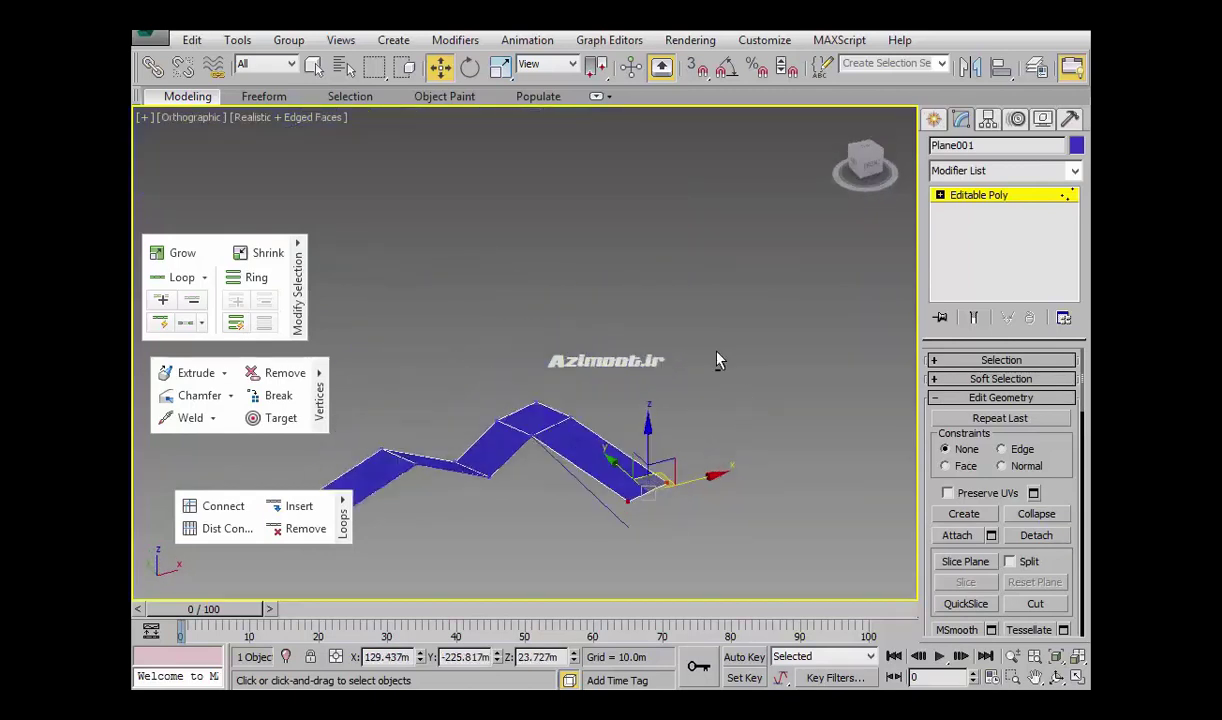
- In Front view, lower the end vertices to slope the last segment downward
key("f")
mouse_move(717, 351)
left_mouse_down()
mouse_move(732, 361)
mouse_move(716, 404)
left_mouse_up()
mouse_move(716, 404)
middle_mouse_down("alt")
mouse_move(676, 488)
mouse_move(837, 406)
mouse_move(646, 510)
mouse_move(643, 422)
mouse_move(652, 428)
mouse_move(619, 475)
mouse_move(638, 436)
mouse_move(505, 522)
middle_mouse_up("alt")
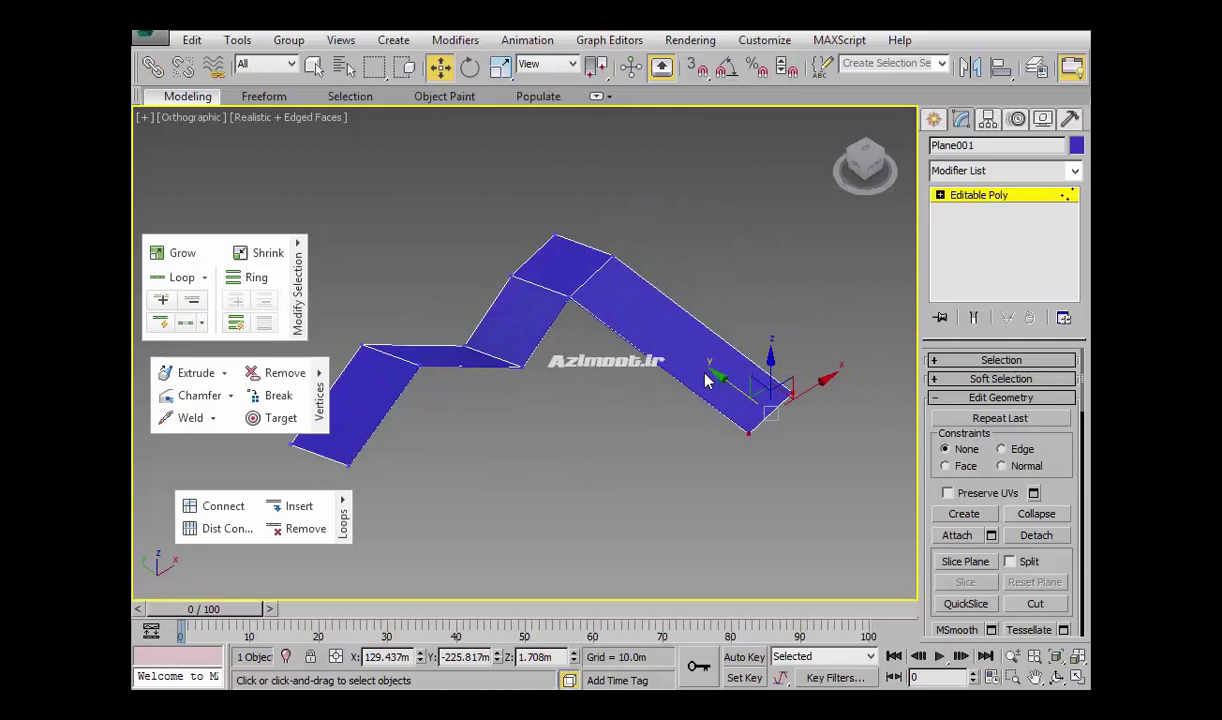
- Select the last segment's long edges and Connect them with a new crossing edge
key("2")
left_click_drag(731, 305, 627, 418)
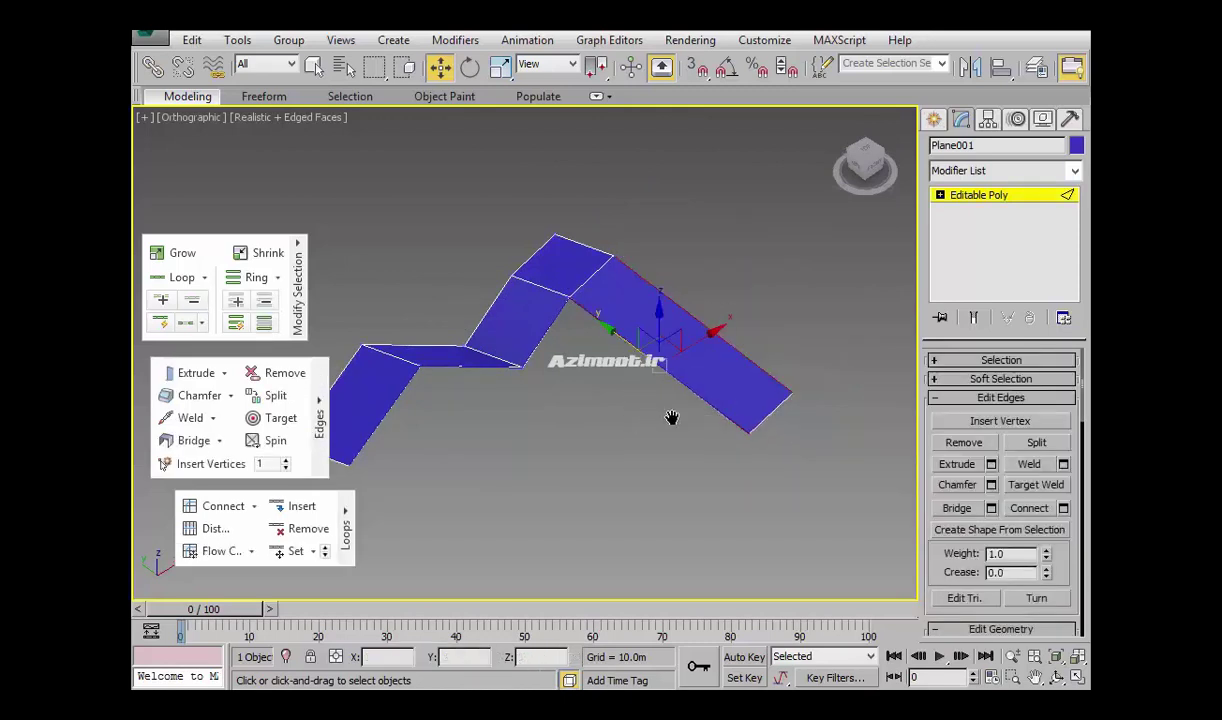
middle_click_drag(637, 378, 665, 385)
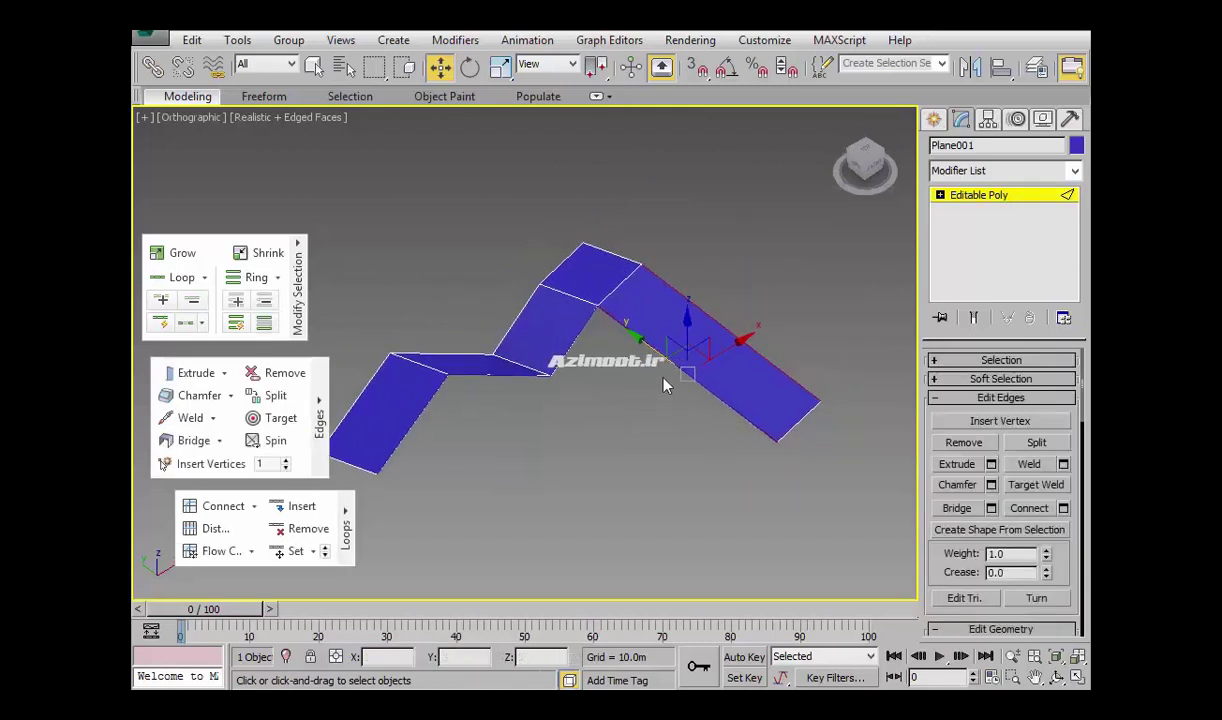
left_click(223, 506)
mouse_move(540, 418)
middle_mouse_down("alt")
mouse_move(753, 349)
mouse_move(646, 518)
mouse_move(617, 472)
mouse_move(664, 416)
mouse_move(673, 440)
mouse_move(701, 418)
mouse_move(495, 434)
middle_mouse_up("alt")
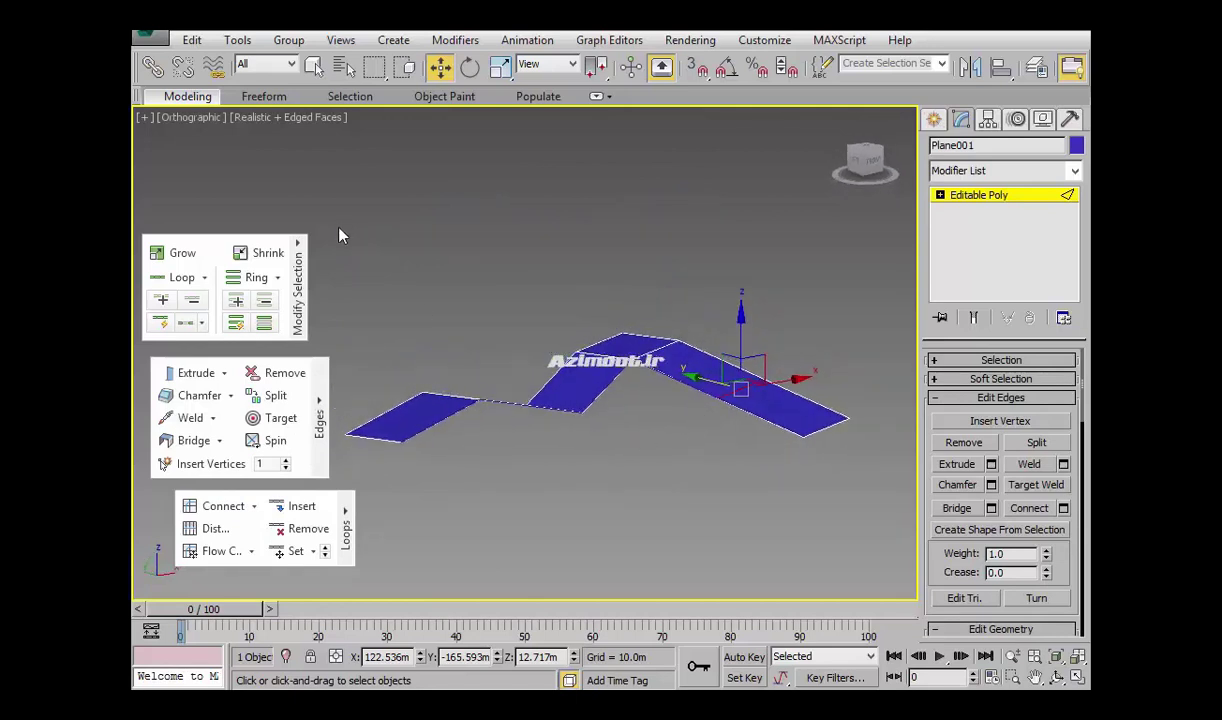
key("5")
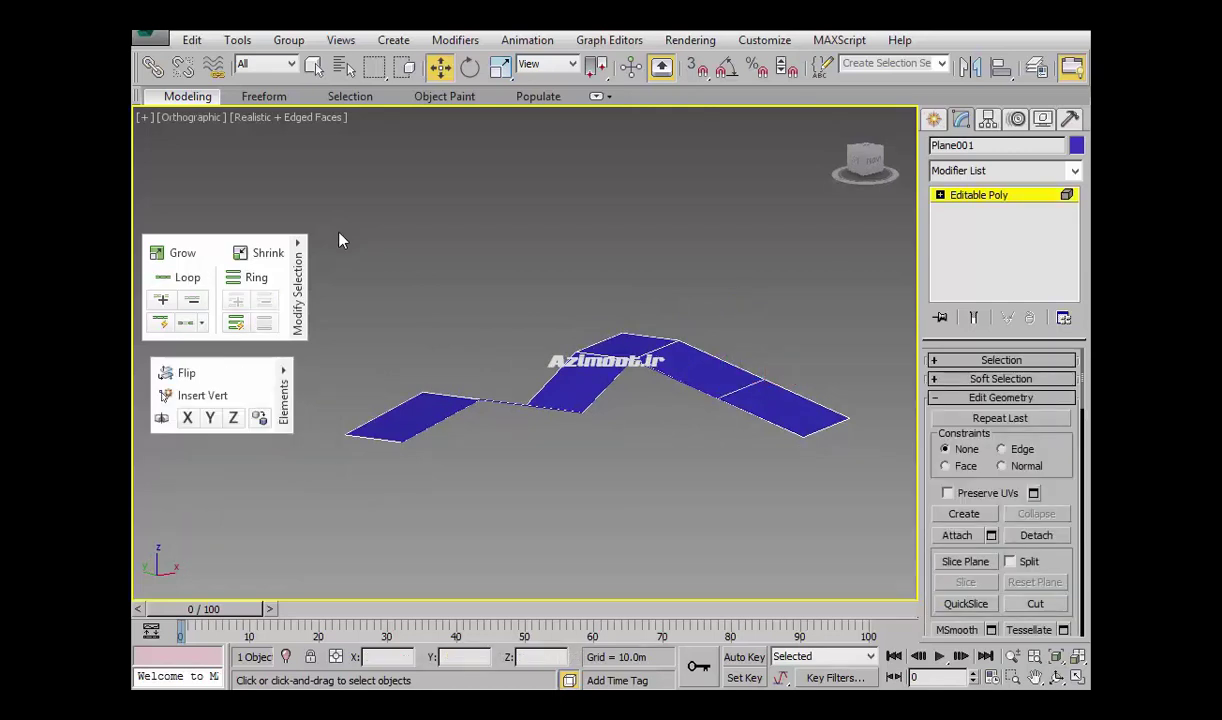
- Turn on Use NURMS smoothing for the strip from the Ribbon modeling tools
left_click(203, 100)
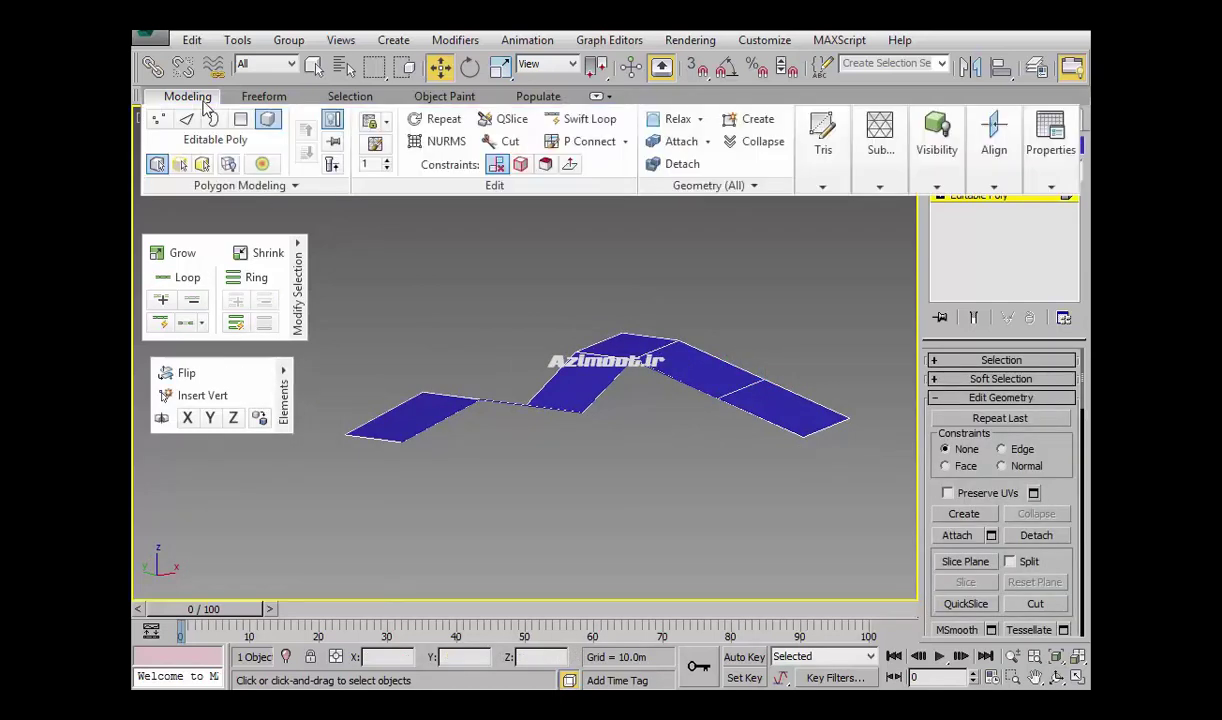
left_click(447, 142)
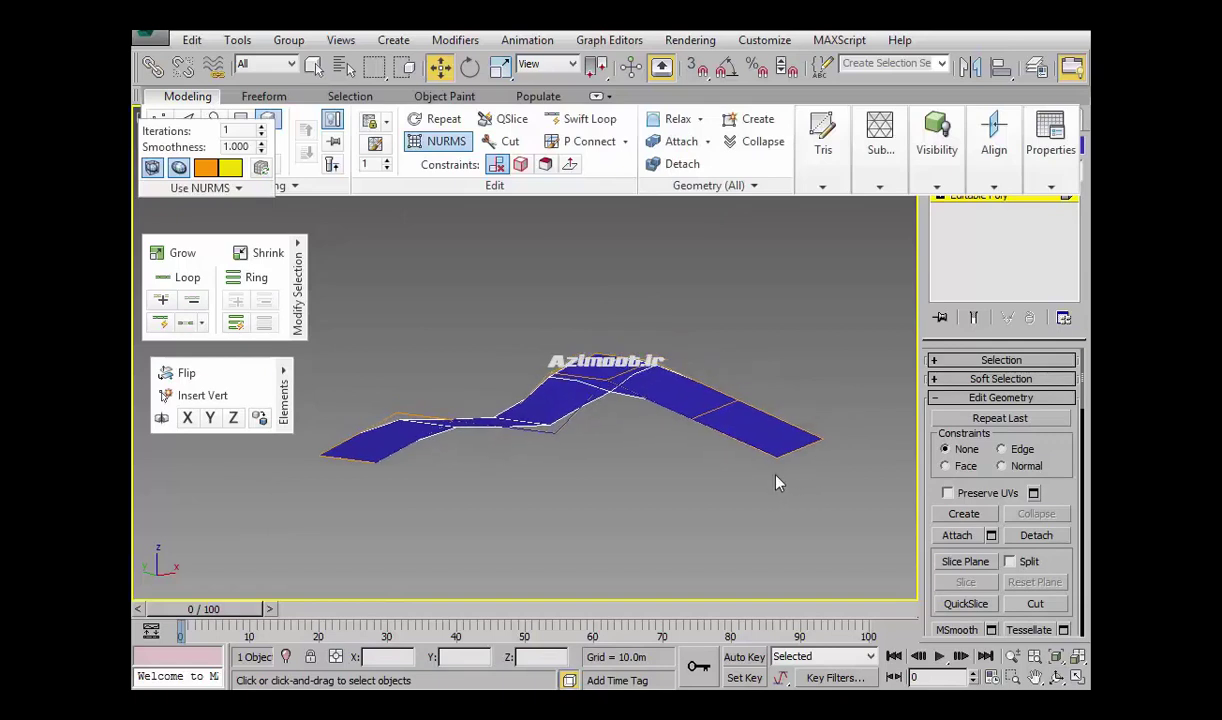
mouse_move(660, 467)
middle_mouse_down("alt")
mouse_move(611, 485)
mouse_move(682, 401)
mouse_move(680, 432)
mouse_move(636, 414)
mouse_move(668, 414)
middle_mouse_up("alt")
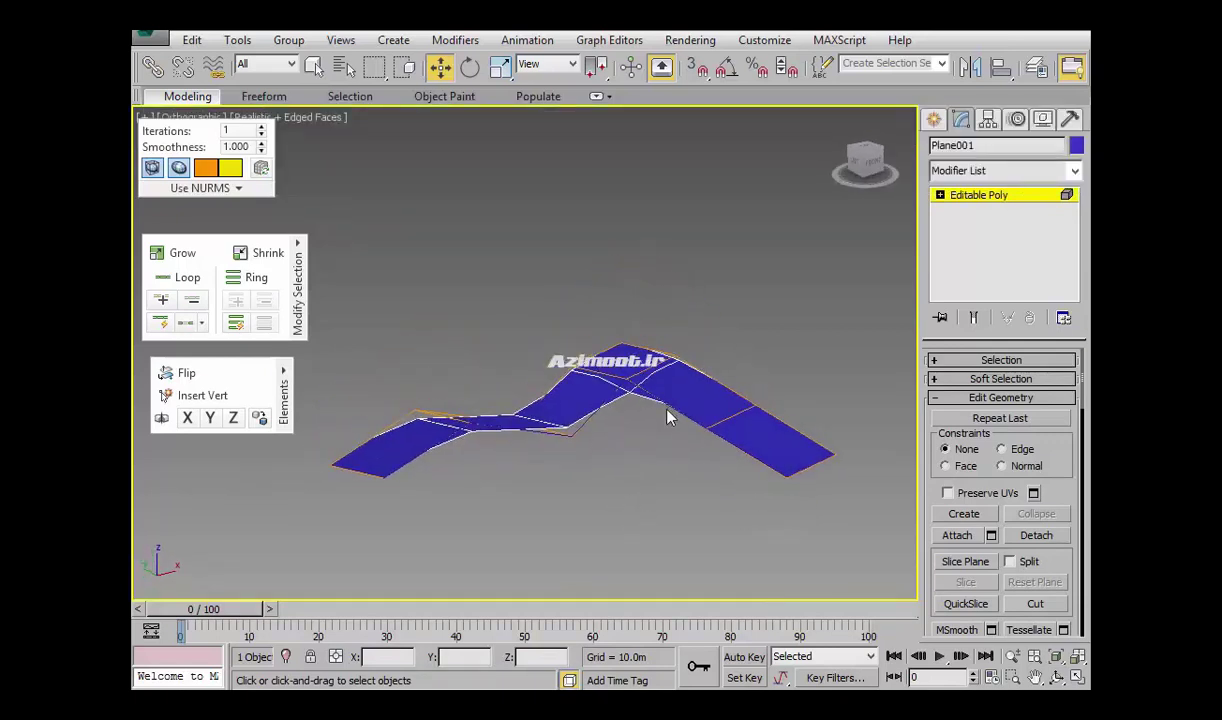
- Raise the peak vertex to 39.517m and set NURMS iterations to 3
key("1")
left_click(623, 347)
mouse_move(628, 345)
left_mouse_down()
mouse_move(632, 295)
mouse_move(645, 313)
left_mouse_up()
middle_click_drag(645, 313, 636, 296, "alt")
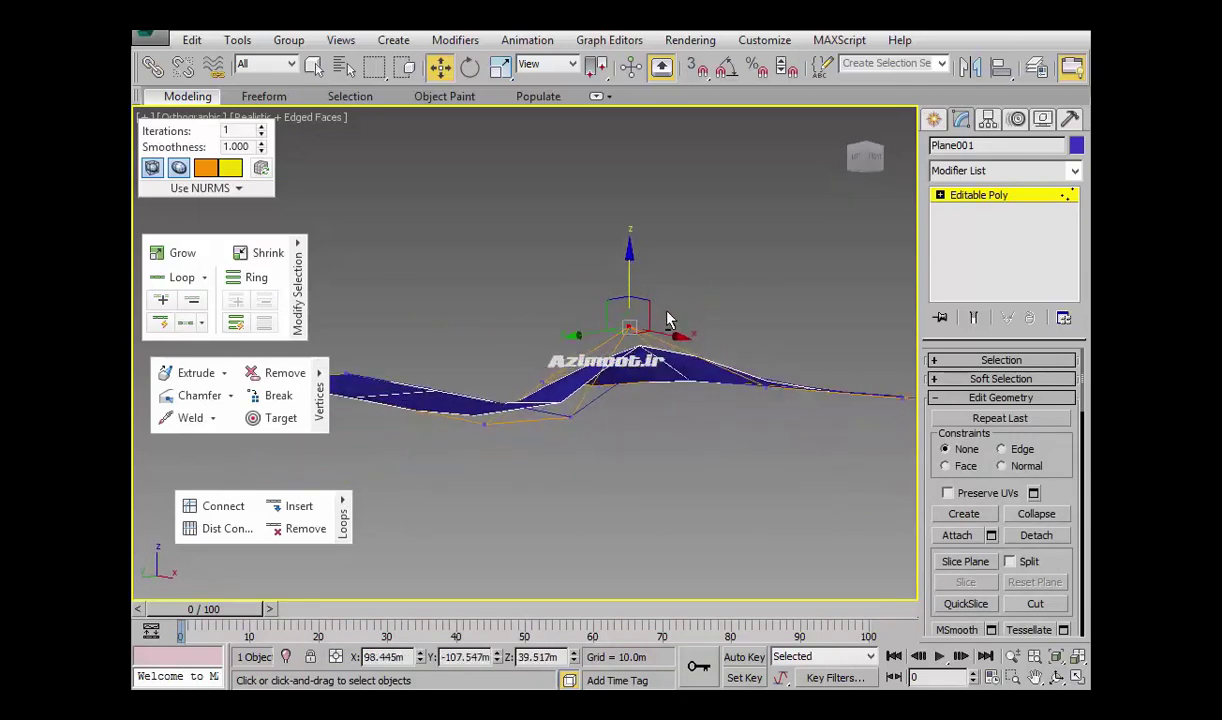
left_click(263, 129)
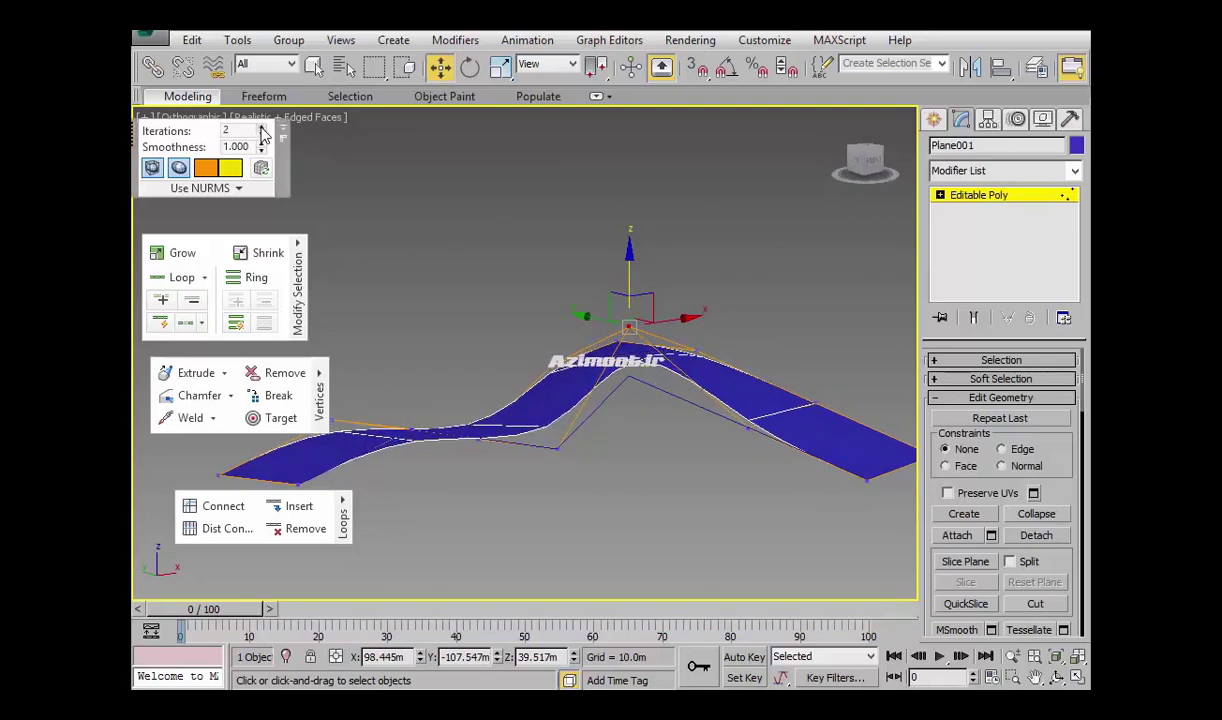
mouse_move(522, 268)
middle_mouse_down("alt")
mouse_move(558, 380)
mouse_move(562, 305)
mouse_move(630, 370)
middle_mouse_up("alt")
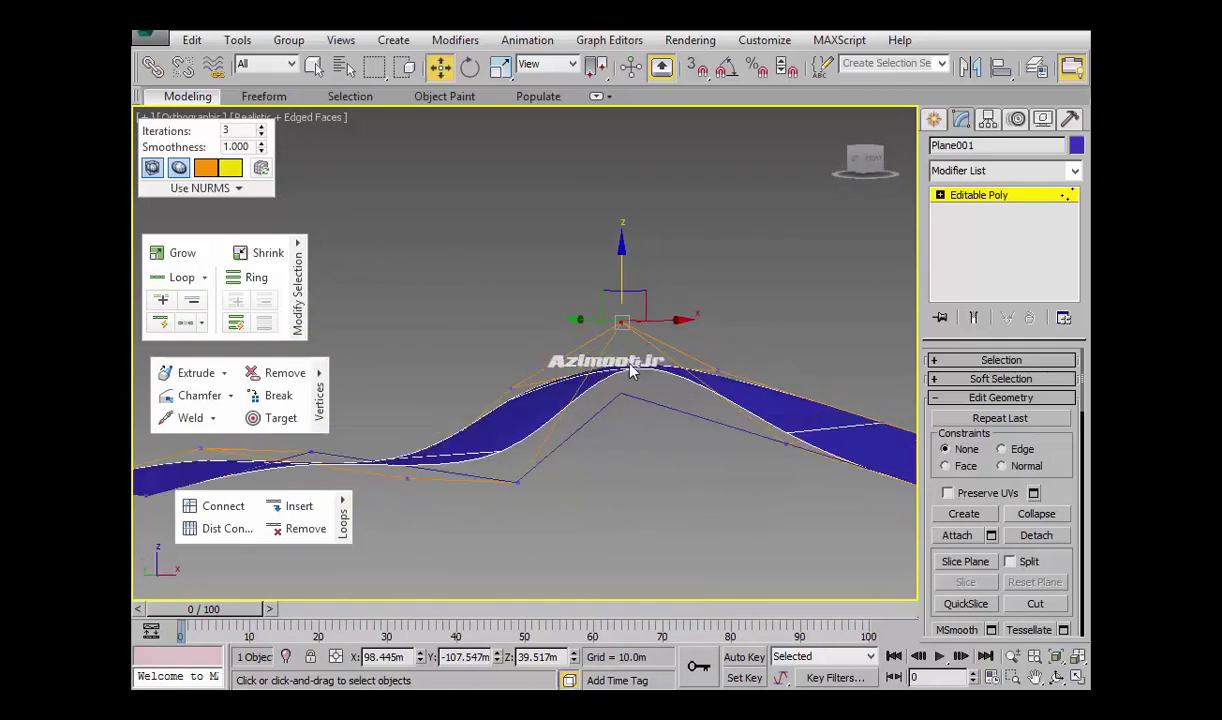
- Lower the peak vertex and a neighbouring vertex to 21.742m to soften the hump
mouse_move(597, 373)
left_mouse_down()
mouse_move(606, 338)
mouse_move(624, 328)
left_mouse_up()
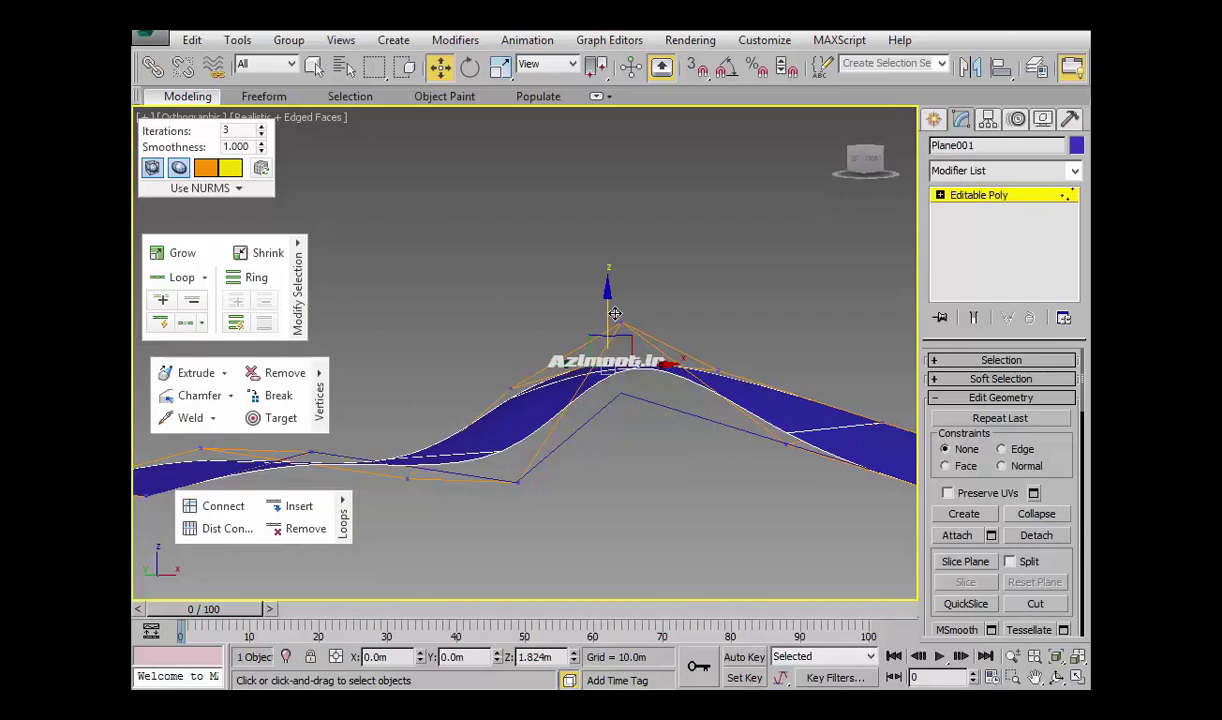
mouse_move(624, 328)
middle_mouse_down("alt")
mouse_move(645, 447)
mouse_move(696, 374)
mouse_move(715, 415)
mouse_move(658, 401)
mouse_move(648, 387)
mouse_move(675, 360)
middle_mouse_up("alt")
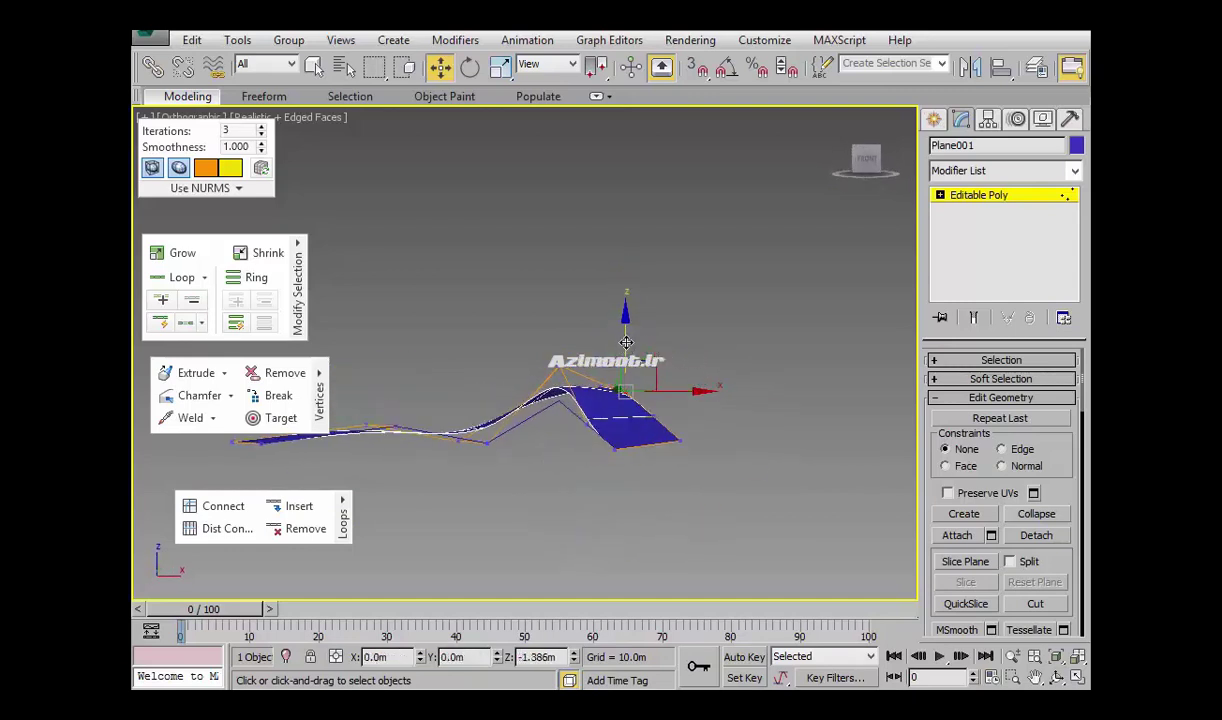
mouse_move(617, 487)
middle_mouse_down("alt")
mouse_move(687, 467)
mouse_move(686, 478)
mouse_move(590, 388)
middle_mouse_up("alt")
left_click(567, 390)
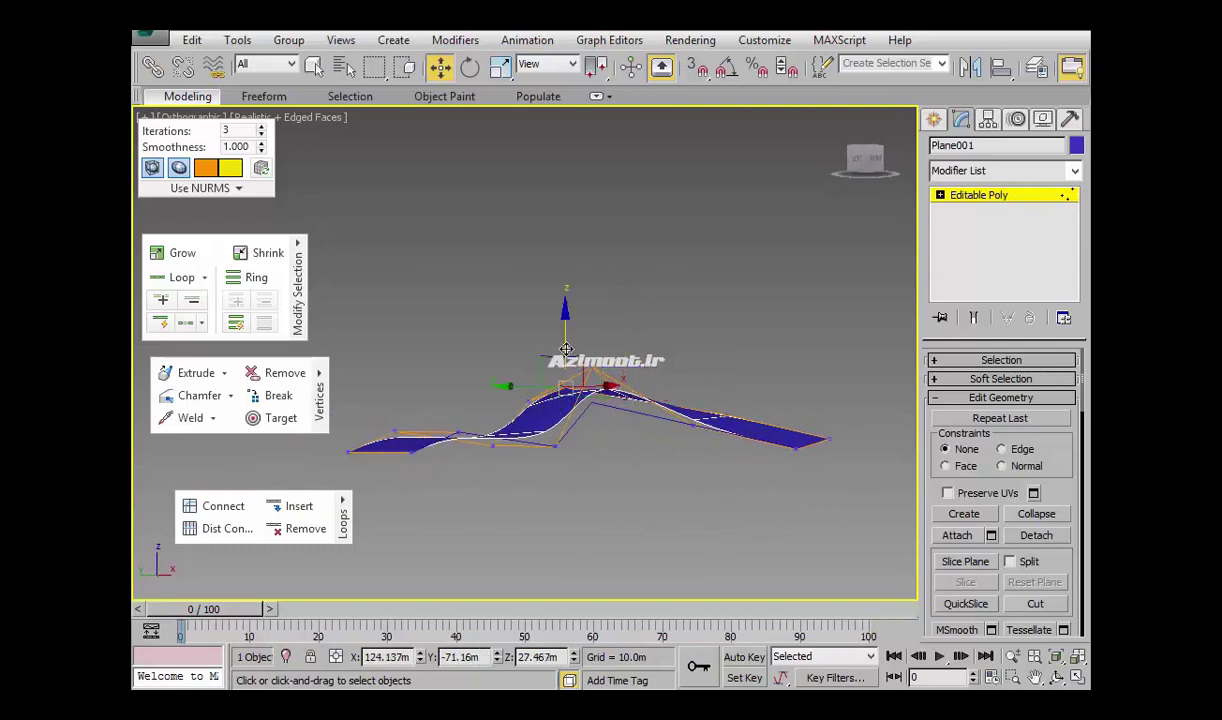
left_click_drag(566, 349, 565, 362)
mouse_move(581, 445)
middle_mouse_down("alt")
mouse_move(598, 494)
mouse_move(581, 445)
mouse_move(595, 480)
mouse_move(638, 458)
mouse_move(581, 442)
mouse_move(581, 417)
mouse_move(600, 416)
mouse_move(616, 469)
mouse_move(578, 423)
mouse_move(611, 385)
middle_mouse_up("alt")
- Leave vertex editing via the Create panel and deselect the ribbon
left_click(933, 118)
left_click(777, 276)
mouse_move(777, 276)
middle_mouse_down("alt")
mouse_move(691, 339)
mouse_move(720, 293)
mouse_move(712, 316)
middle_mouse_up("alt")
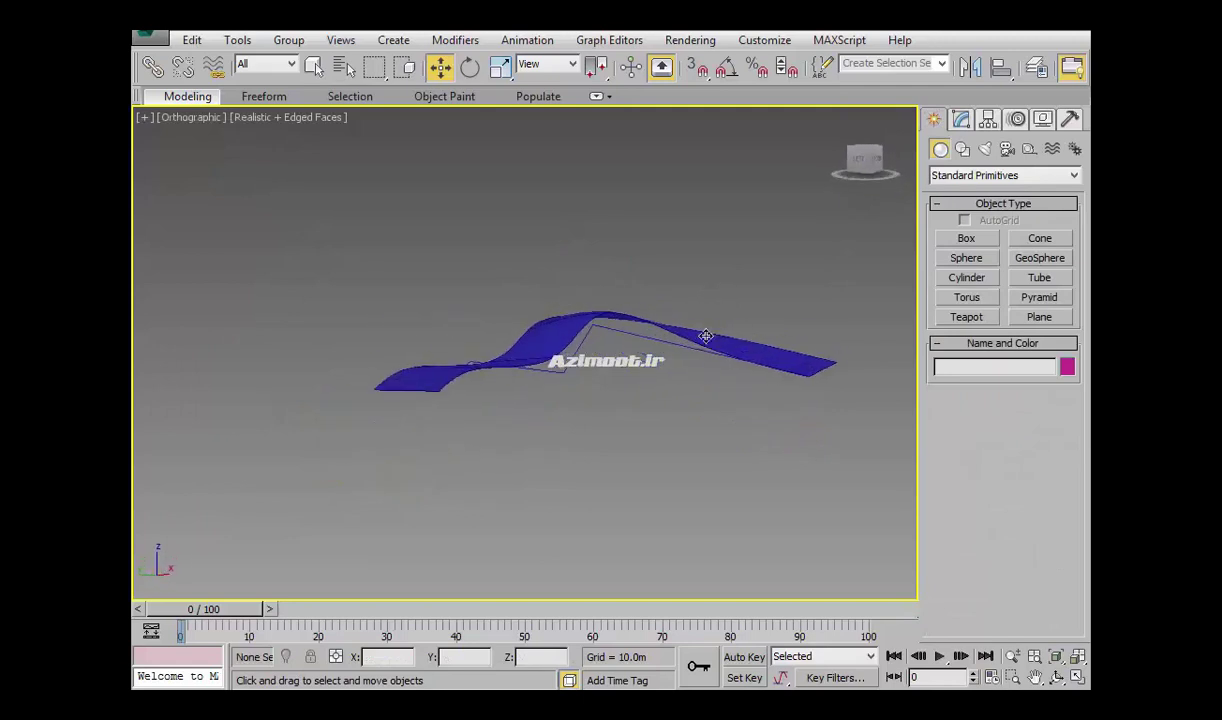
- Collapse the NURMS-smoothed Plane001 to Editable Poly and expand its sub-object levels
right_click(700, 331)
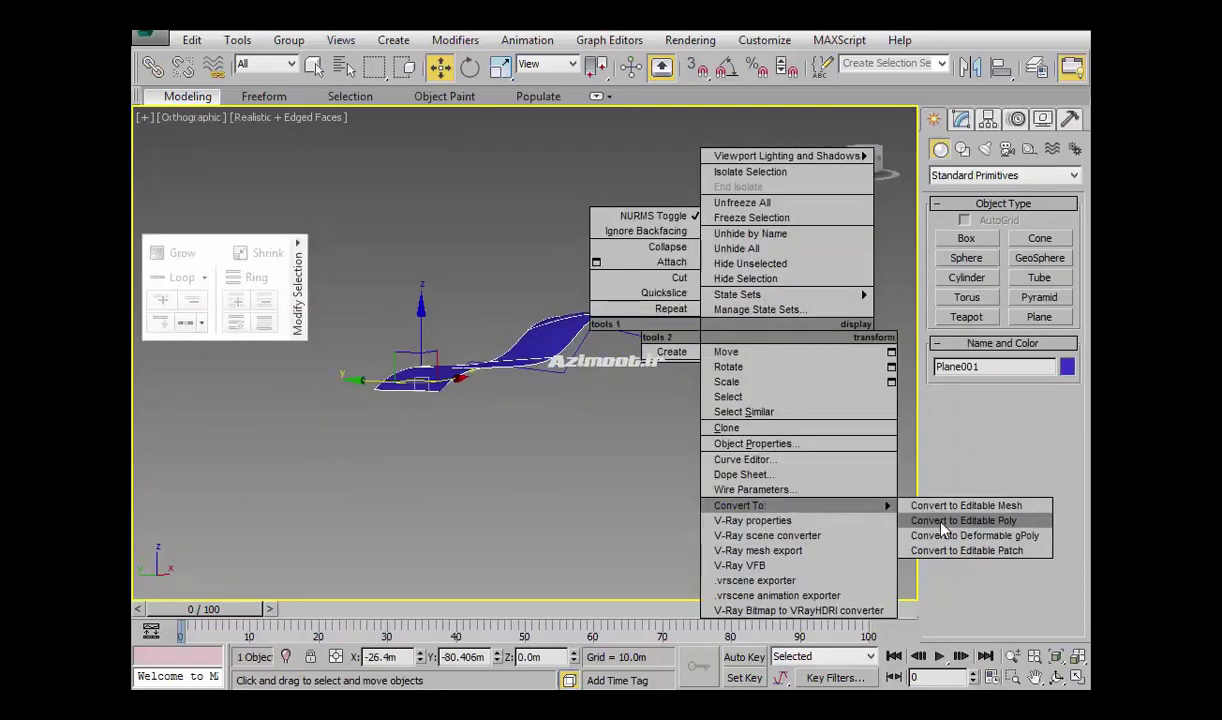
left_click(930, 520)
mouse_move(547, 448)
middle_mouse_down("alt")
mouse_move(445, 466)
mouse_move(513, 469)
mouse_move(623, 423)
mouse_move(535, 428)
mouse_move(468, 450)
mouse_move(478, 444)
middle_mouse_up("alt")
scroll(445, 466, "up", 3)
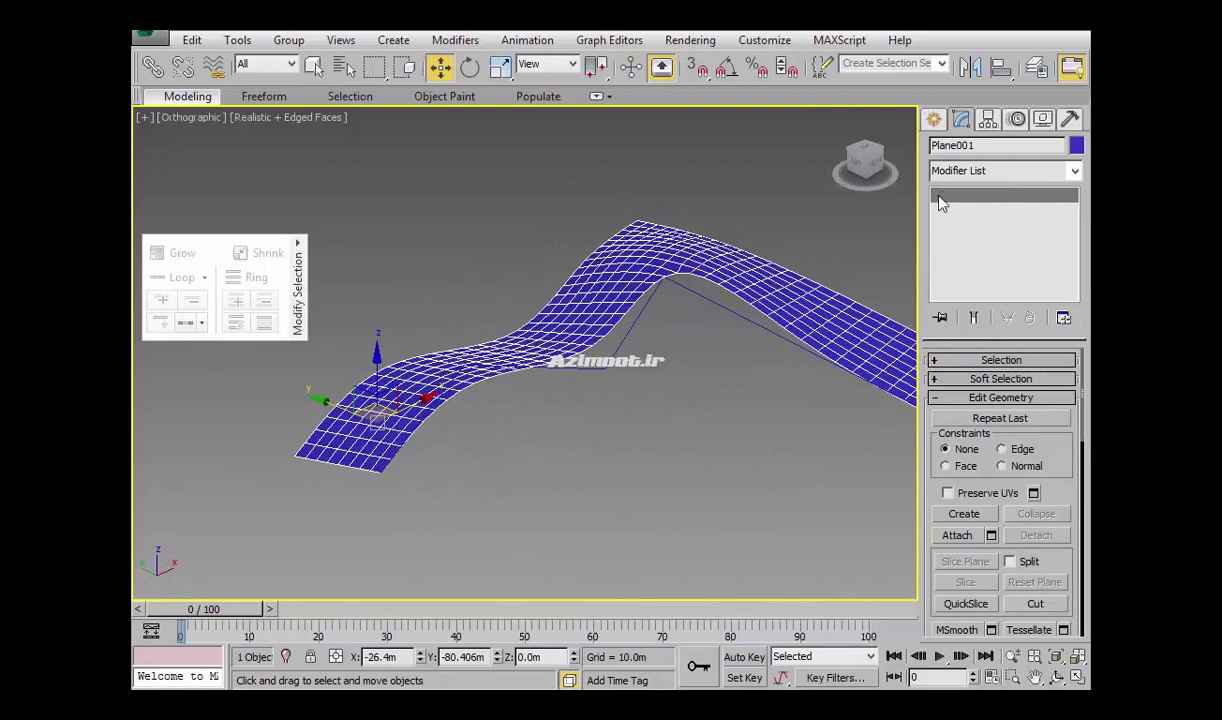
left_click(939, 196)
- Select every polygon of the ribbon with Ctrl+A
left_click(478, 357)
key("ctrl+a")
middle_click_drag(445, 382, 714, 300, "alt")
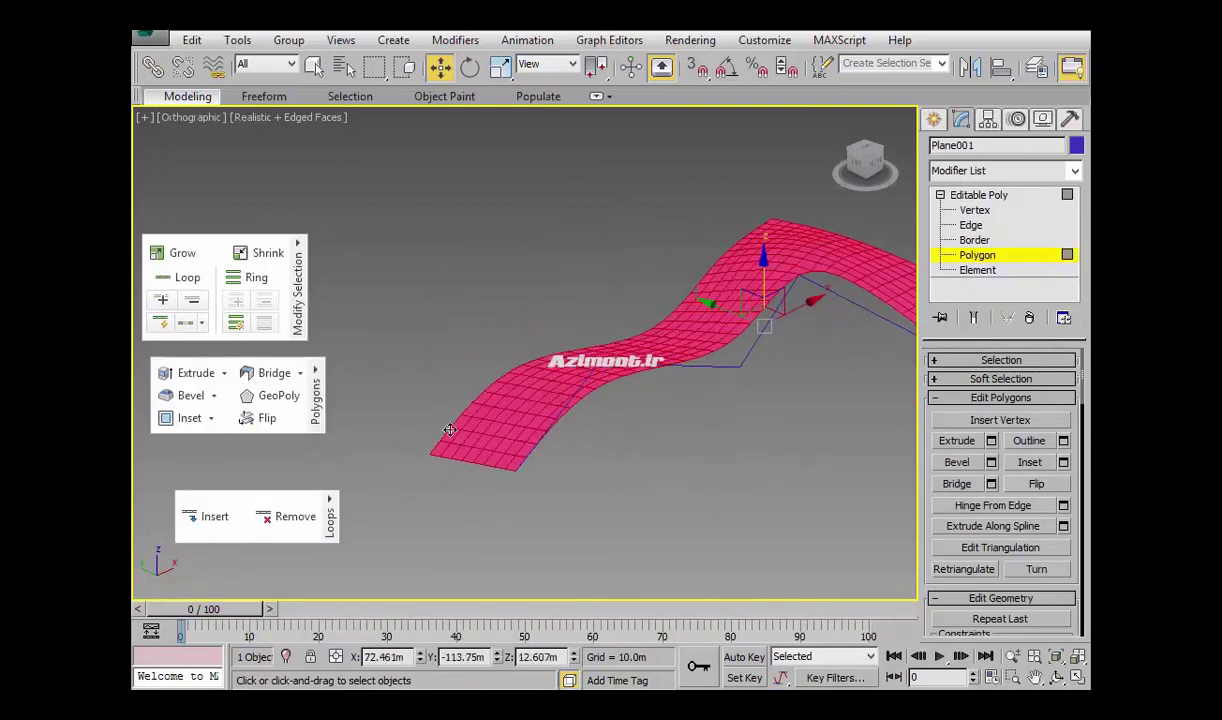
scroll(723, 521, "up", 3)
middle_click_drag(688, 492, 503, 492)
- Inset the selected polygons By Polygon with a 1.0m amount
left_click(190, 418)
left_click(539, 362)
left_click(553, 372)
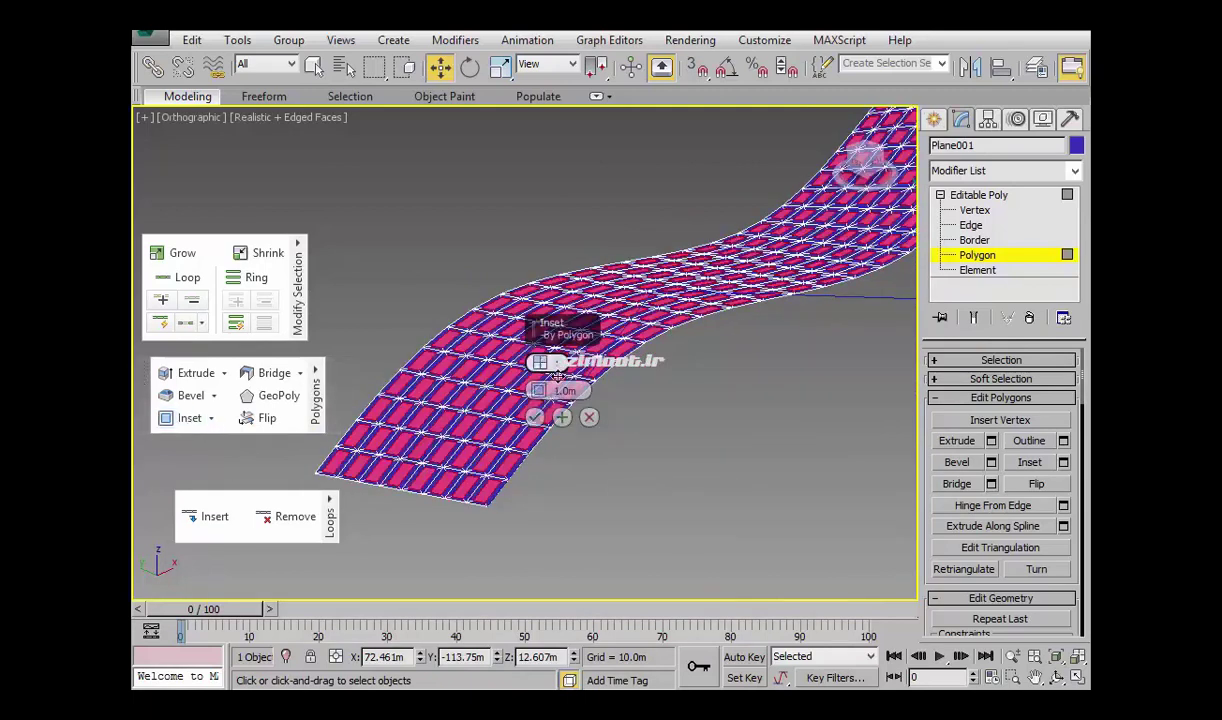
left_click(541, 363)
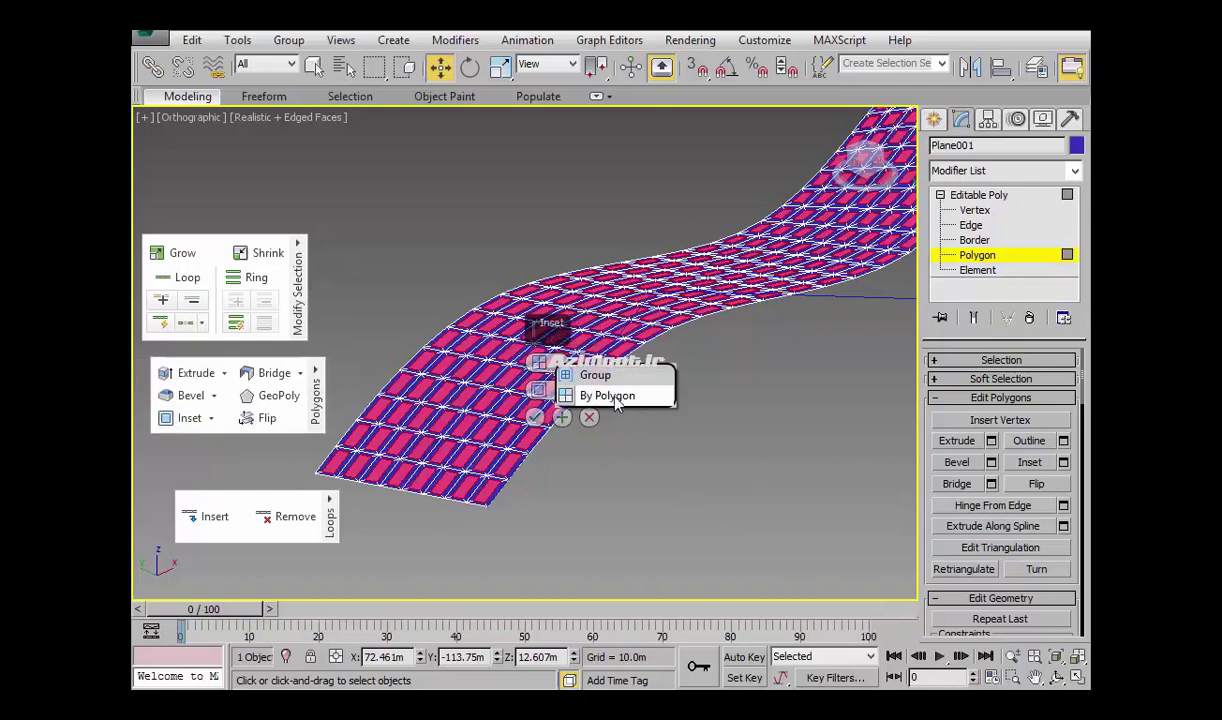
left_click(535, 416)
mouse_move(507, 397)
middle_mouse_down("alt")
mouse_move(445, 456)
mouse_move(596, 425)
mouse_move(548, 412)
middle_mouse_up("alt")
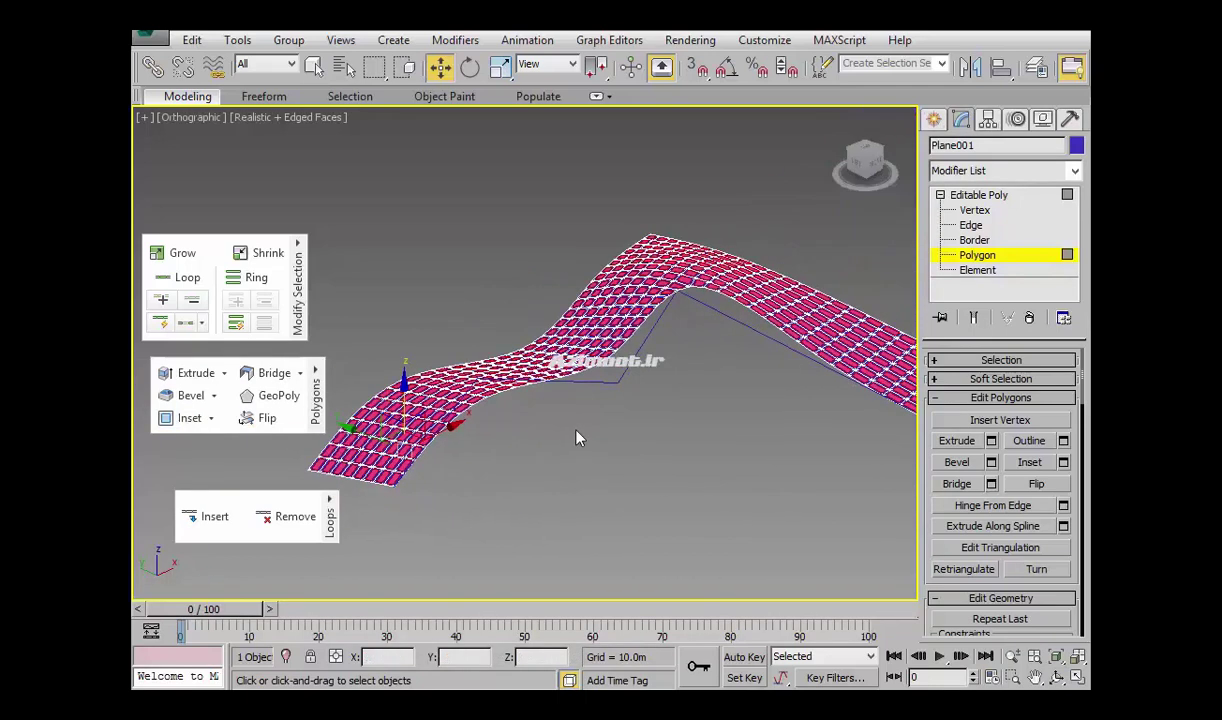
- Clear the face selection and deselect the plane
left_click(697, 323)
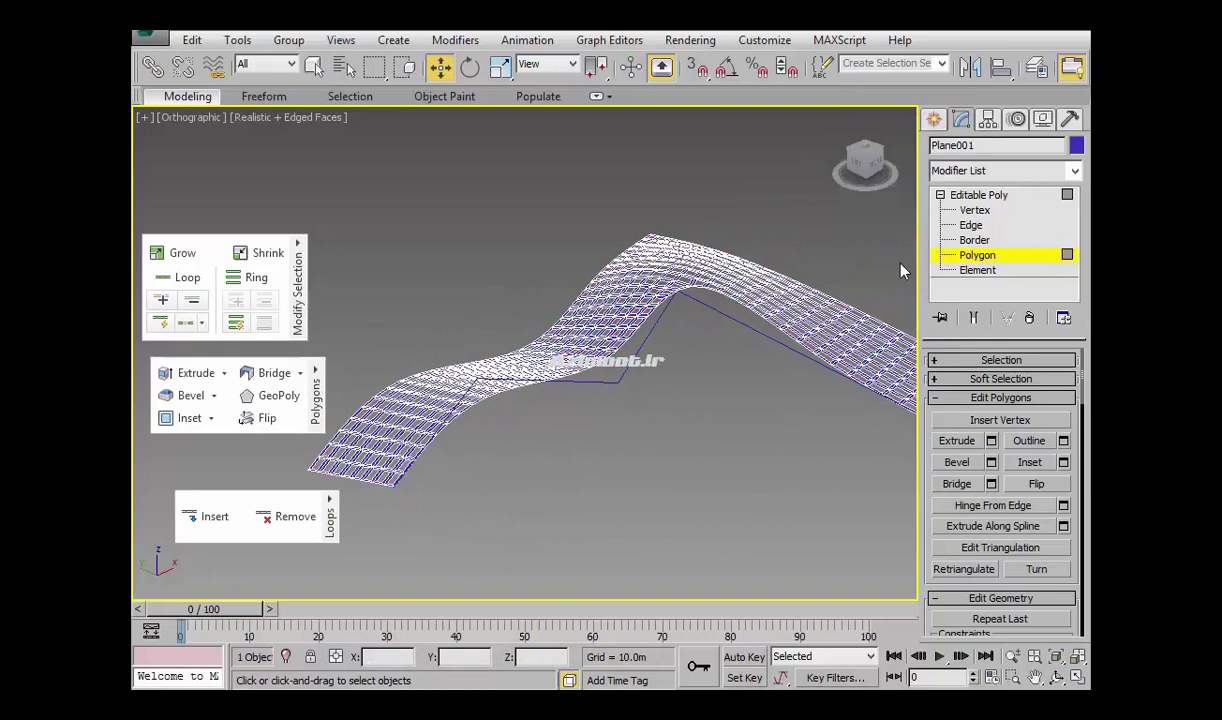
left_click(933, 119)
left_click(660, 507)
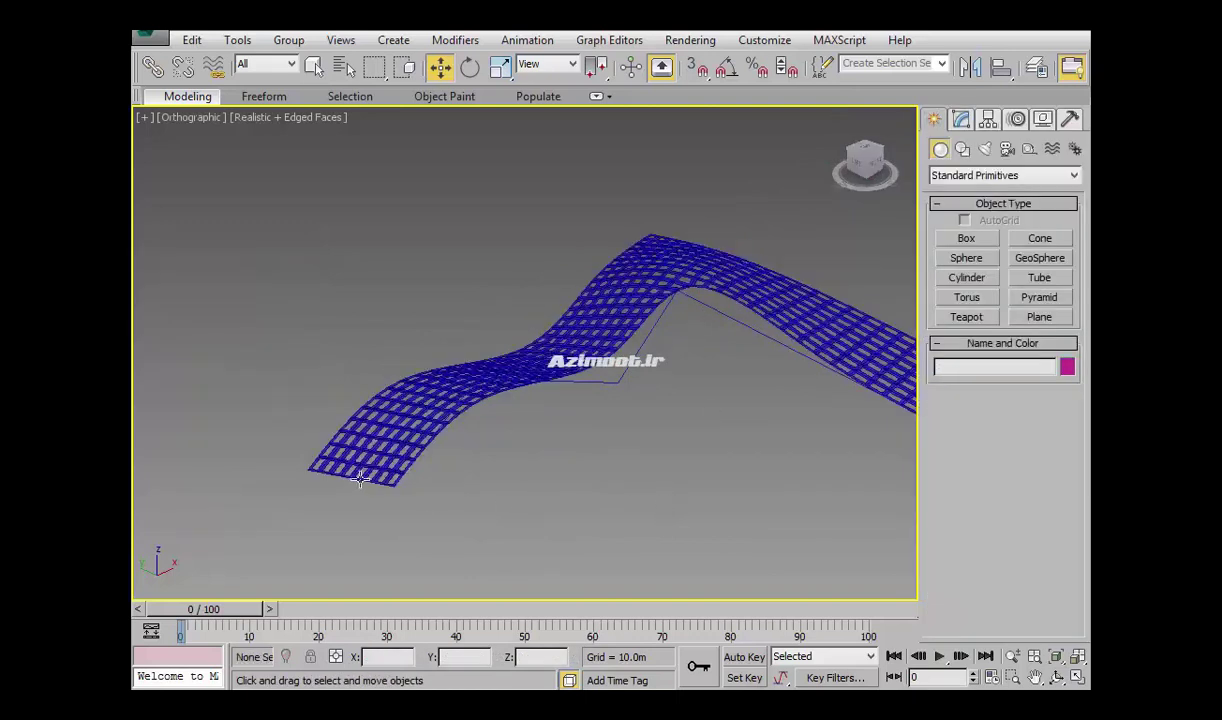
- Select the plane and switch to Border sub-object level in the Modify panel
scroll(391, 431, "up", 2)
left_click(391, 431)
scroll(600, 430, "up", 1)
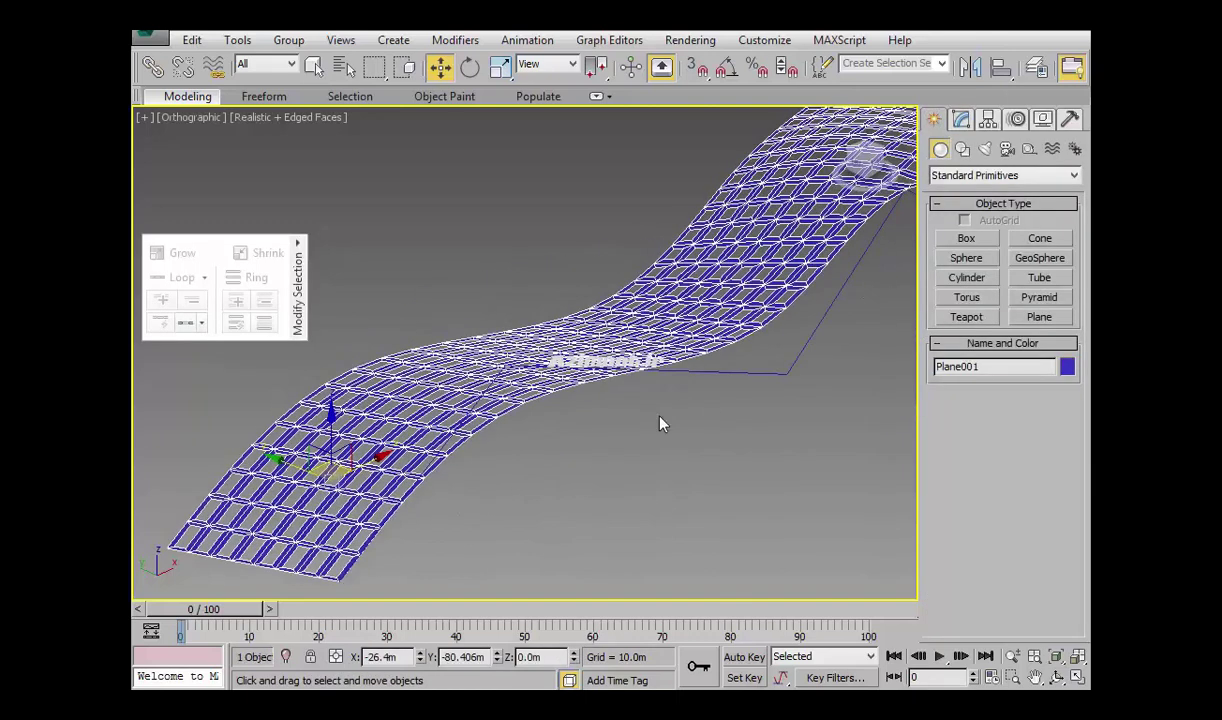
left_click(962, 119)
middle_click_drag(636, 333, 636, 307)
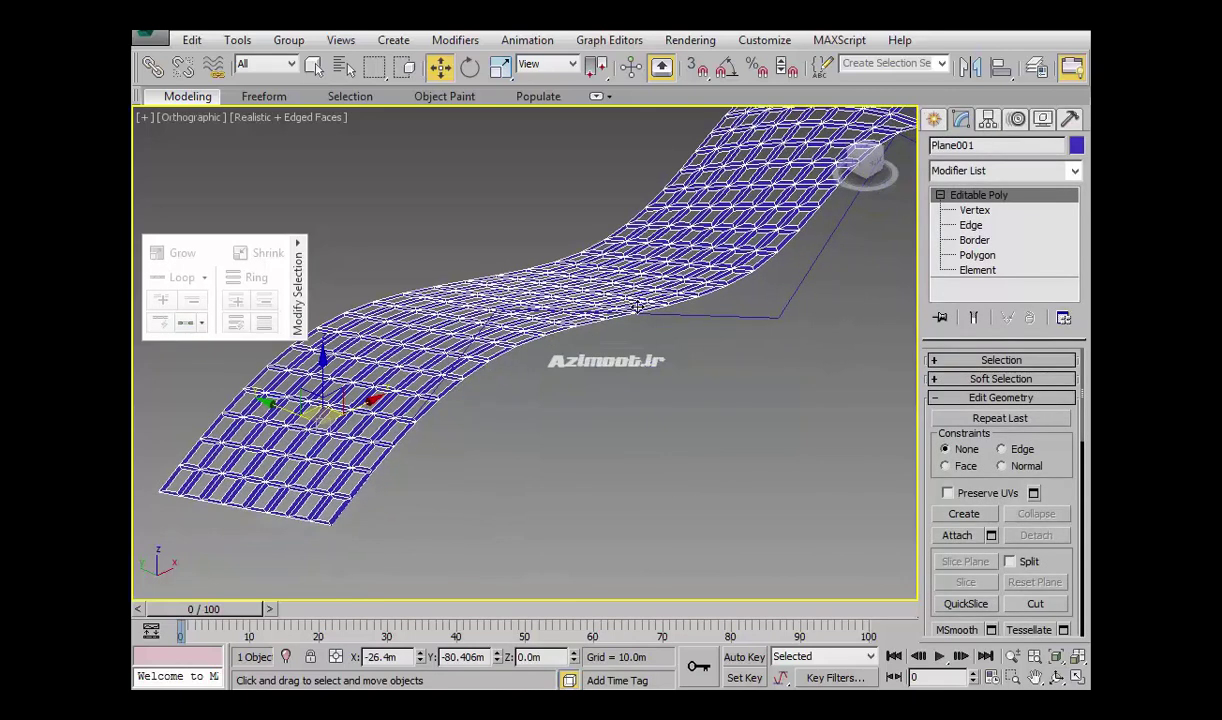
left_click(974, 240)
- Select the open outer border and Shift-drag it about 10.853m down into side walls
mouse_move(515, 390)
middle_mouse_down("alt")
mouse_move(526, 409)
mouse_move(485, 357)
middle_mouse_up("alt")
left_click(498, 372)
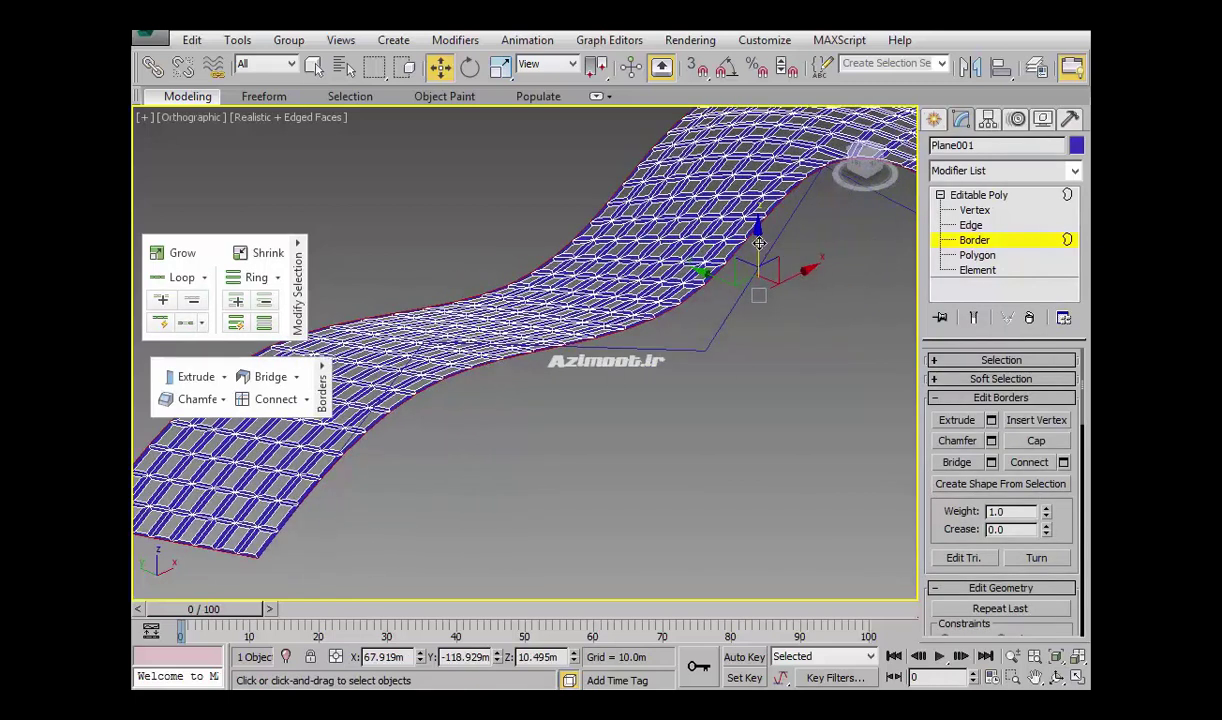
left_click_drag(759, 243, 759, 246, "shift")
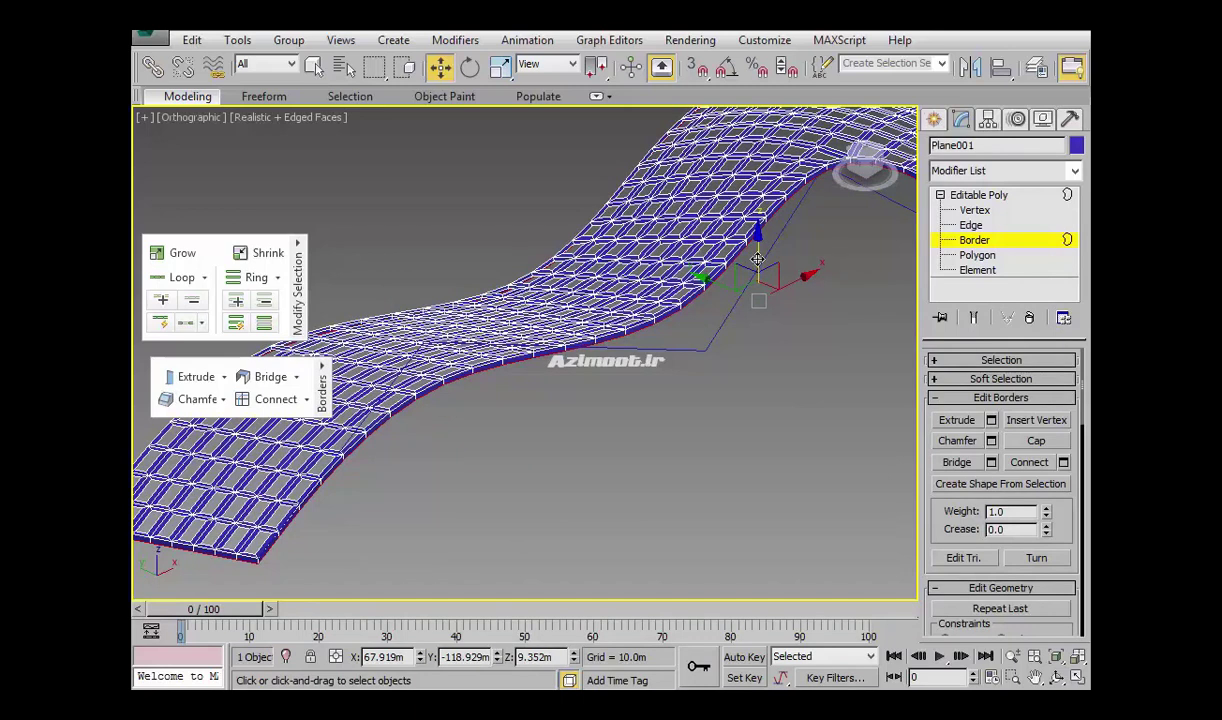
left_click_drag(758, 265, 758, 365, "shift")
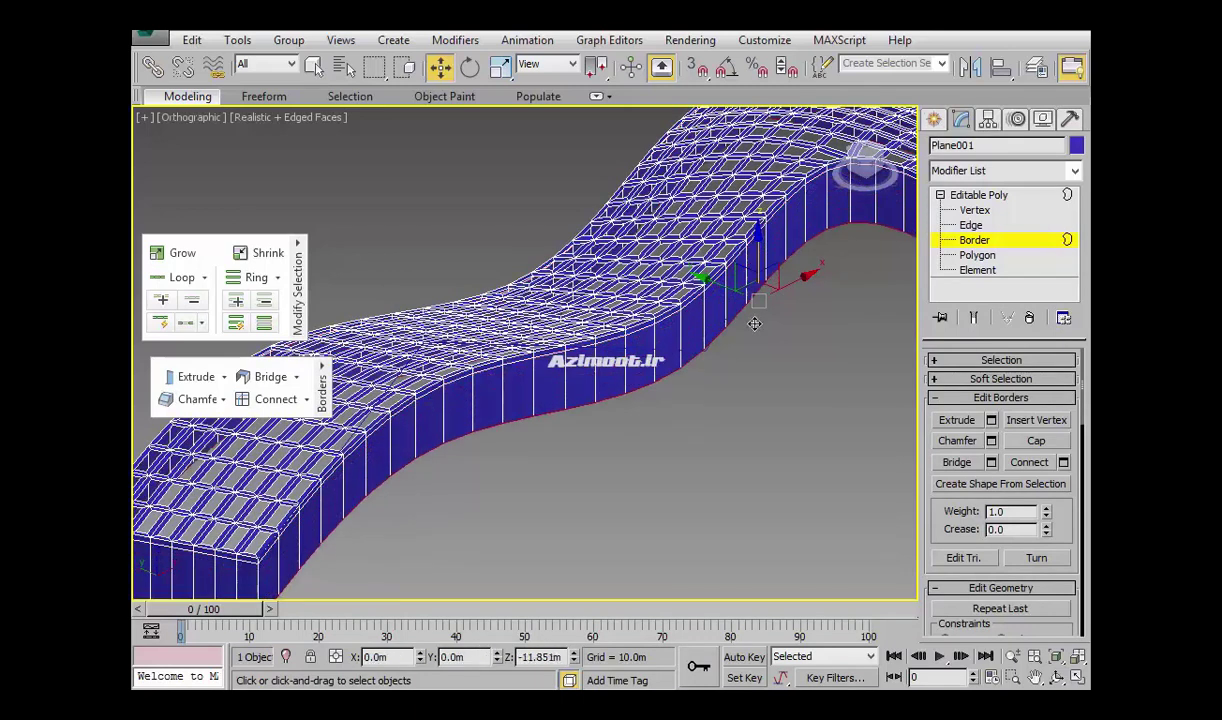
mouse_move(734, 390)
middle_mouse_down("alt")
mouse_move(498, 390)
mouse_move(540, 436)
middle_mouse_up("alt")
scroll(497, 391, "down", 5)
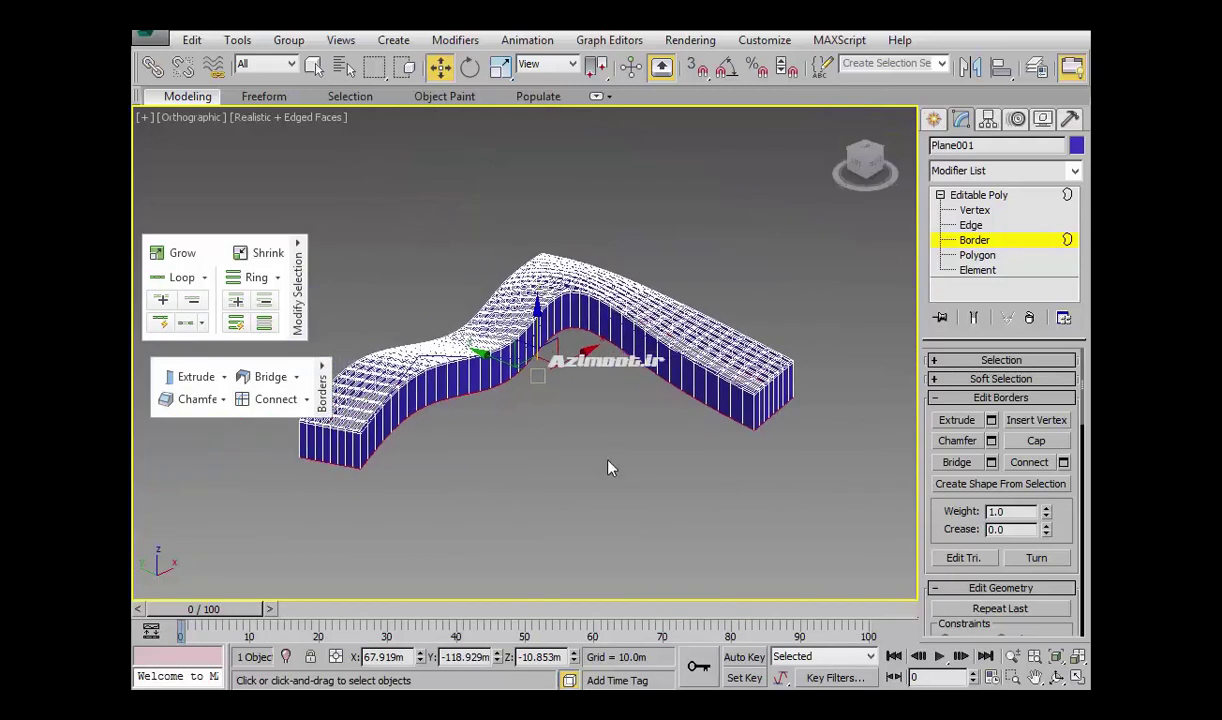
left_click(1004, 397)
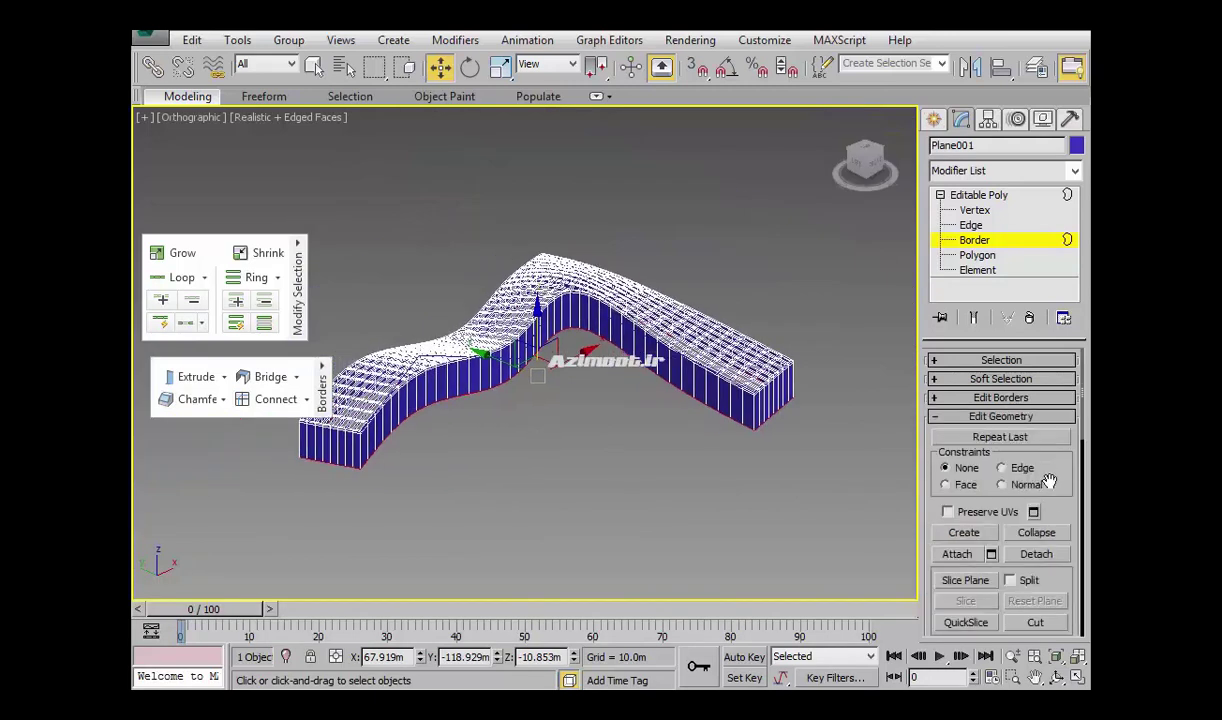
- Flatten Plane001's lower border level along Z and raise it to shorten the side walls
left_click_drag(1048, 482, 1046, 292)
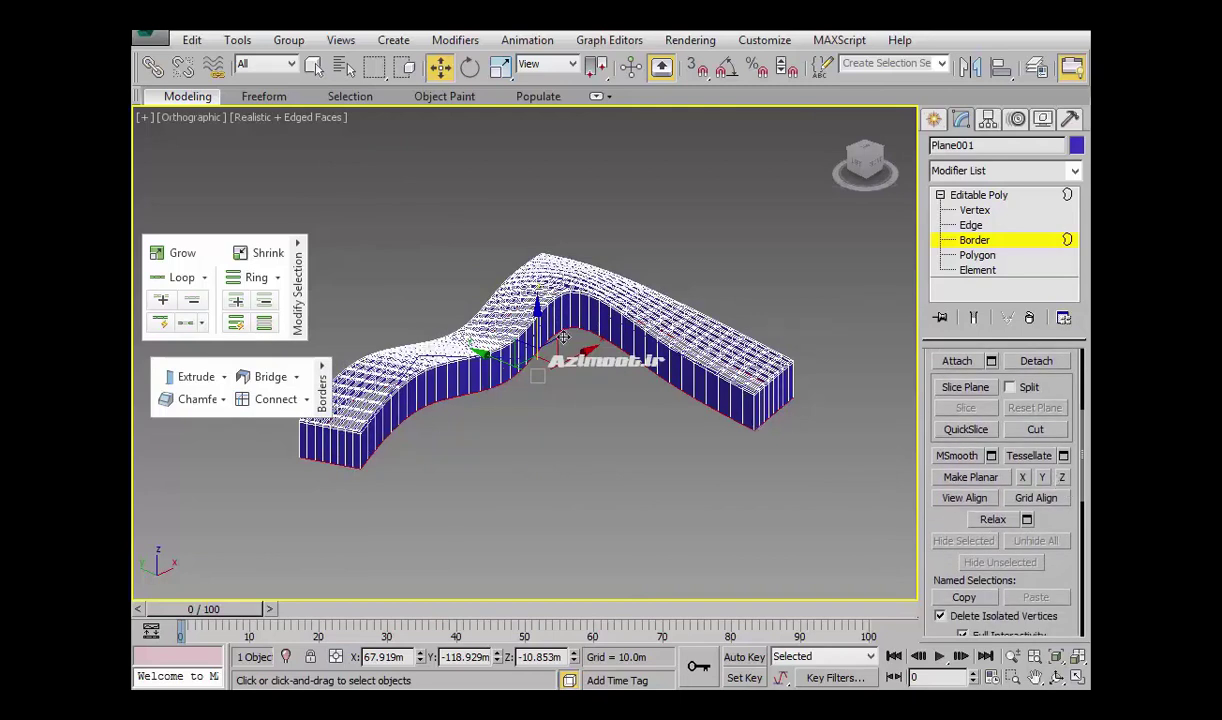
middle_click_drag(564, 340, 672, 370, "alt")
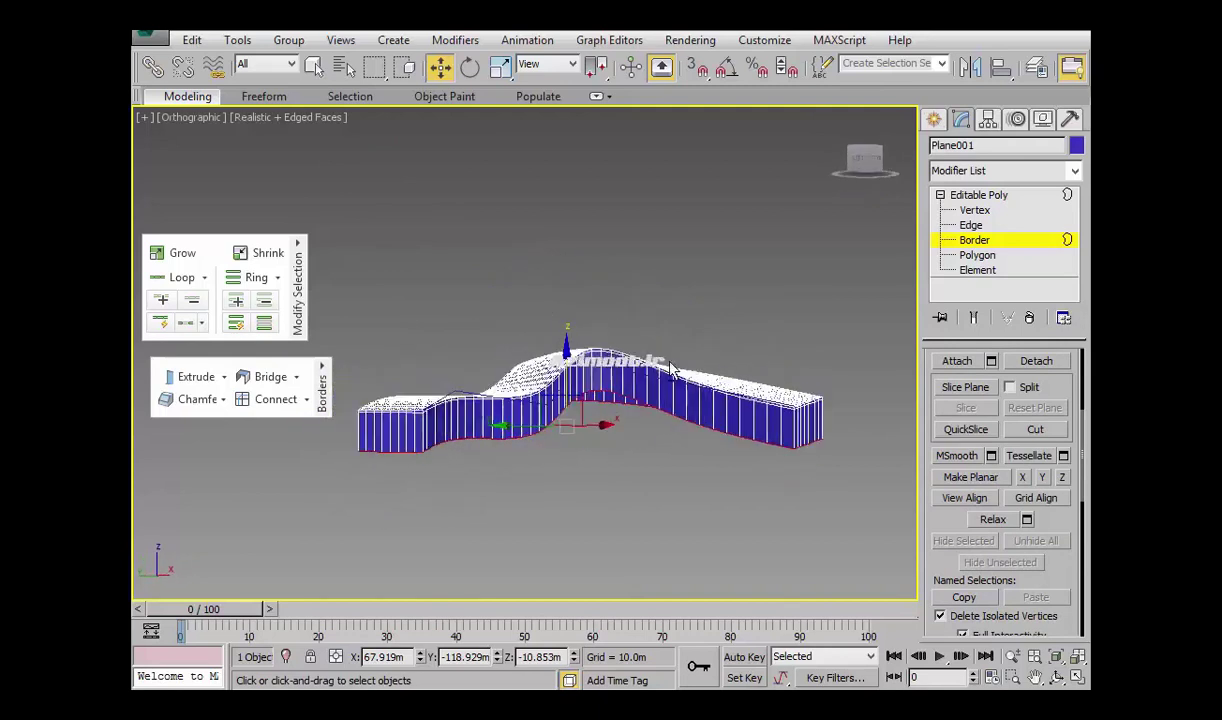
middle_click_drag(672, 370, 615, 395, "alt")
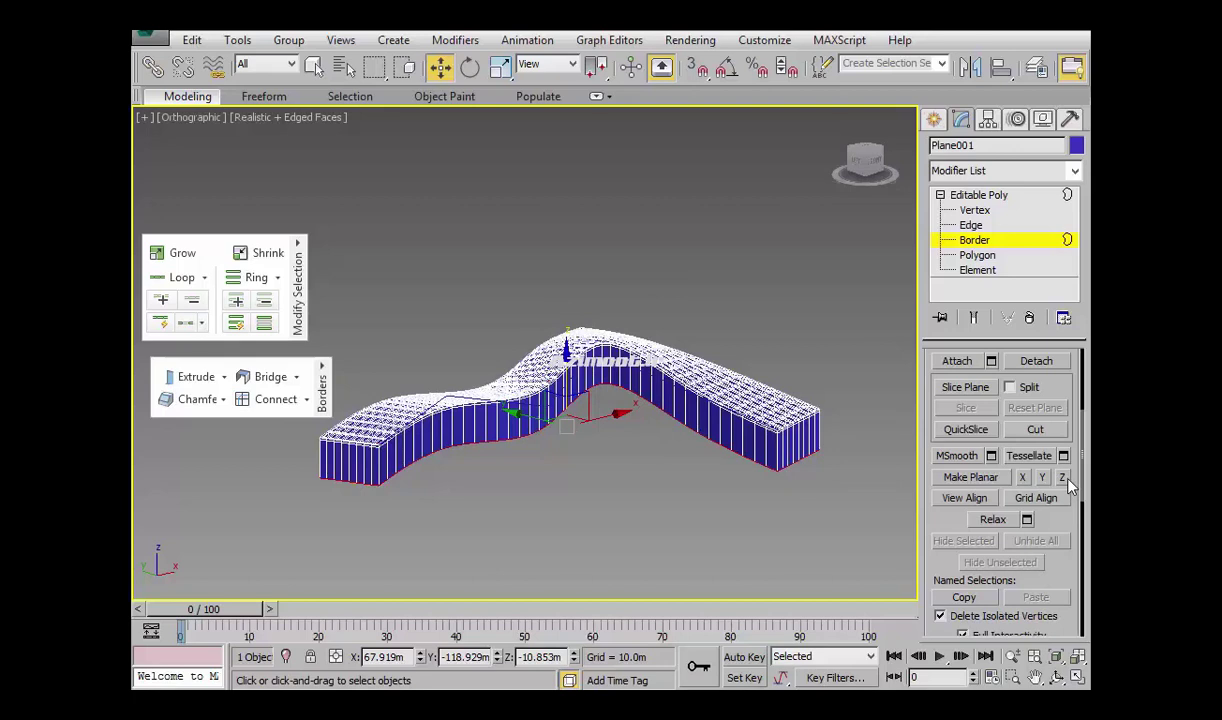
left_click(1064, 477)
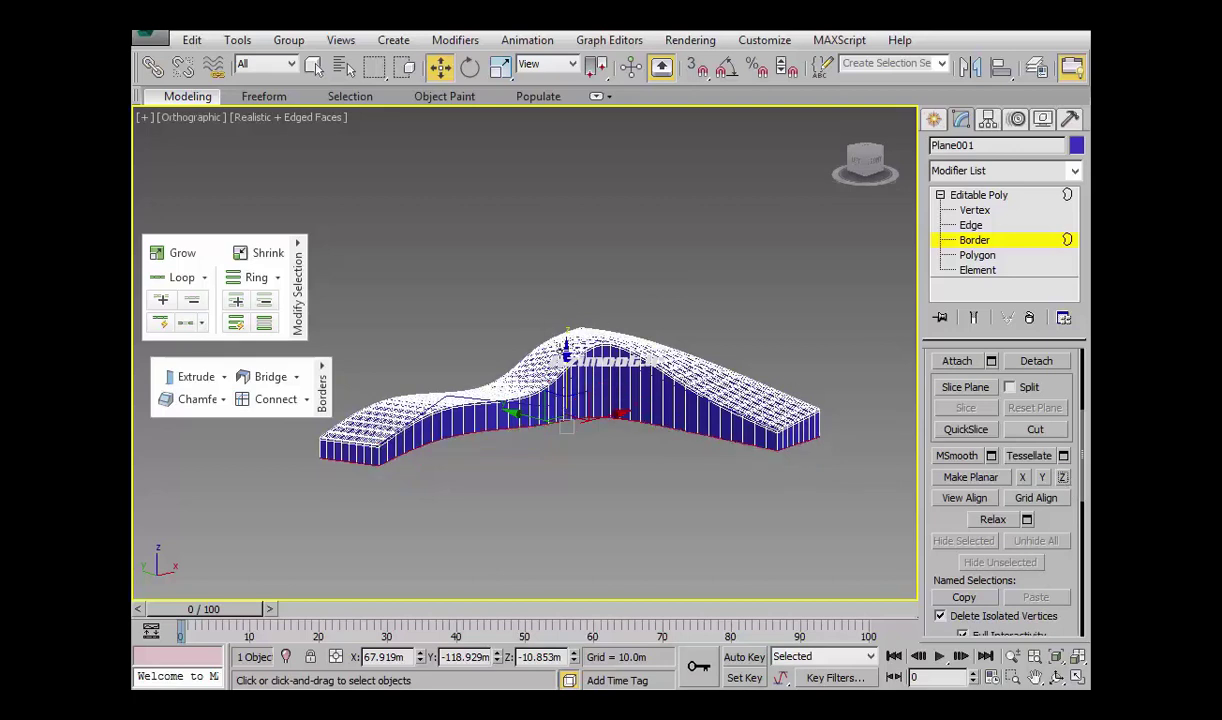
left_click_drag(562, 376, 566, 358)
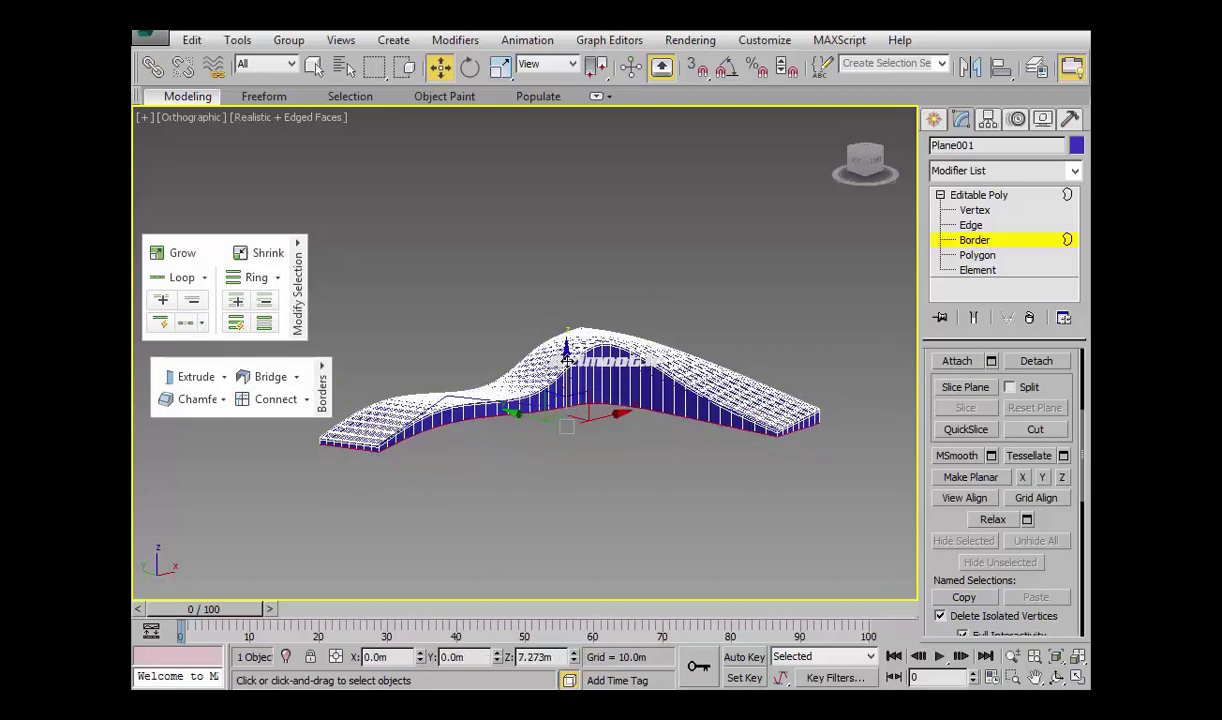
mouse_move(747, 455)
middle_mouse_down("alt")
mouse_move(620, 443)
mouse_move(648, 449)
middle_mouse_up("alt")
left_click(967, 271)
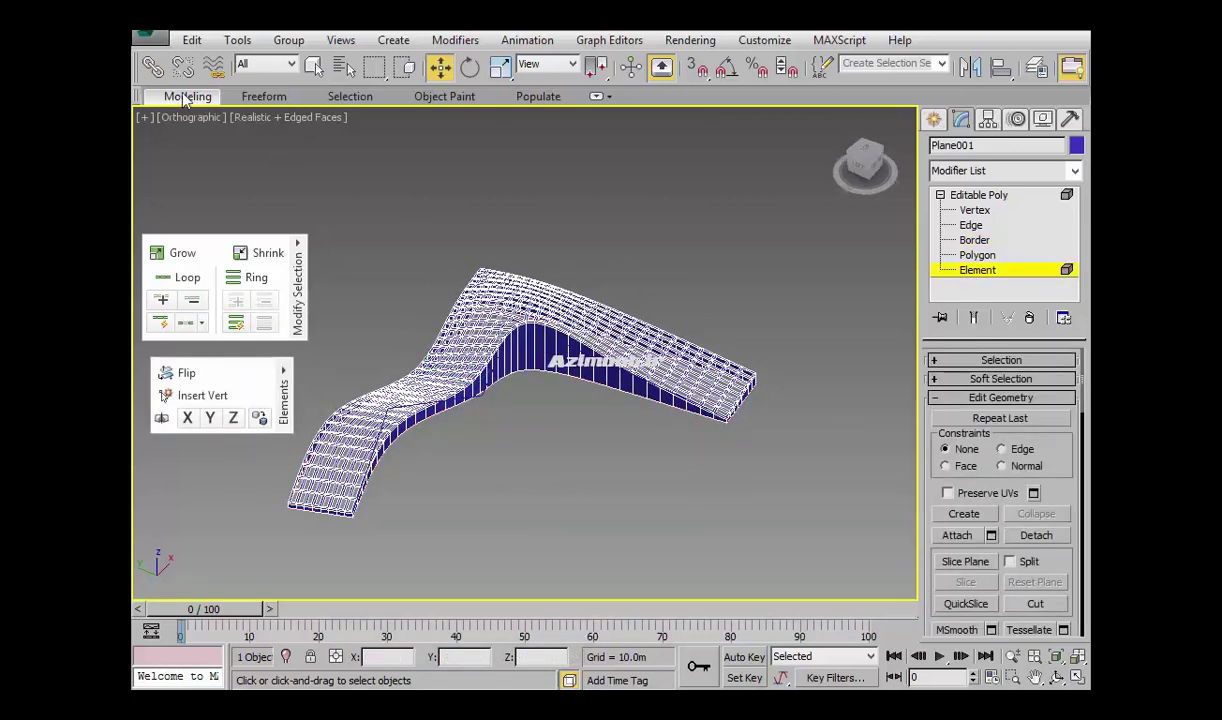
- Turn on NURMS smoothing for Plane001 at 3 iterations, rounding the inset cells into ovals
left_click(185, 98)
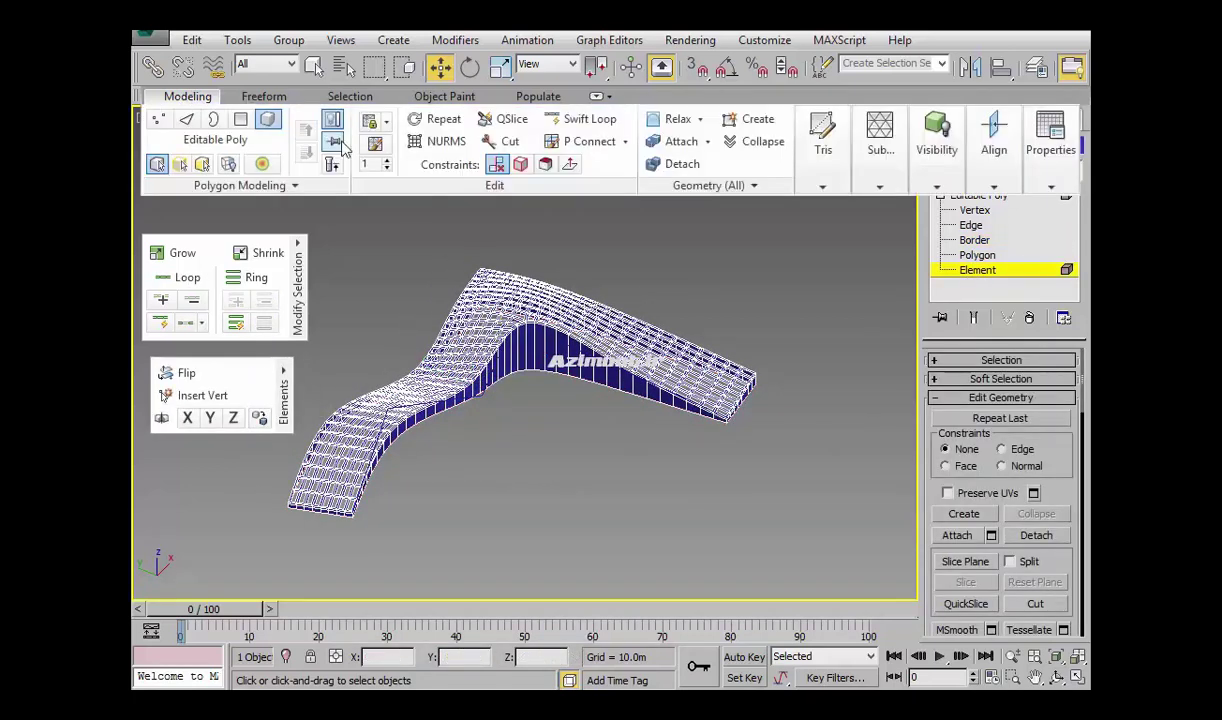
left_click(440, 141)
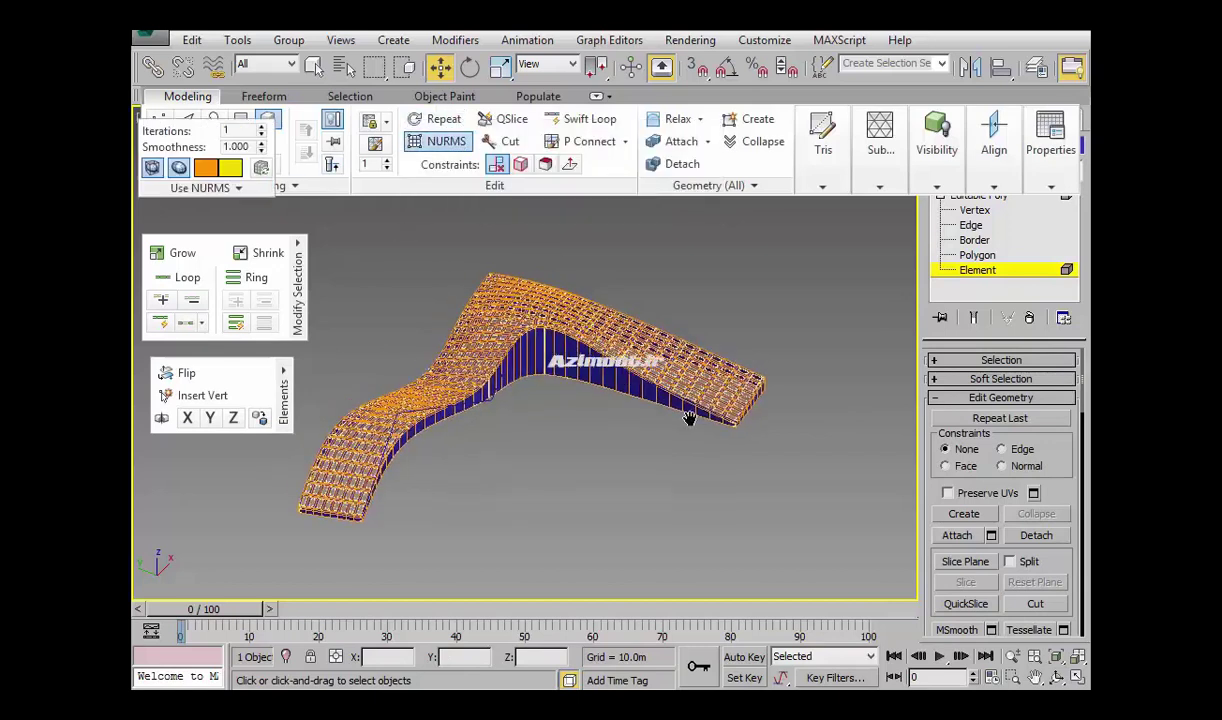
middle_click_drag(685, 418, 716, 428)
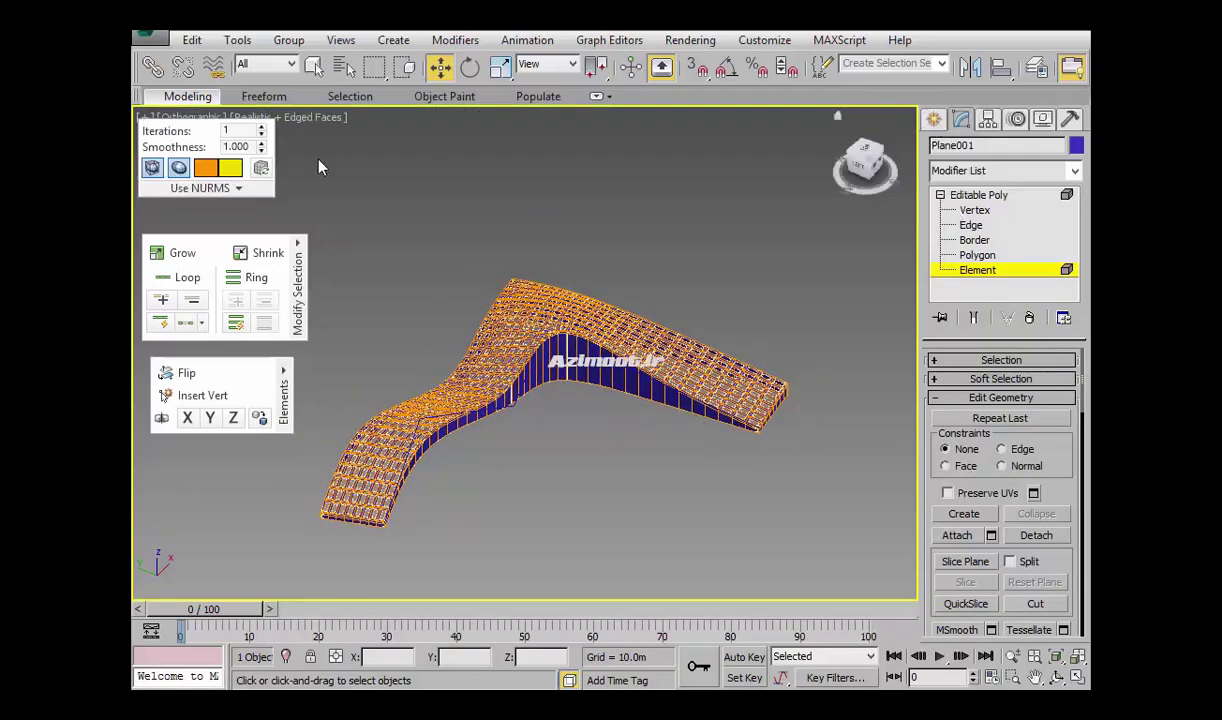
left_click(261, 127)
left_click(261, 127)
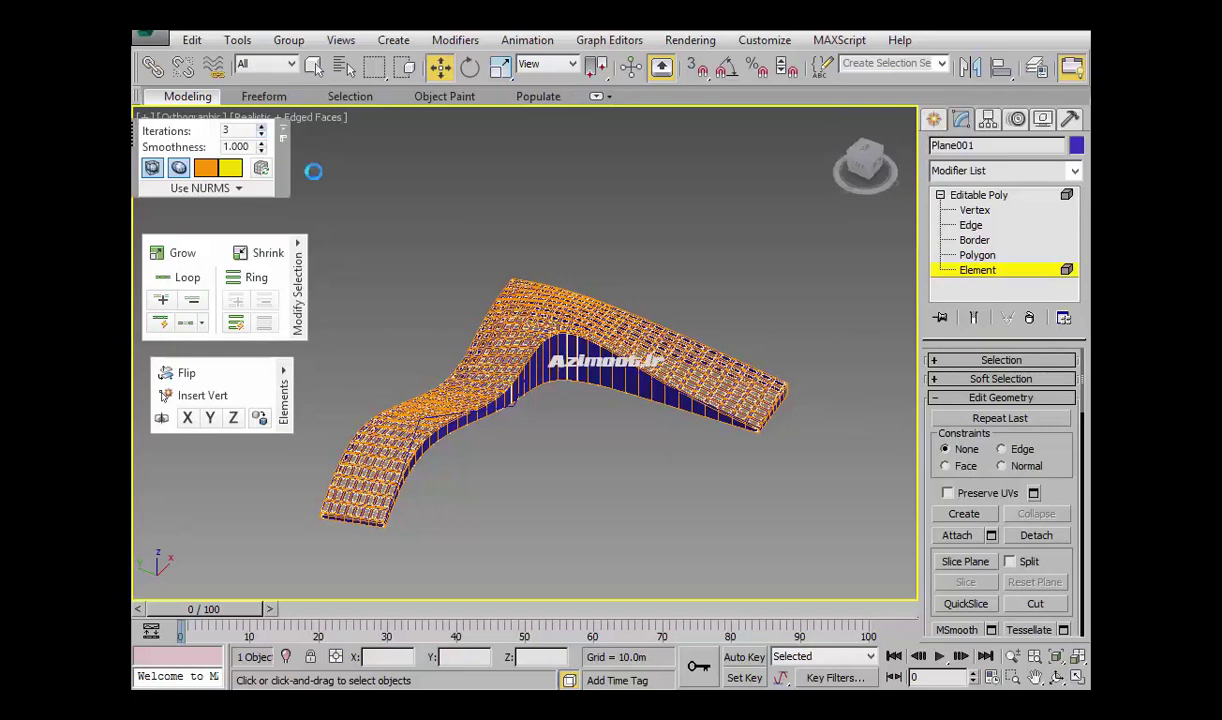
left_click(828, 340)
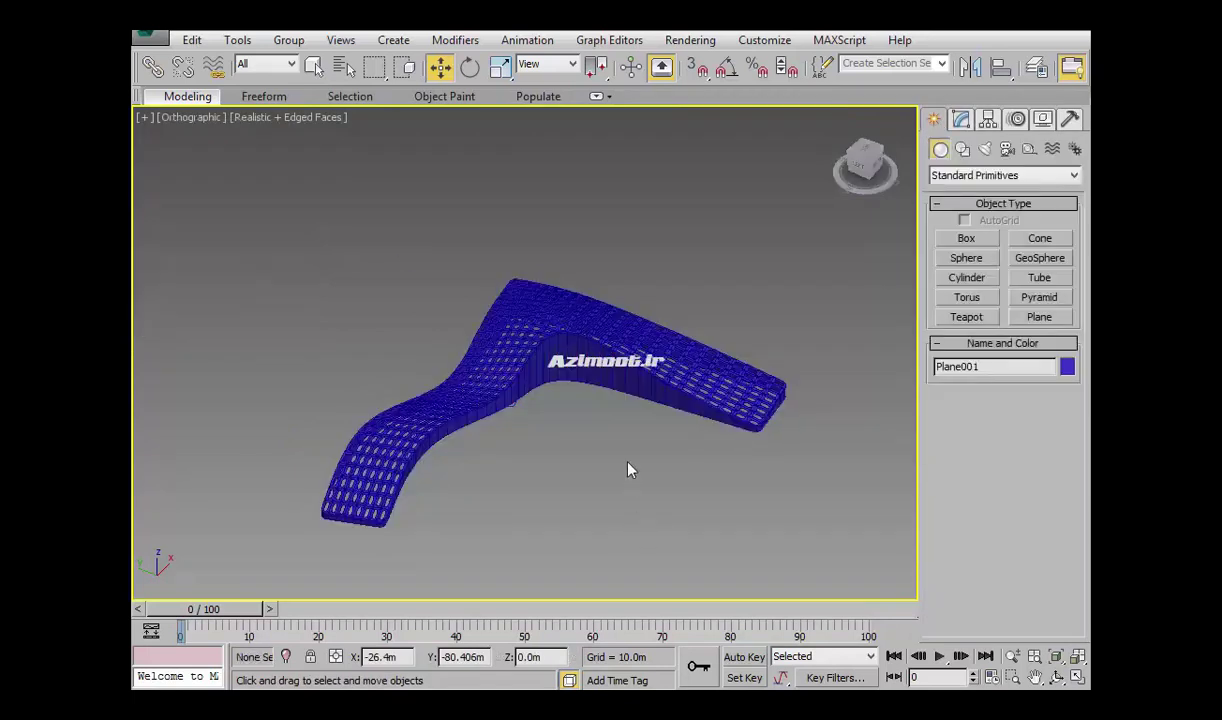
mouse_move(581, 396)
middle_mouse_down("alt")
mouse_move(674, 347)
mouse_move(718, 360)
mouse_move(641, 409)
mouse_move(558, 342)
mouse_move(521, 344)
mouse_move(614, 379)
mouse_move(622, 406)
mouse_move(588, 436)
mouse_move(398, 376)
mouse_move(409, 382)
middle_mouse_up("alt")
- In top view, move the zigzag spline Shape001 down below the slab
left_click(521, 442)
key("t")
middle_click_drag(445, 427, 423, 322)
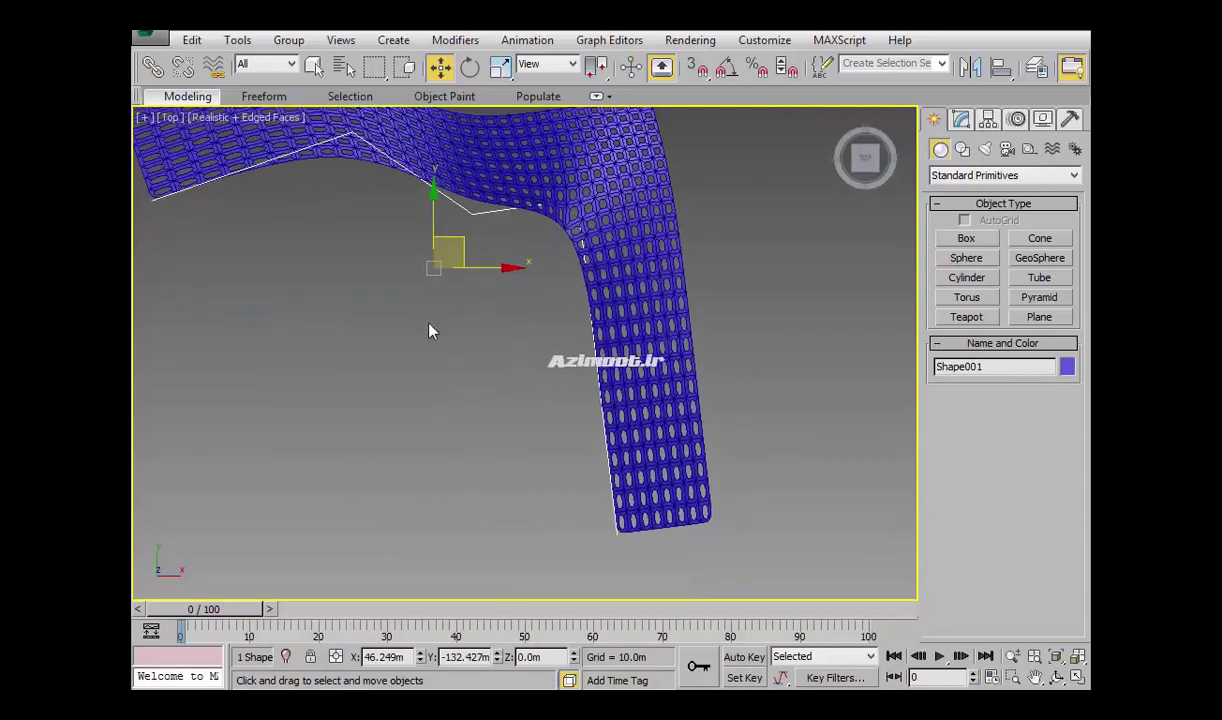
scroll(423, 322, "down", 5)
mouse_move(430, 230)
left_mouse_down()
mouse_move(463, 414)
mouse_move(460, 380)
left_mouse_up()
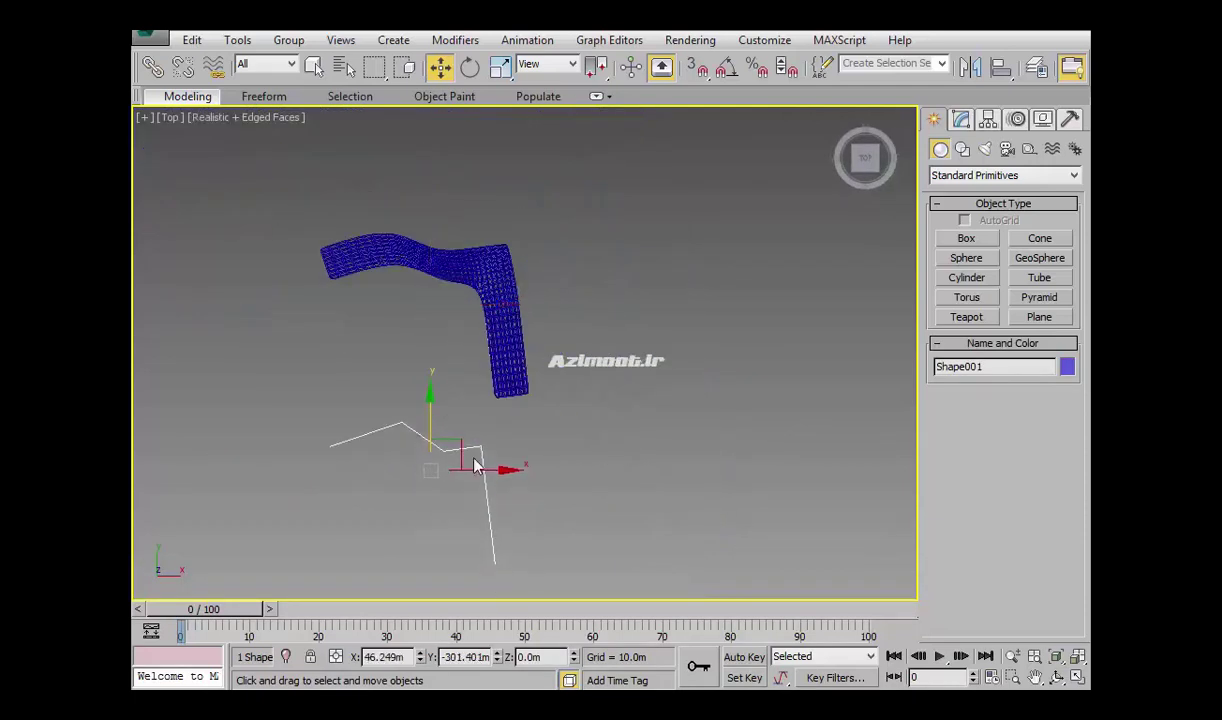
middle_click_drag(527, 368, 491, 314)
left_click_drag(484, 336, 497, 423)
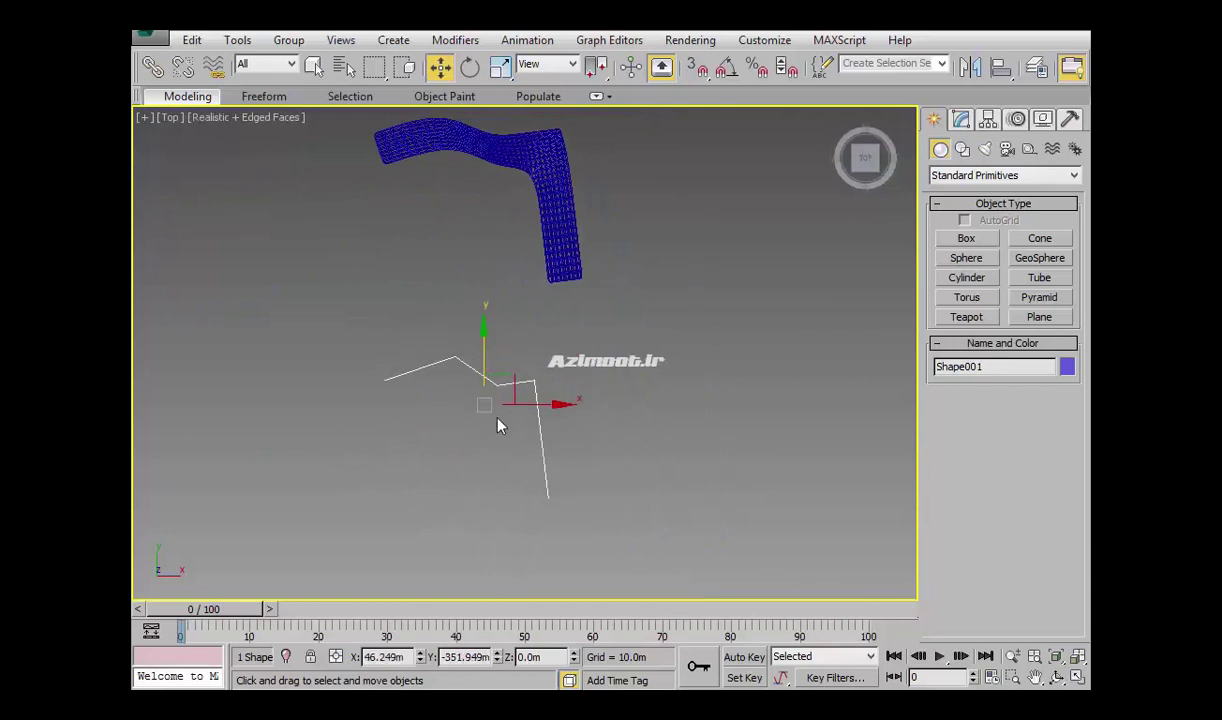
scroll(497, 423, "up", 3)
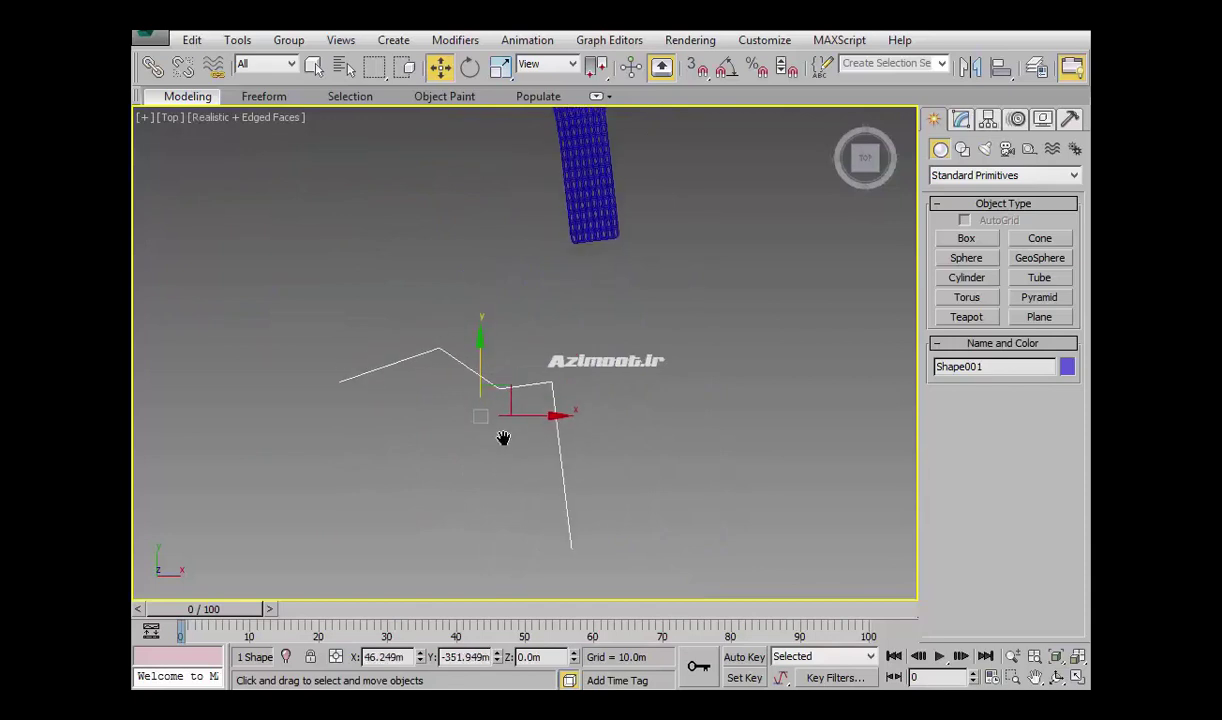
- Outline the whole spline into a closed double-line shape about 40 m wide
left_click(958, 121)
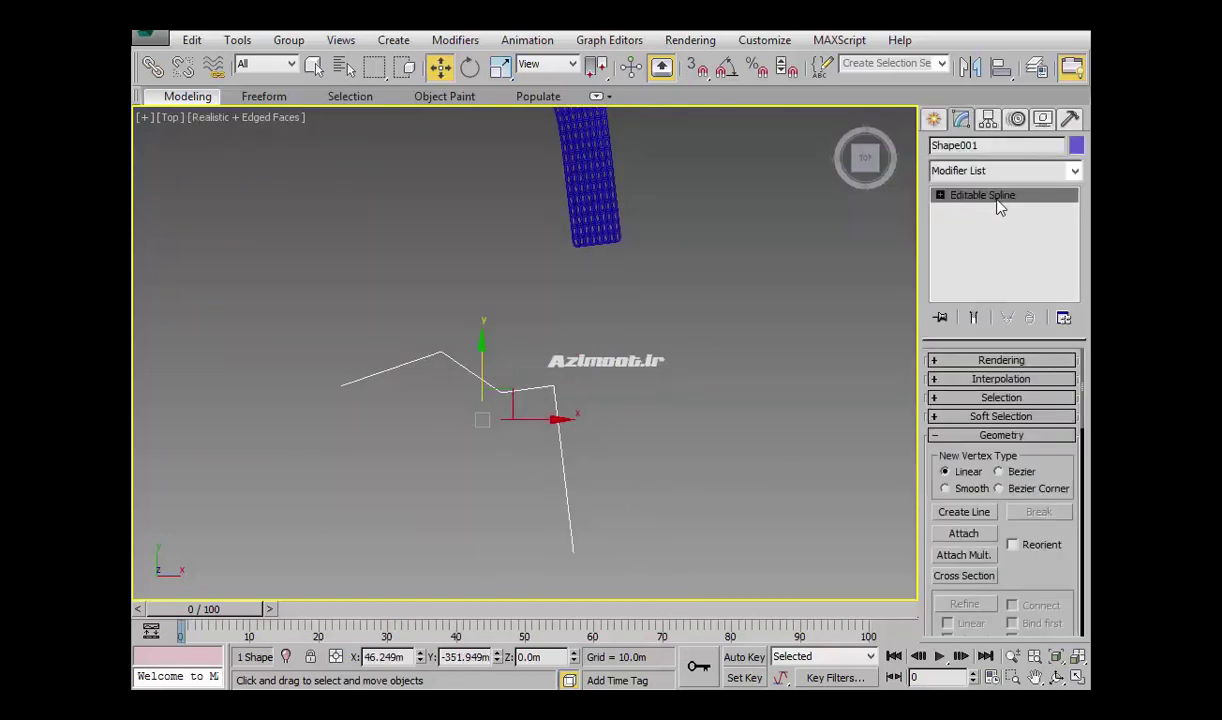
key("1")
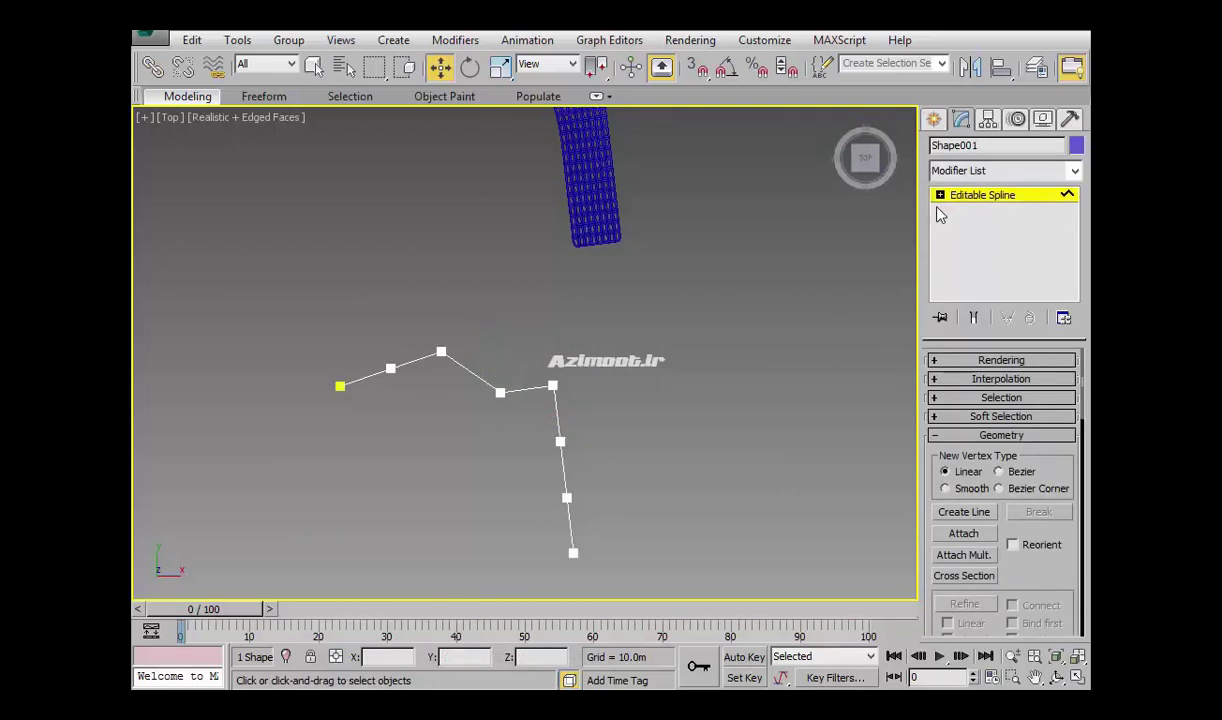
left_click(556, 409)
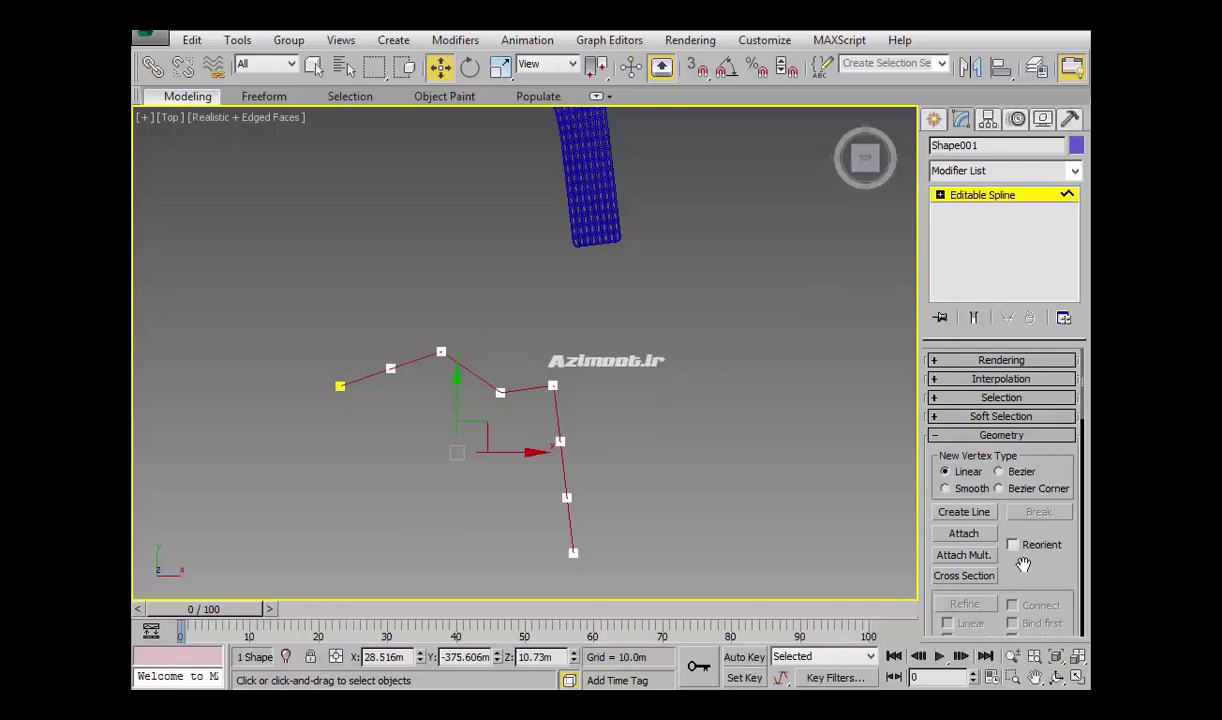
scroll(1023, 567, "down", 8)
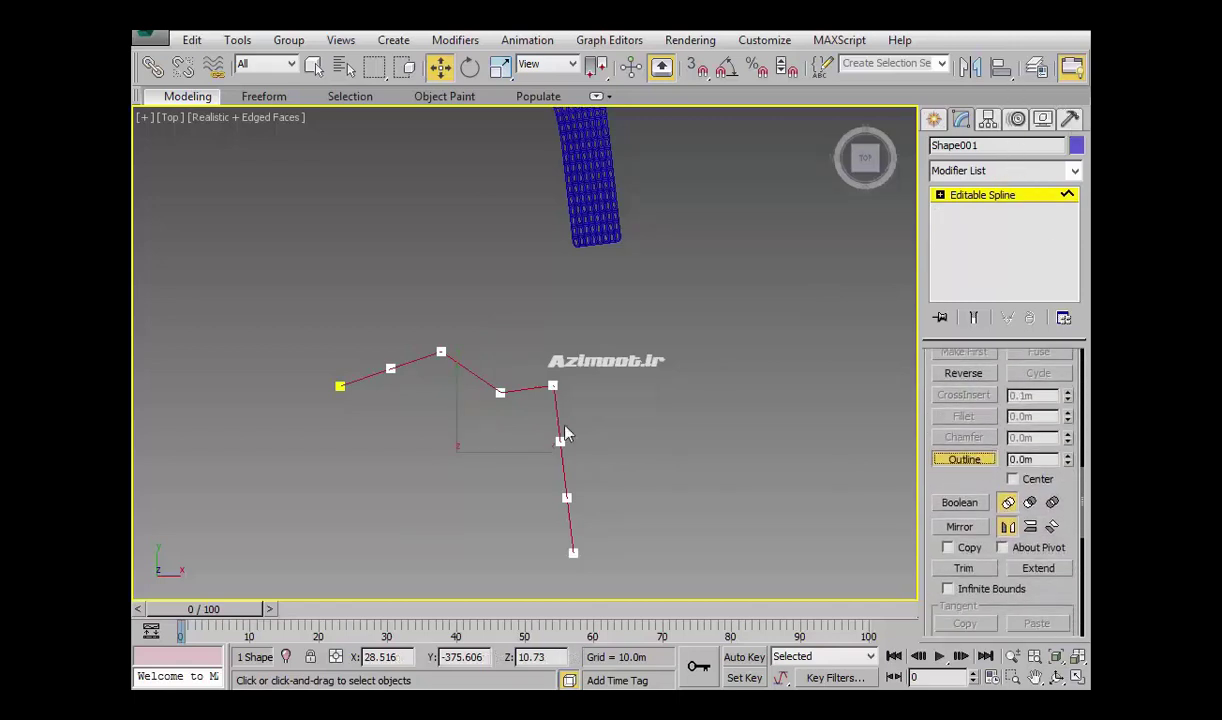
left_click_drag(557, 419, 626, 362)
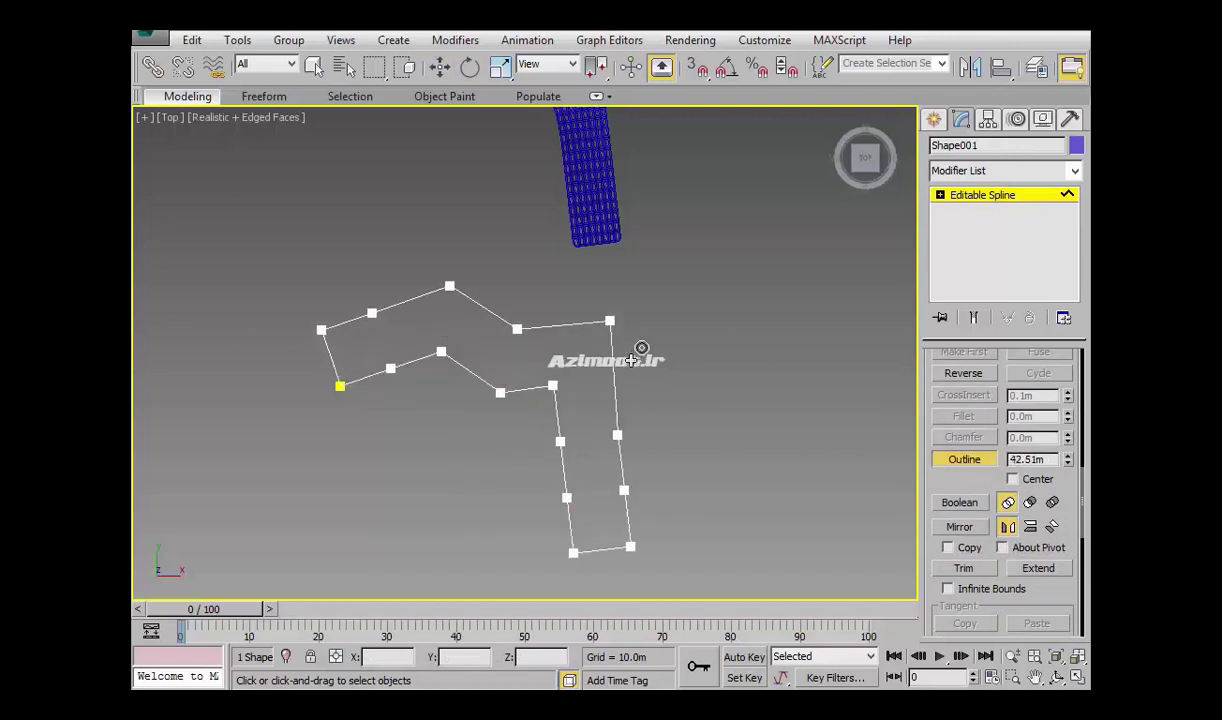
right_click(600, 405)
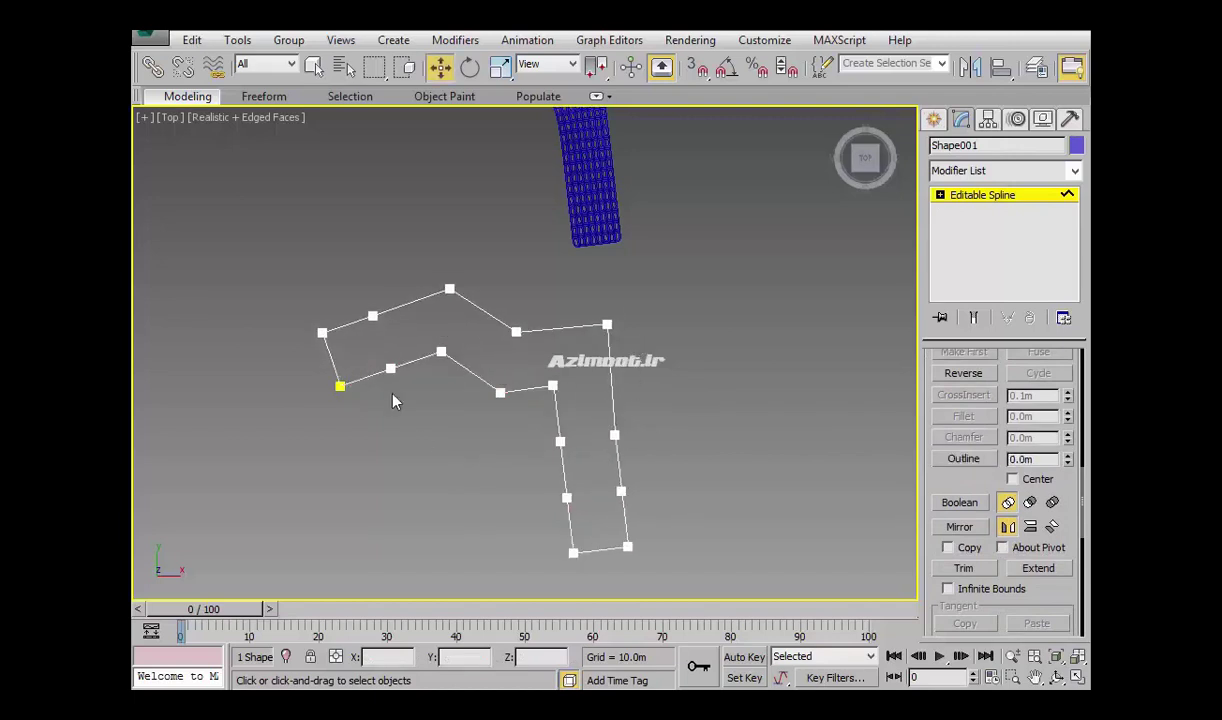
middle_click_drag(549, 441, 630, 289, "alt")
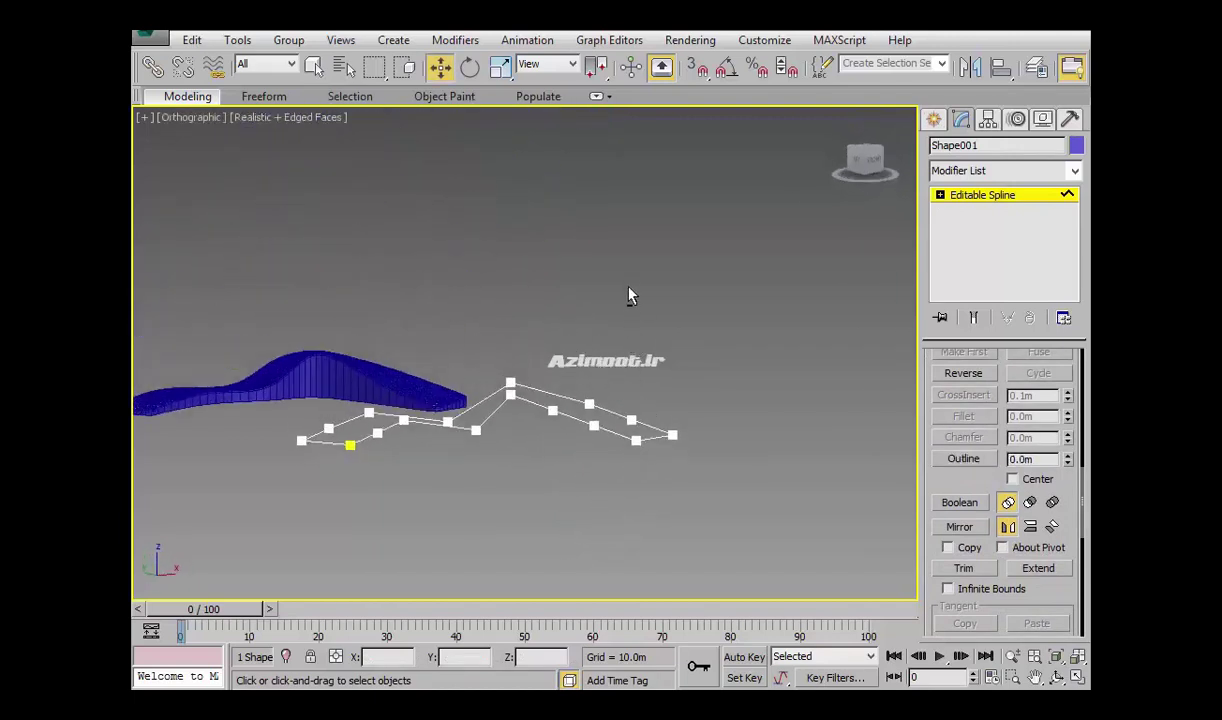
- Convert the outlined Shape001 to Editable Poly, filling it into a flat zigzag surface
left_click(933, 119)
right_click(594, 378)
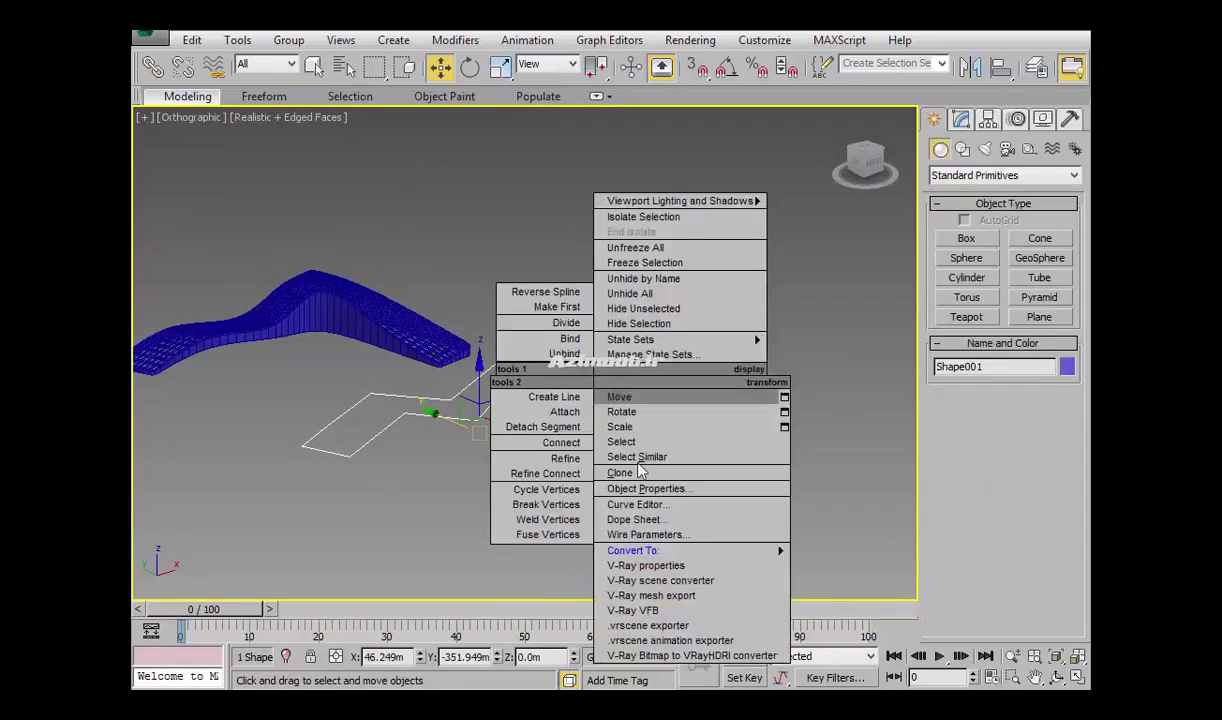
left_click(835, 589)
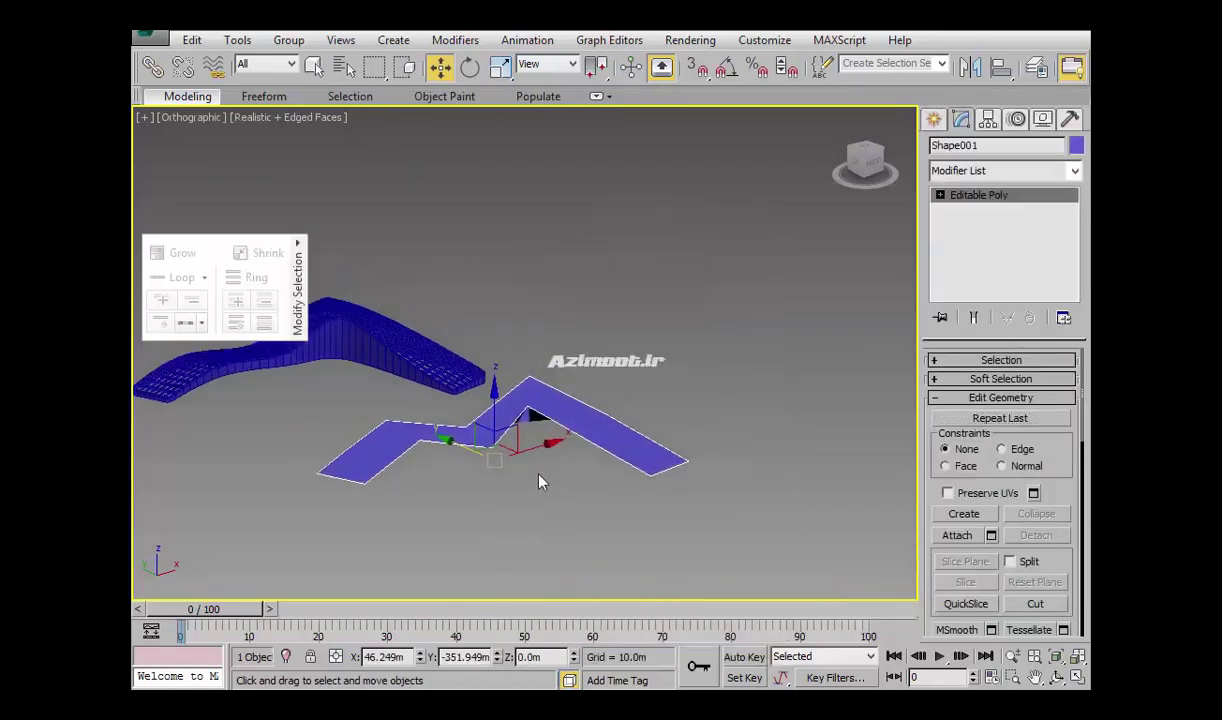
scroll(548, 483, "up", 3)
mouse_move(548, 483)
middle_mouse_down("alt")
mouse_move(403, 432)
mouse_move(447, 382)
mouse_move(510, 442)
mouse_move(483, 455)
mouse_move(470, 525)
mouse_move(480, 330)
mouse_move(559, 376)
mouse_move(543, 459)
mouse_move(640, 420)
middle_mouse_up("alt")
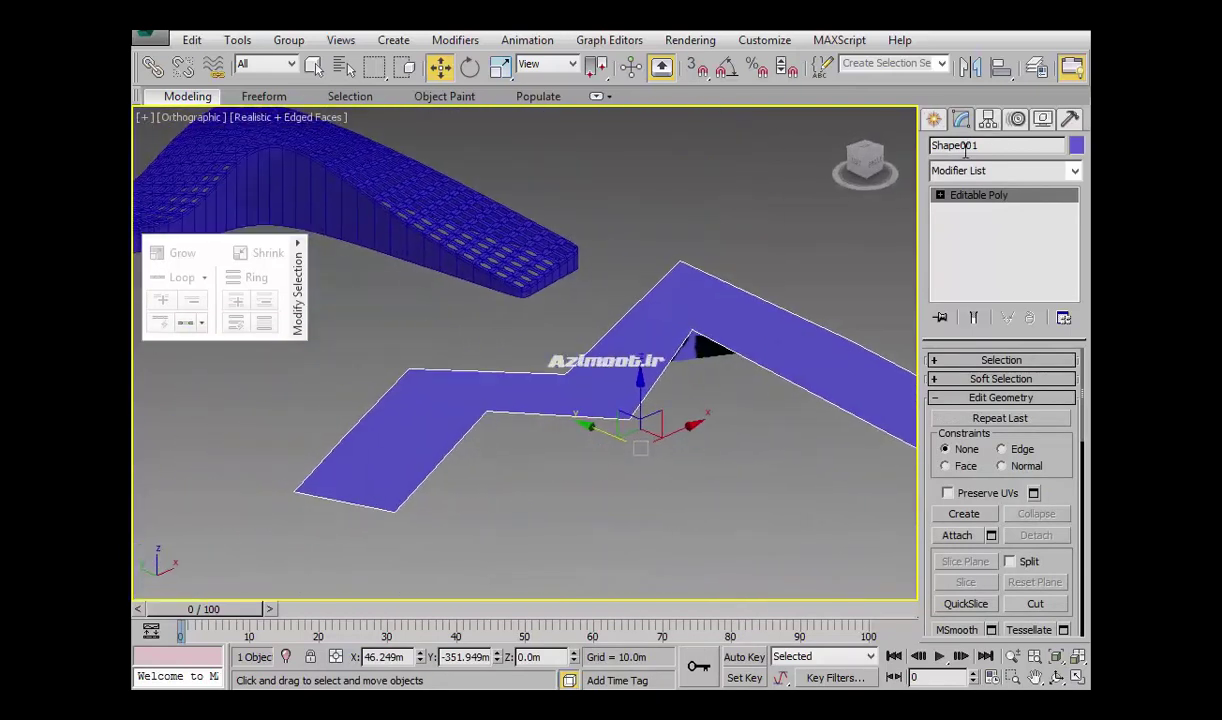
- At Vertex level, connect the first pair of opposite edge vertices across the road
left_click(940, 195)
left_click(960, 210)
mouse_move(474, 476)
middle_mouse_down("alt")
mouse_move(599, 455)
mouse_move(439, 423)
mouse_move(552, 485)
mouse_move(531, 424)
middle_mouse_up("alt")
left_click(552, 433)
right_click(439, 423)
key("Escape")
left_click(515, 425)
left_click(461, 366)
right_click(453, 369)
key("Escape")
- Connect further opposite vertex pairs, including those at the road's peak
mouse_move(455, 372)
middle_mouse_down("alt")
mouse_move(703, 443)
mouse_move(591, 426)
middle_mouse_up("alt")
left_click(560, 409)
right_click(531, 389)
key("Escape")
mouse_move(678, 459)
middle_mouse_down()
mouse_move(583, 481)
mouse_move(505, 480)
middle_mouse_up()
left_click_drag(532, 265, 620, 380)
right_click(546, 303)
key("Escape")
- Connect the remaining opposite vertex pairs along the strip to complete the quad sections
left_click_drag(655, 480, 657, 470)
right_click(670, 400)
key("Escape")
middle_click_drag(860, 440, 773, 342)
left_click(716, 355)
left_click(622, 408, "ctrl")
right_click(613, 400)
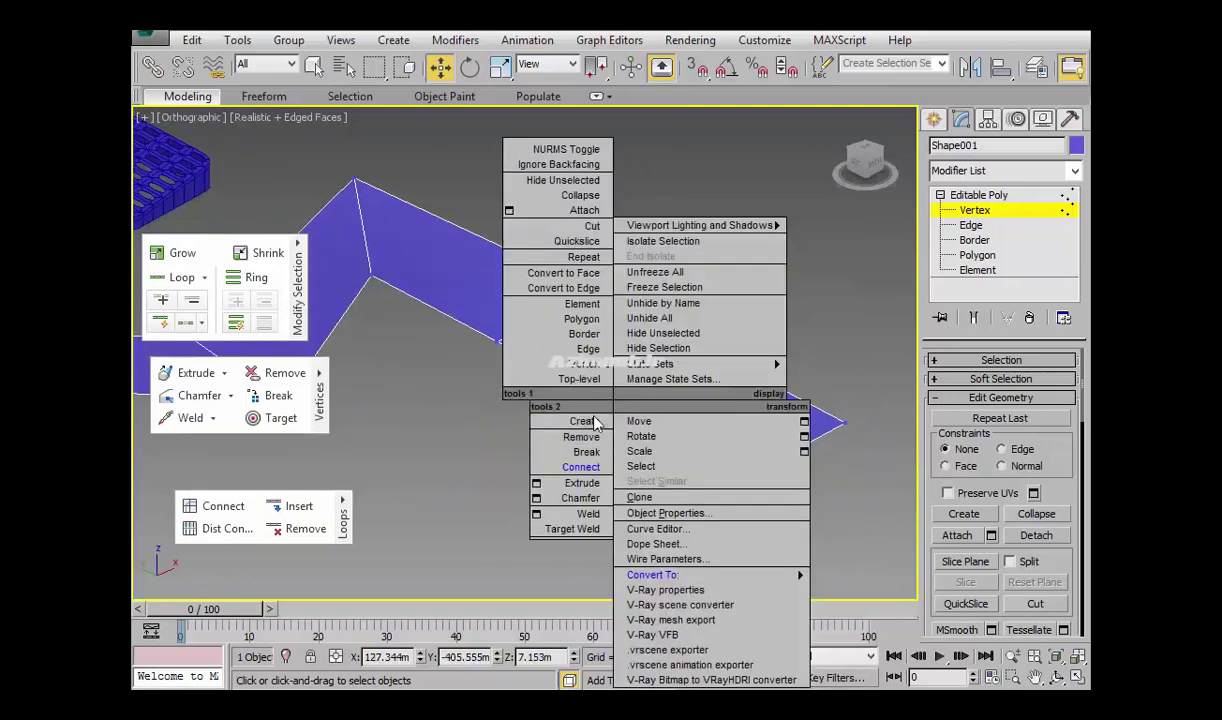
mouse_move(566, 388)
middle_mouse_down("alt")
mouse_move(684, 398)
mouse_move(656, 431)
middle_mouse_up("alt")
- Turn on NURMS smoothing for Shape001 and raise the peak vertex along Z
left_click(978, 270)
left_click(187, 96)
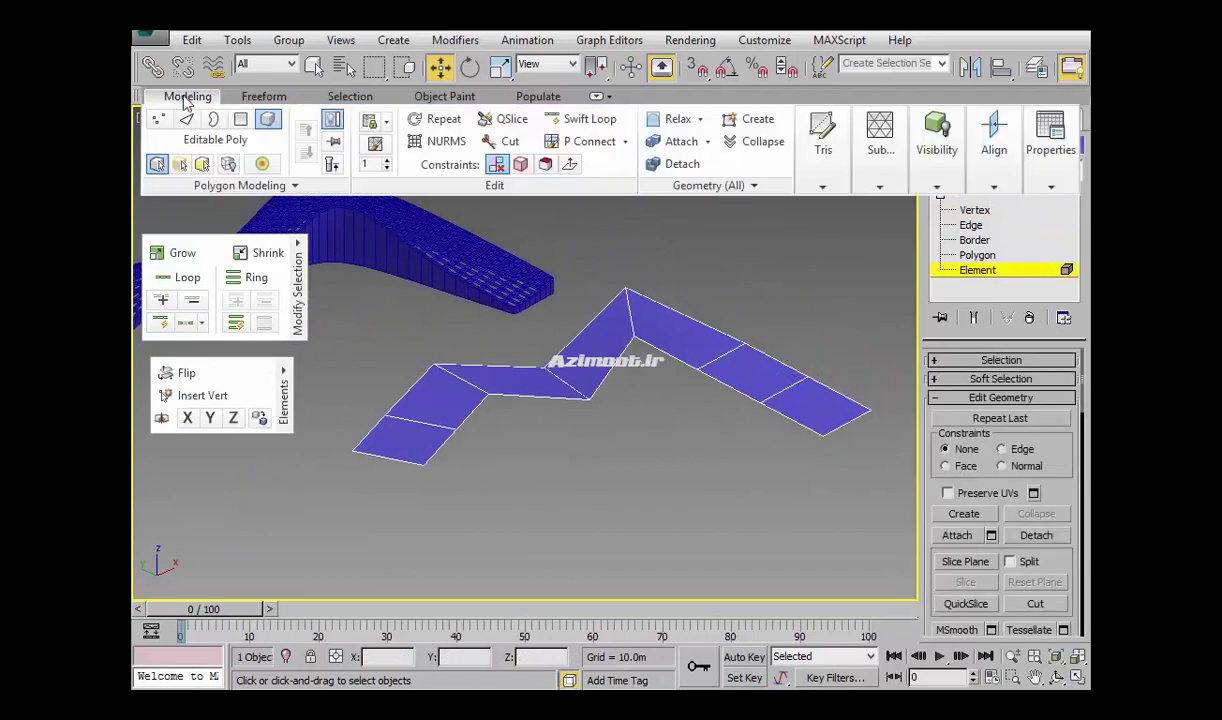
middle_click_drag(590, 323, 685, 417, "alt")
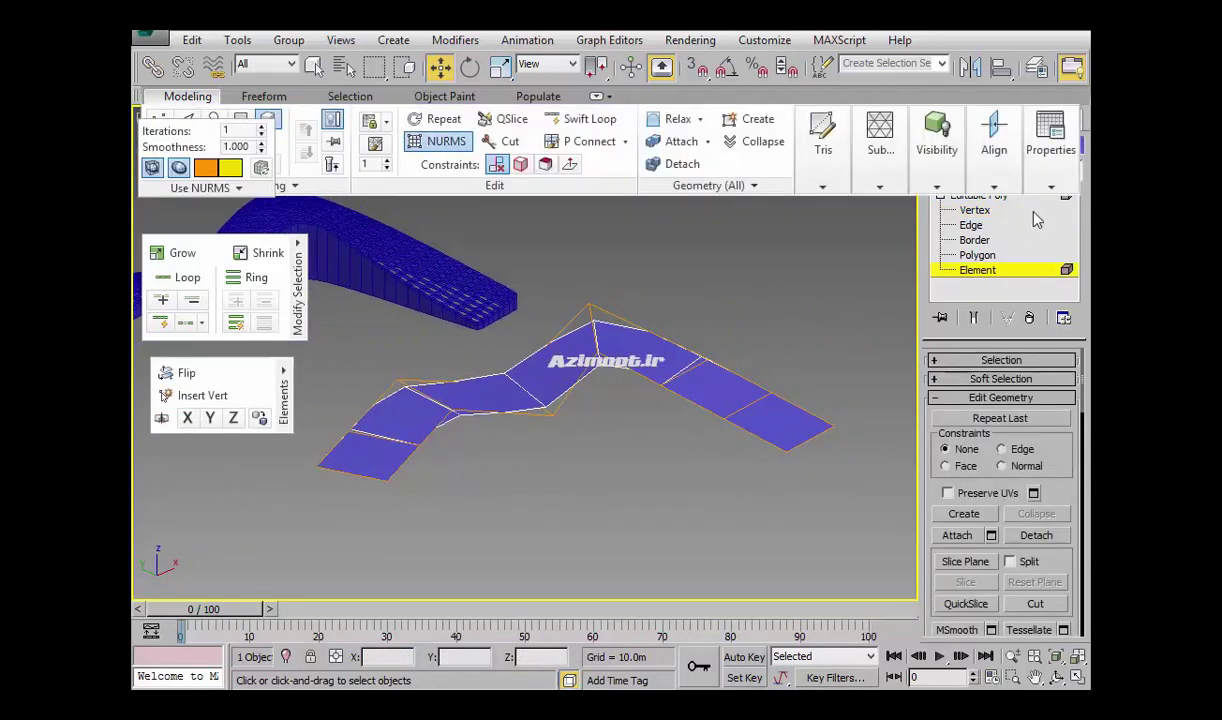
left_click(975, 210)
middle_click_drag(608, 370, 641, 370, "alt")
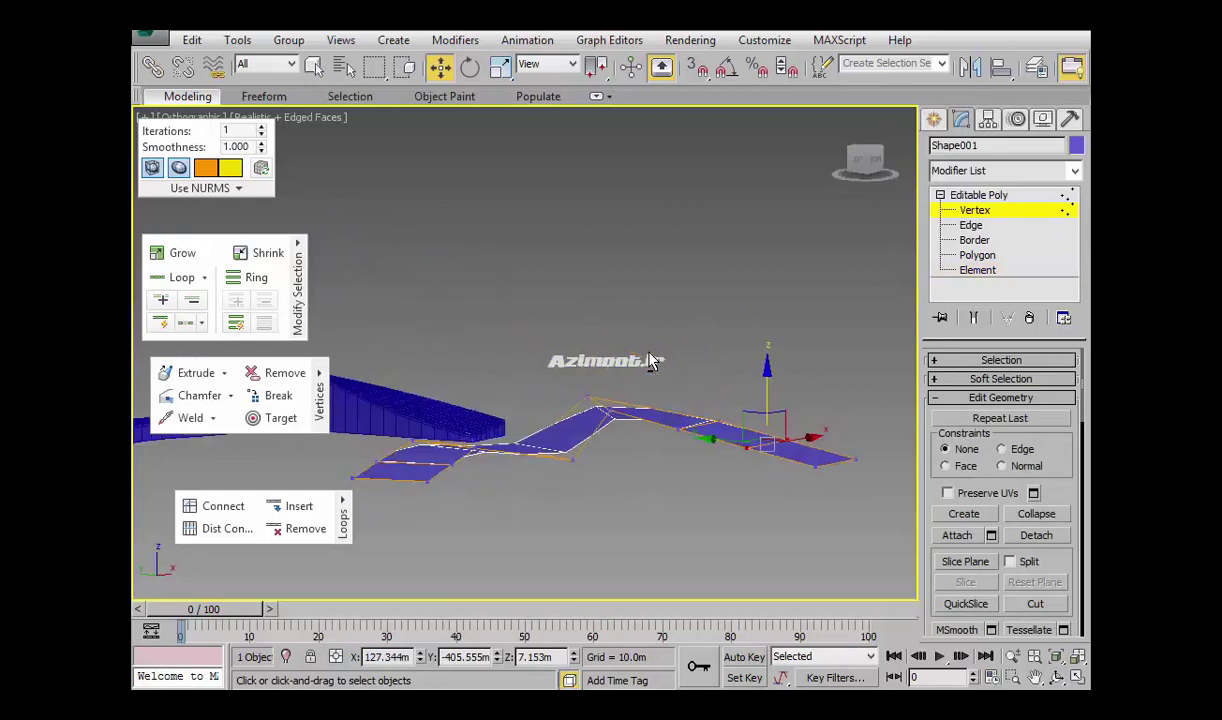
left_click(621, 408)
left_click_drag(621, 342, 621, 327)
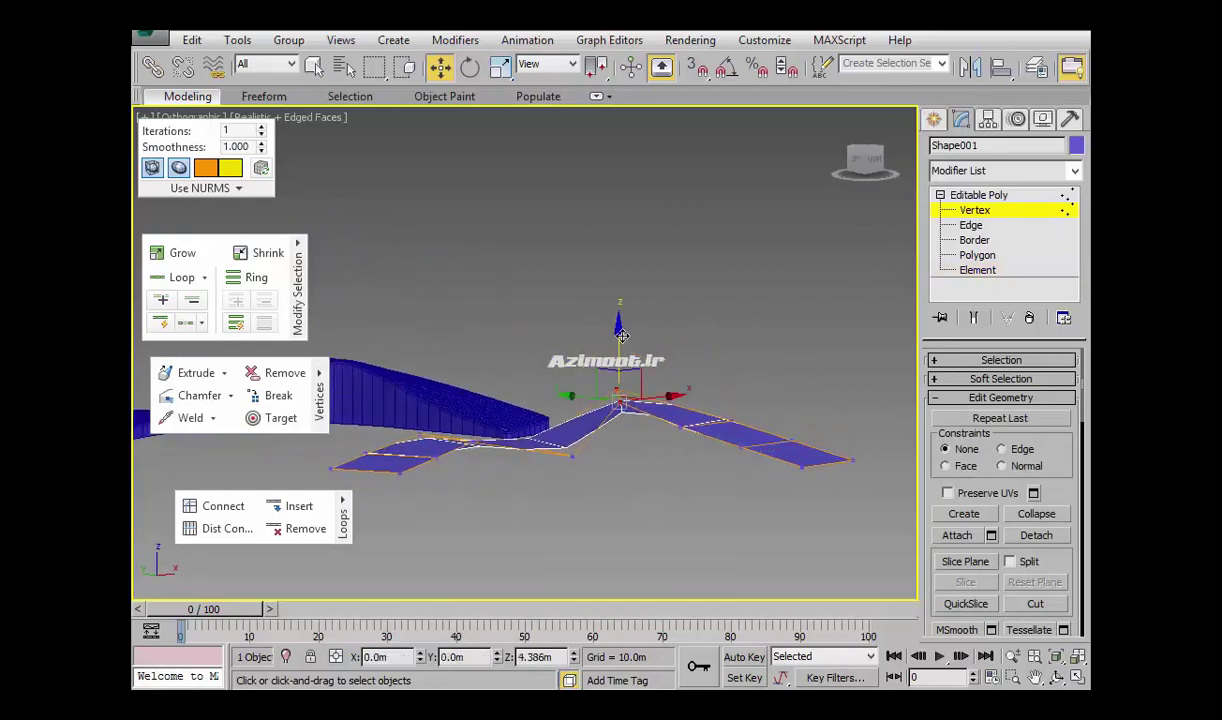
- Set smoothing to 2 iterations and lift the lower-bend vertices to round out the hump
middle_click_drag(645, 440, 365, 207, "alt")
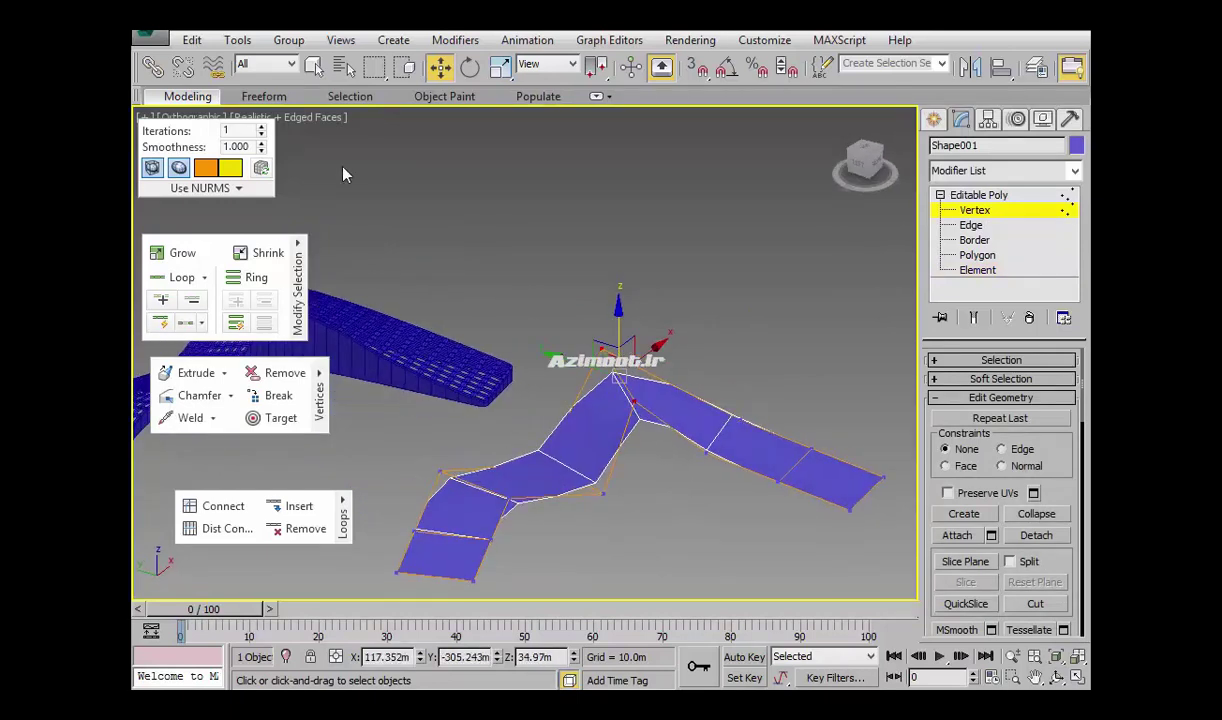
left_click(261, 128)
mouse_move(530, 260)
middle_mouse_down("alt")
mouse_move(585, 354)
mouse_move(573, 382)
mouse_move(511, 433)
middle_mouse_up("alt")
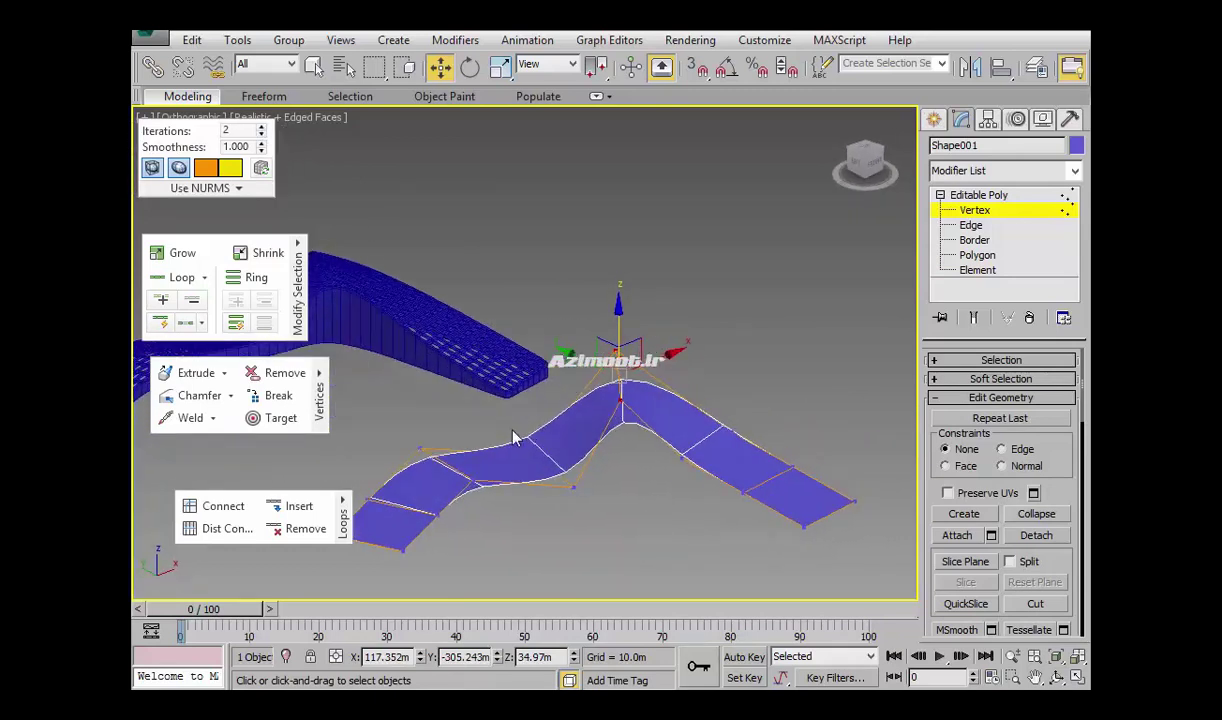
left_click_drag(390, 498, 391, 492)
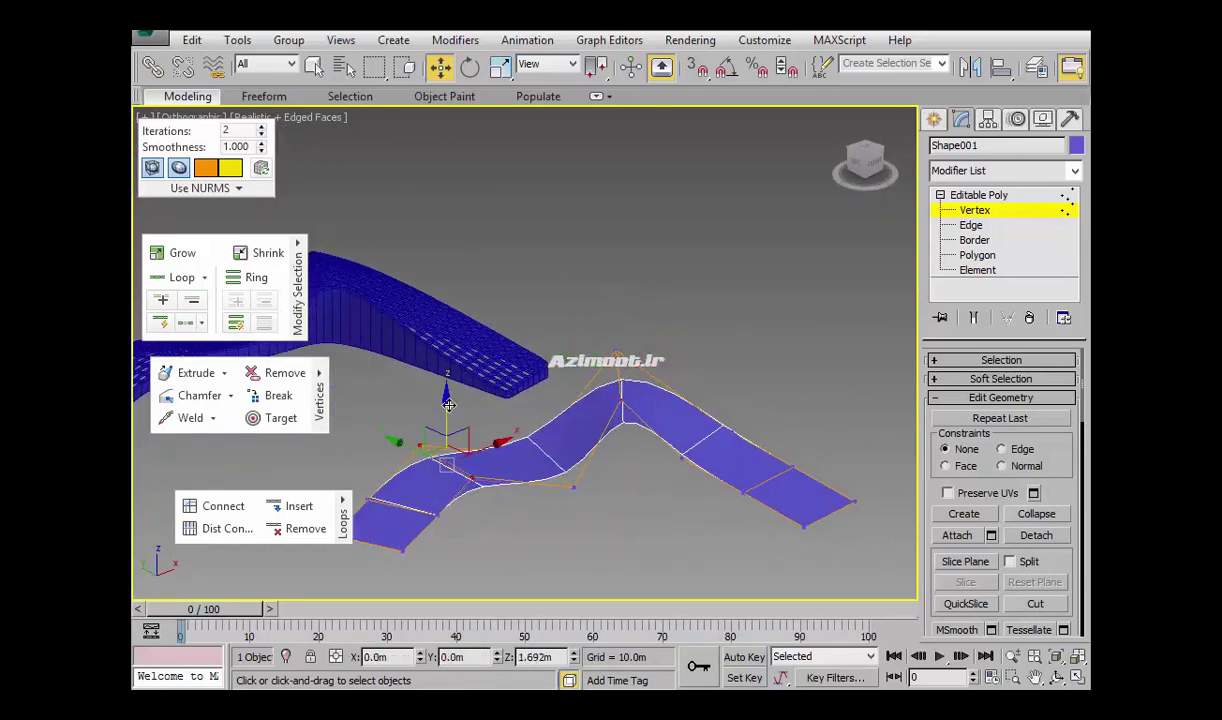
left_click_drag(449, 407, 449, 380)
mouse_move(493, 473)
middle_mouse_down("alt")
mouse_move(505, 404)
mouse_move(522, 462)
mouse_move(617, 480)
mouse_move(553, 417)
mouse_move(620, 358)
middle_mouse_up("alt")
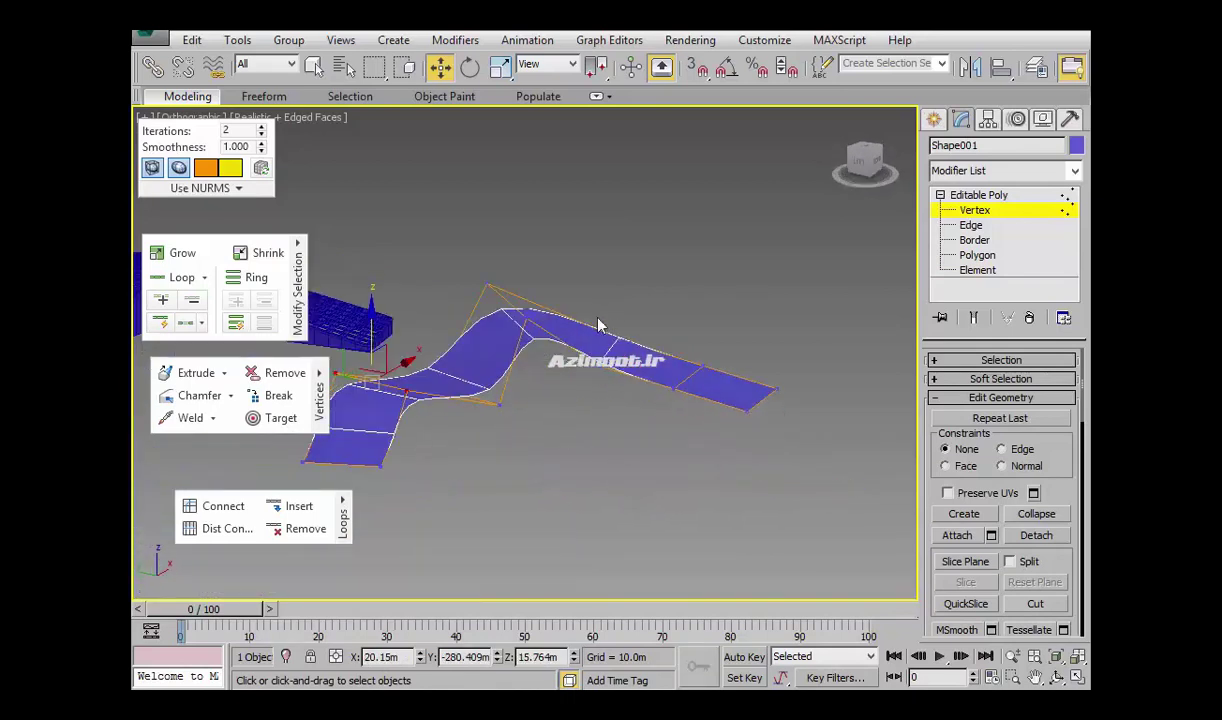
right_click(598, 325)
- Bake the humped road into a dense editable poly and inset all faces By Polygon 1.0 m
left_click(830, 498)
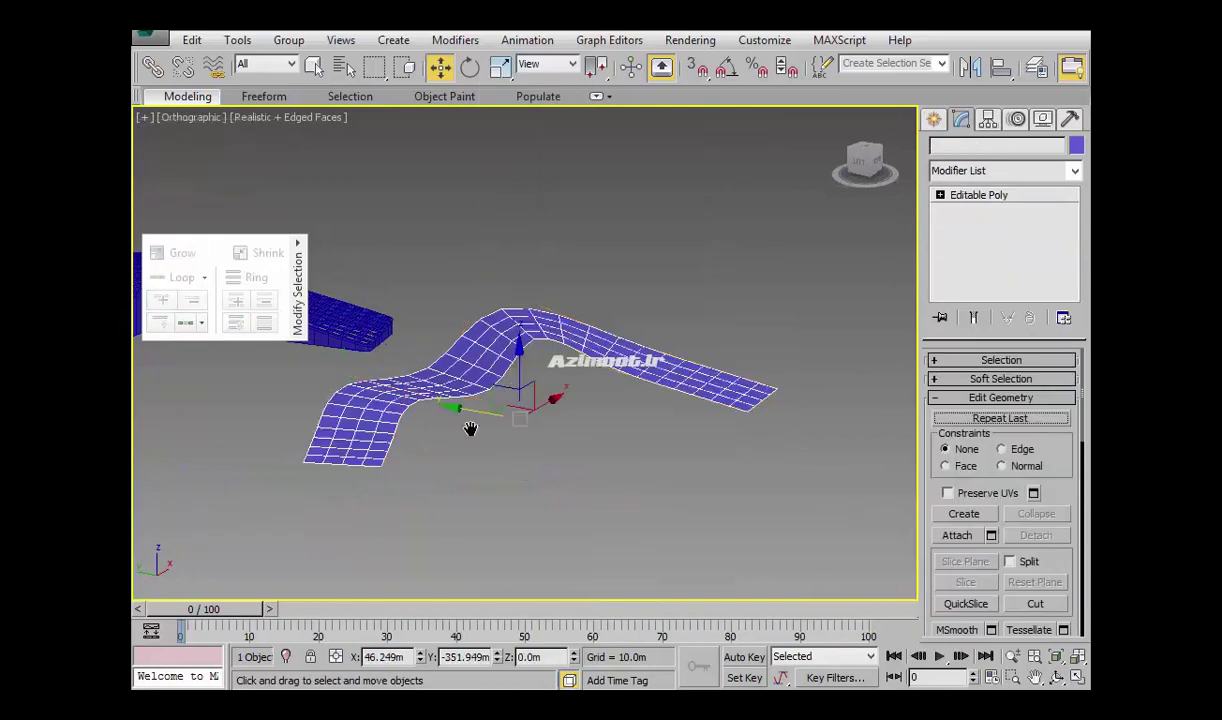
mouse_move(457, 436)
middle_mouse_down("alt")
mouse_move(458, 469)
mouse_move(477, 469)
mouse_move(482, 452)
middle_mouse_up("alt")
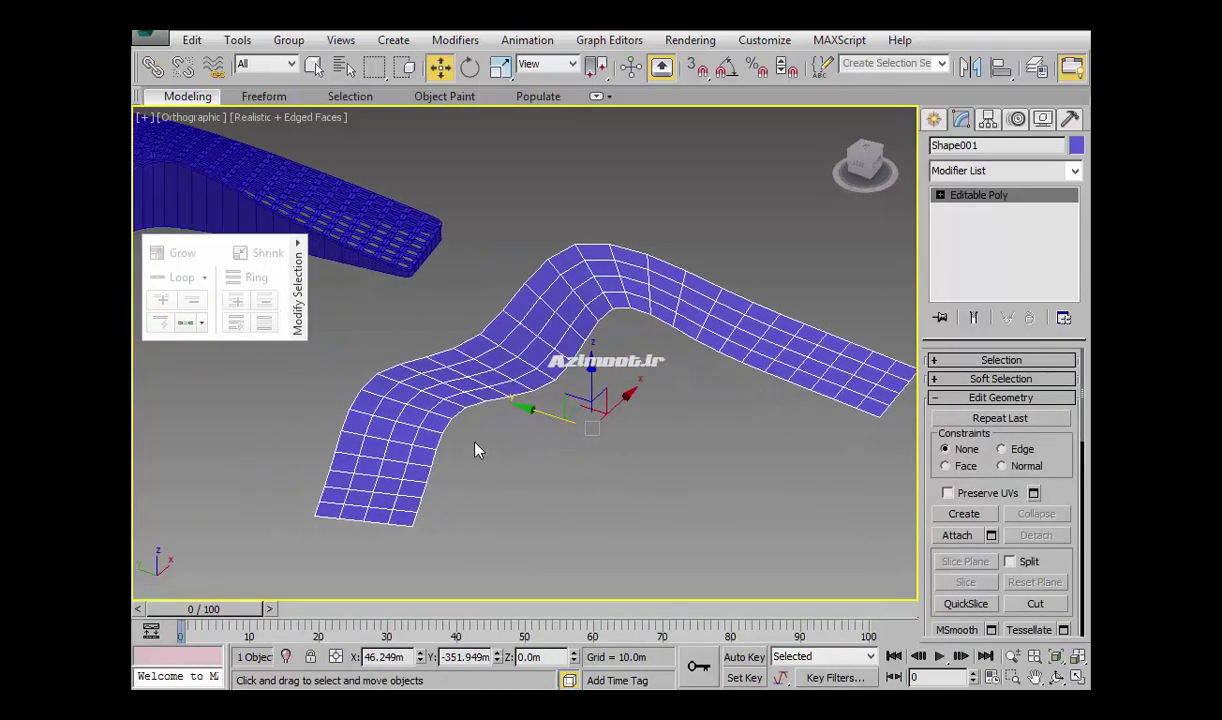
key("4")
left_click(435, 422)
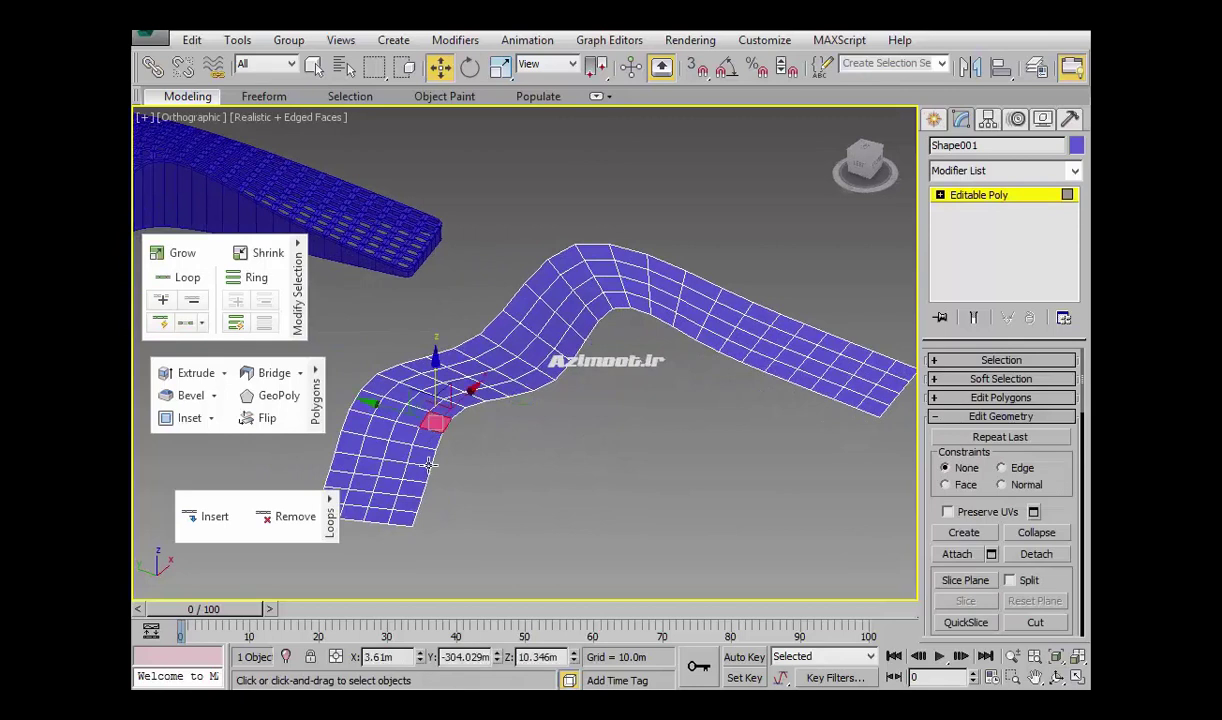
key("ctrl+a")
mouse_move(401, 464)
middle_mouse_down("alt")
mouse_move(361, 387)
mouse_move(174, 413)
middle_mouse_up("alt")
left_click(188, 418)
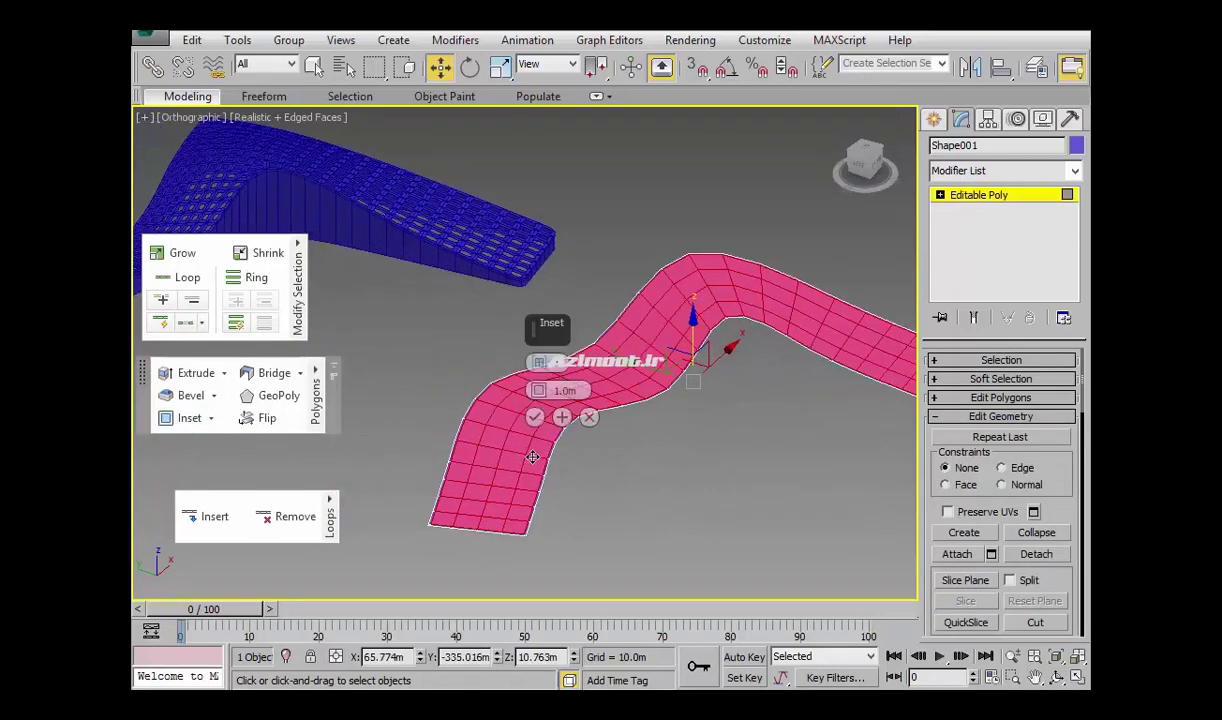
left_click(539, 361)
left_click(535, 418)
mouse_move(573, 466)
middle_mouse_down("alt")
mouse_move(526, 456)
mouse_move(652, 340)
middle_mouse_up("alt")
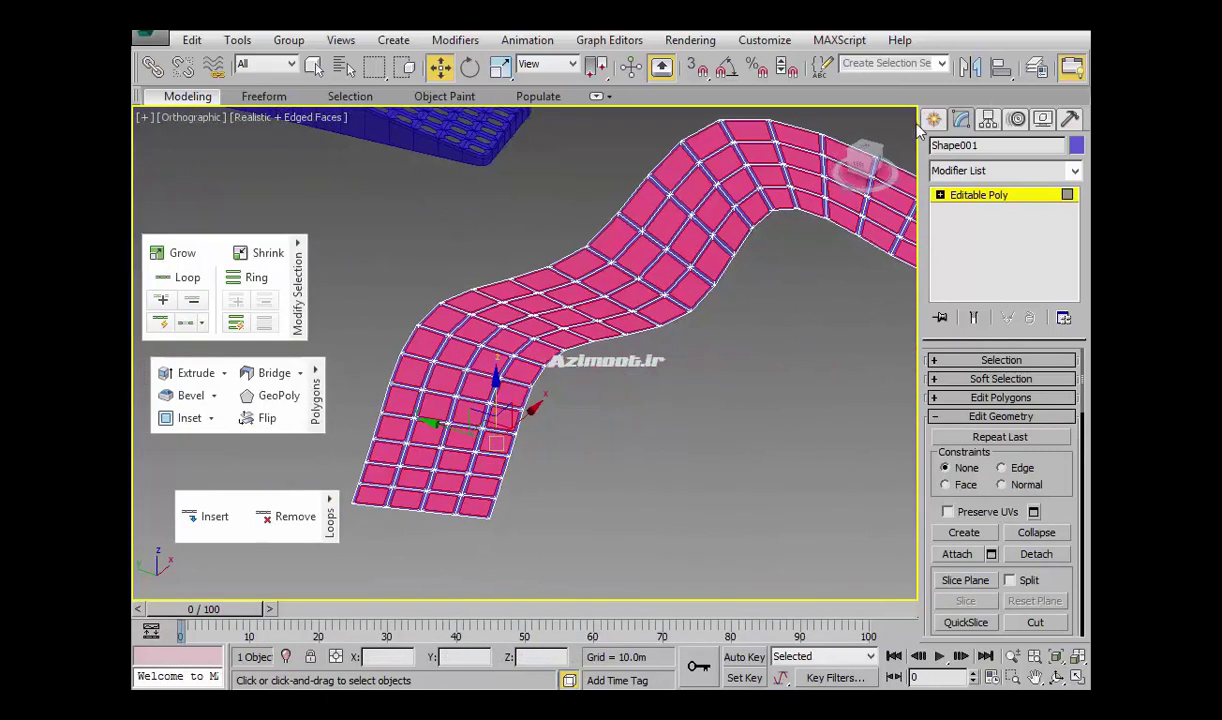
left_click_drag(860, 165, 854, 213)
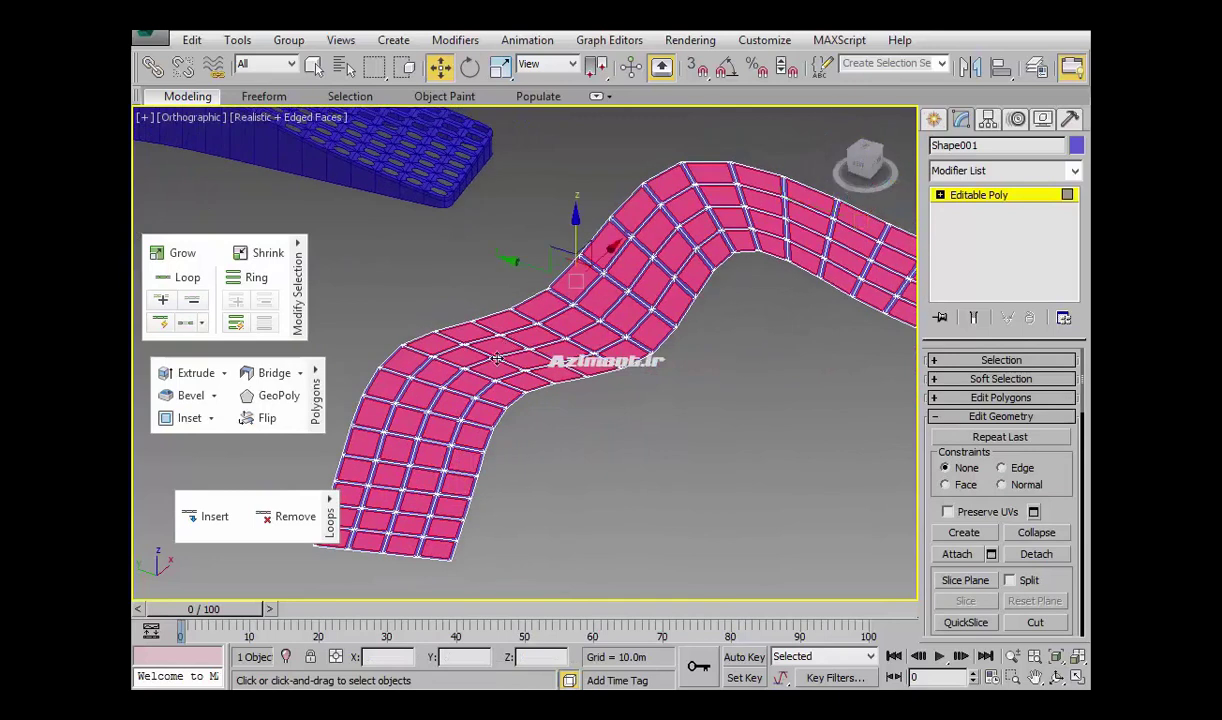
- Extrude the inset panels downward with a height of about -1.071 m
left_click(224, 373)
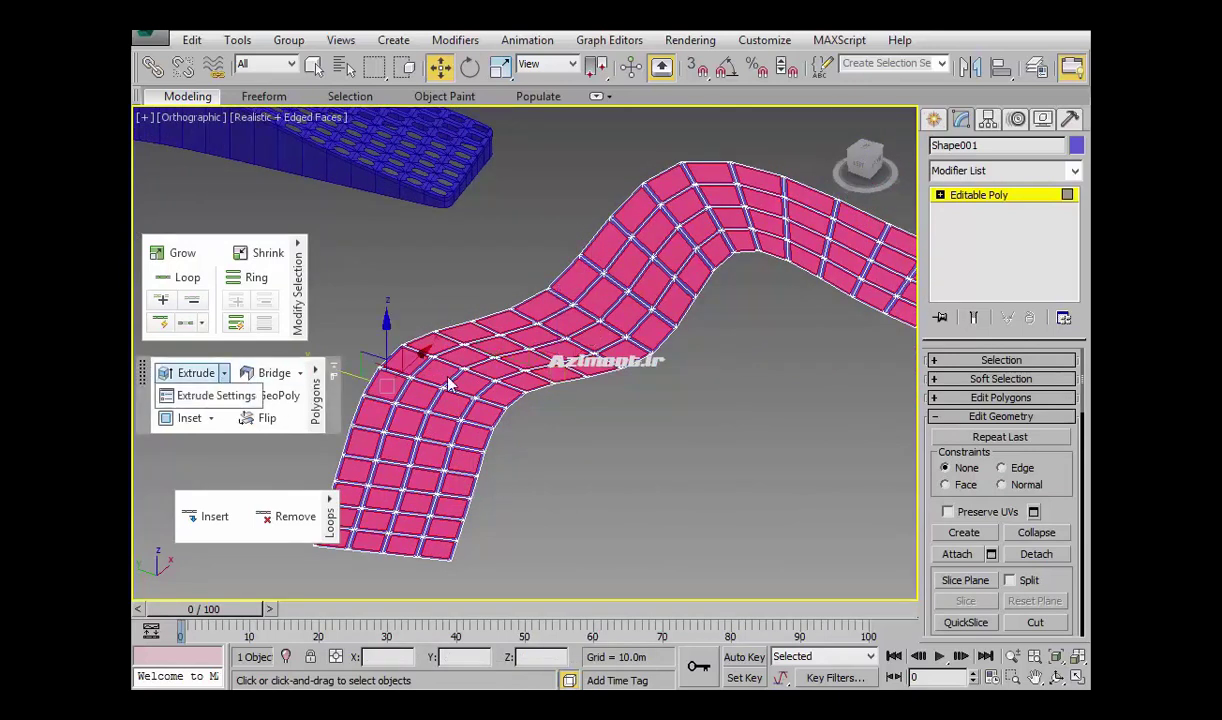
left_click(212, 396)
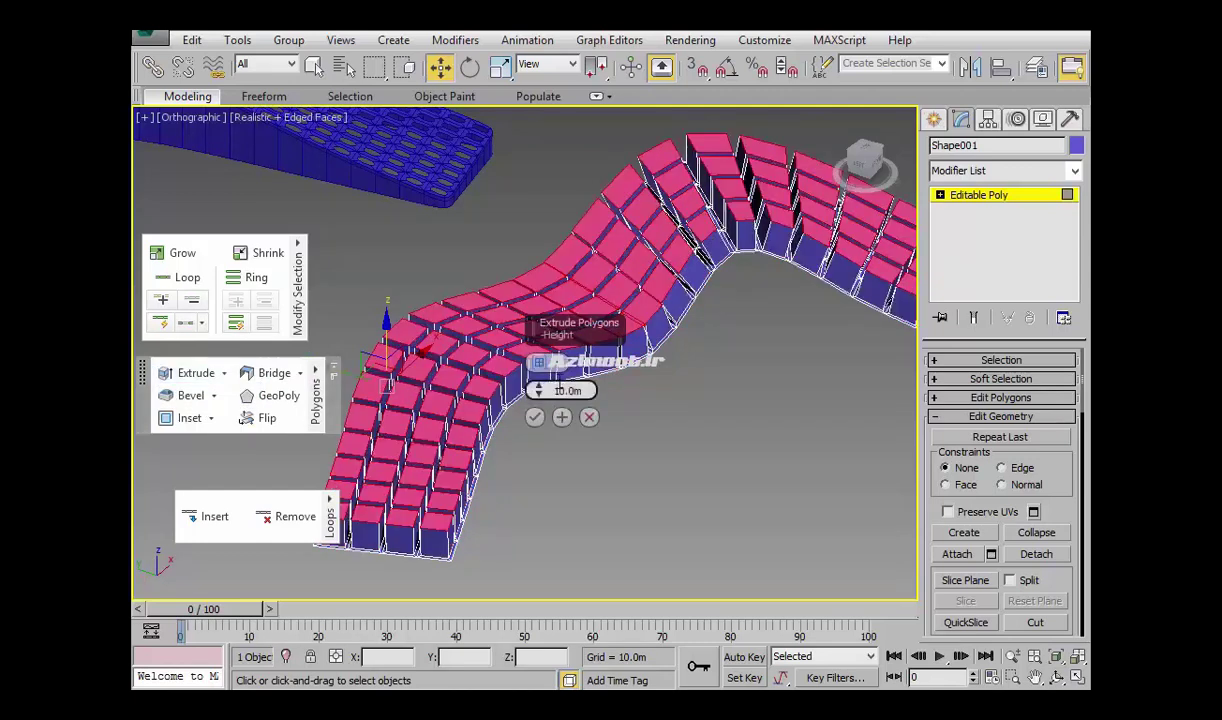
left_click_drag(538, 391, 538, 384)
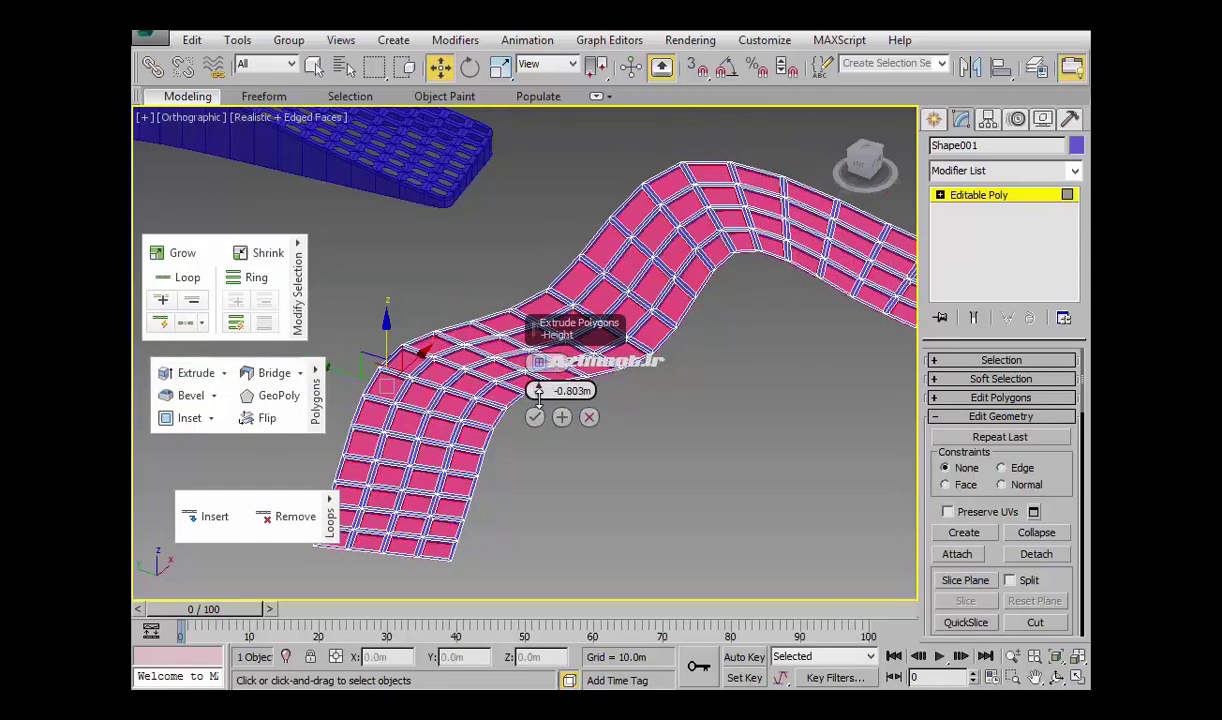
scroll(540, 422, "up", 2)
scroll(548, 428, "up", 3)
scroll(556, 434, "up", 2)
scroll(564, 440, "up", 2)
- Apply the extrusion and delete the recessed panels to open holes through the road
left_click(562, 418)
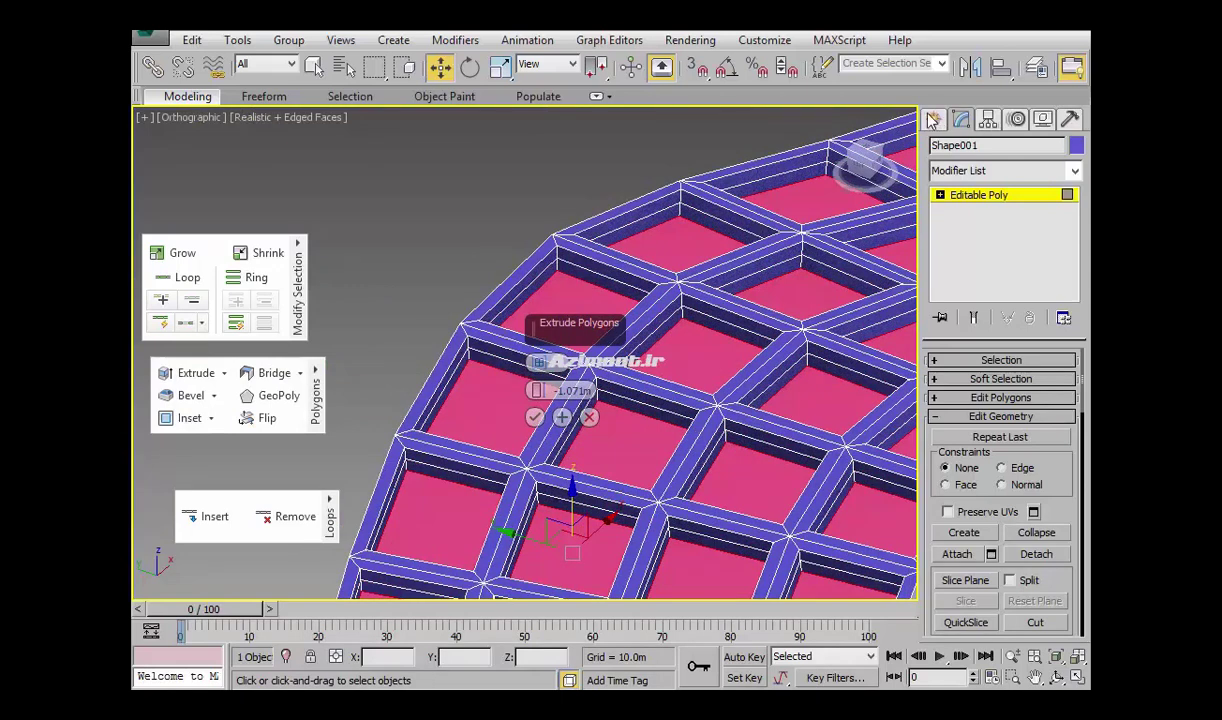
left_click(493, 395)
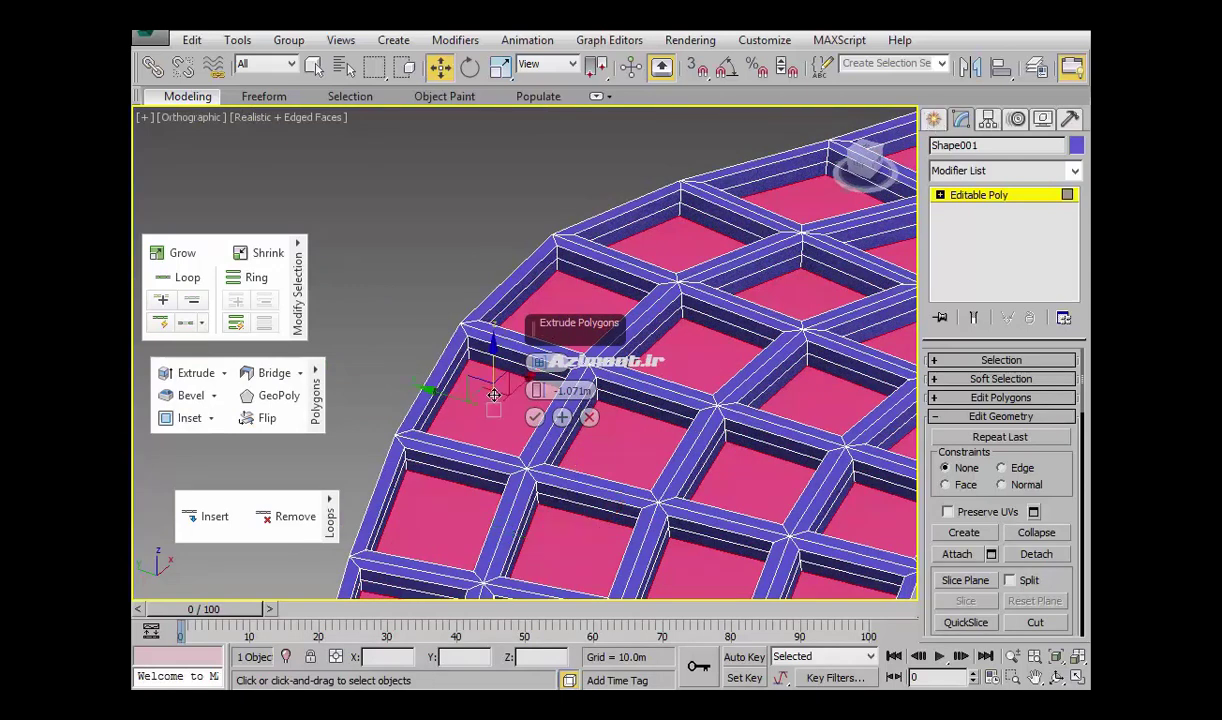
key("Delete")
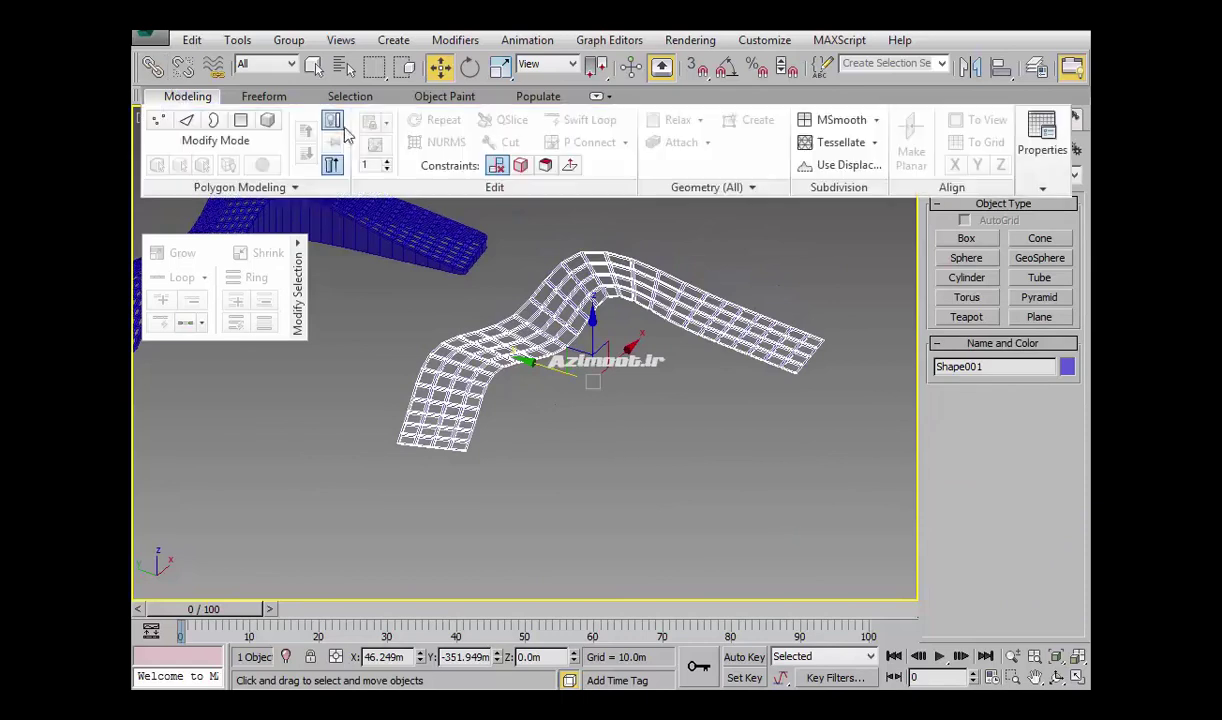
- Turn on NURMS smoothing for the perforated road at 4 iterations, rounding its holes
key("4")
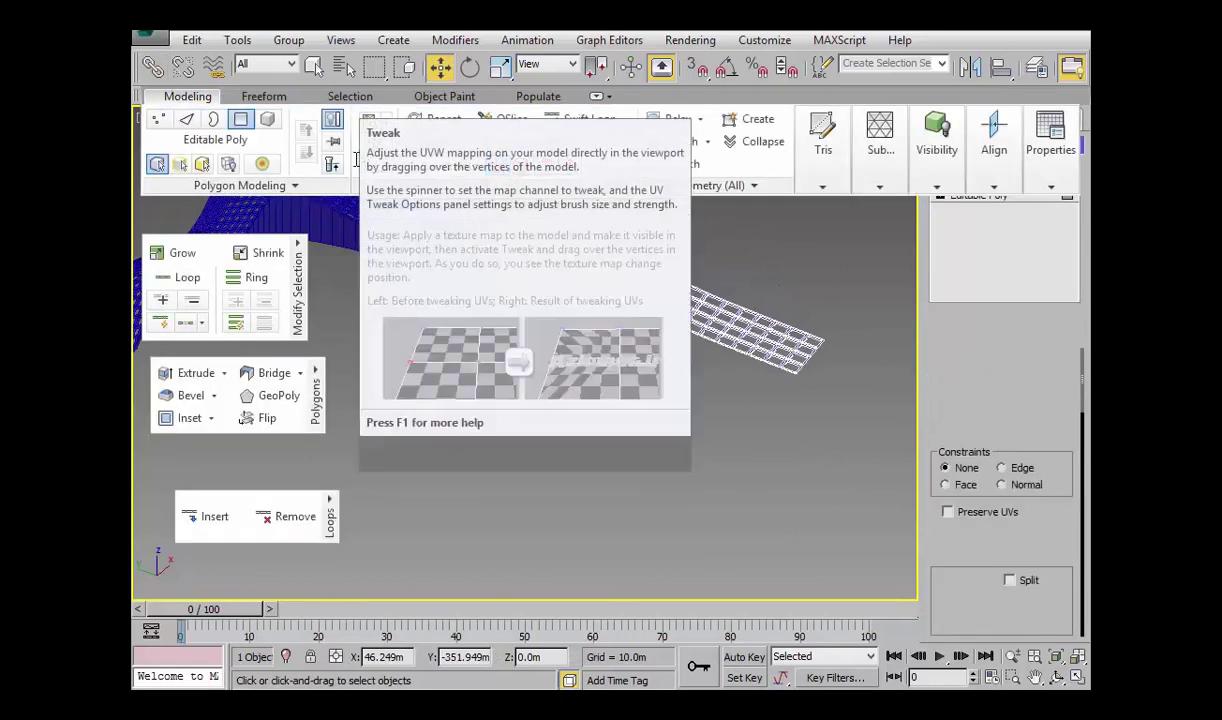
left_click(440, 141)
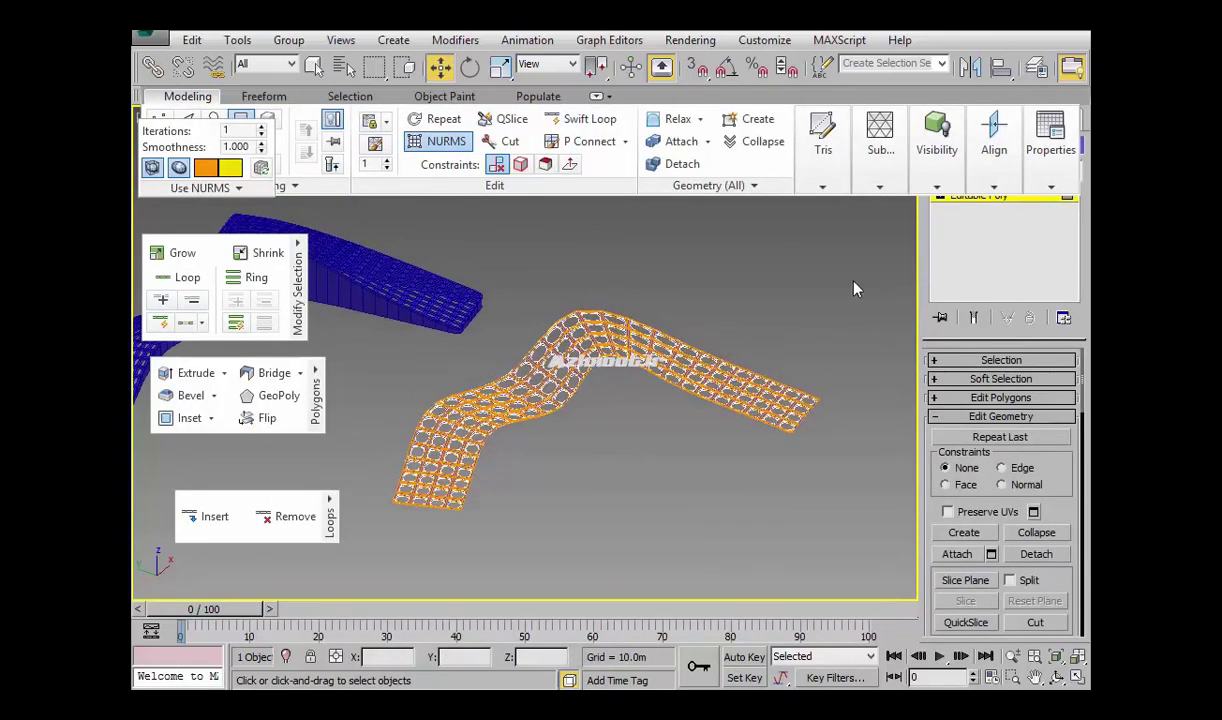
left_click(261, 127)
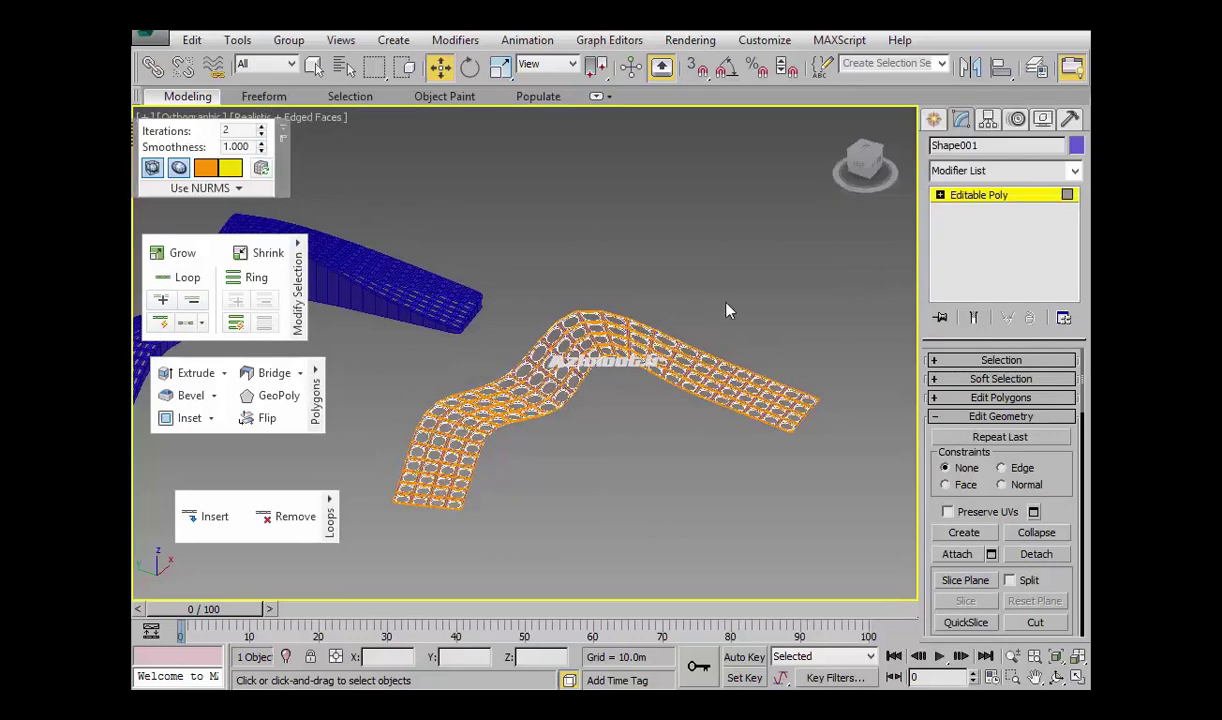
left_click(933, 119)
scroll(657, 425, "up", 5)
scroll(590, 460, "up", 4)
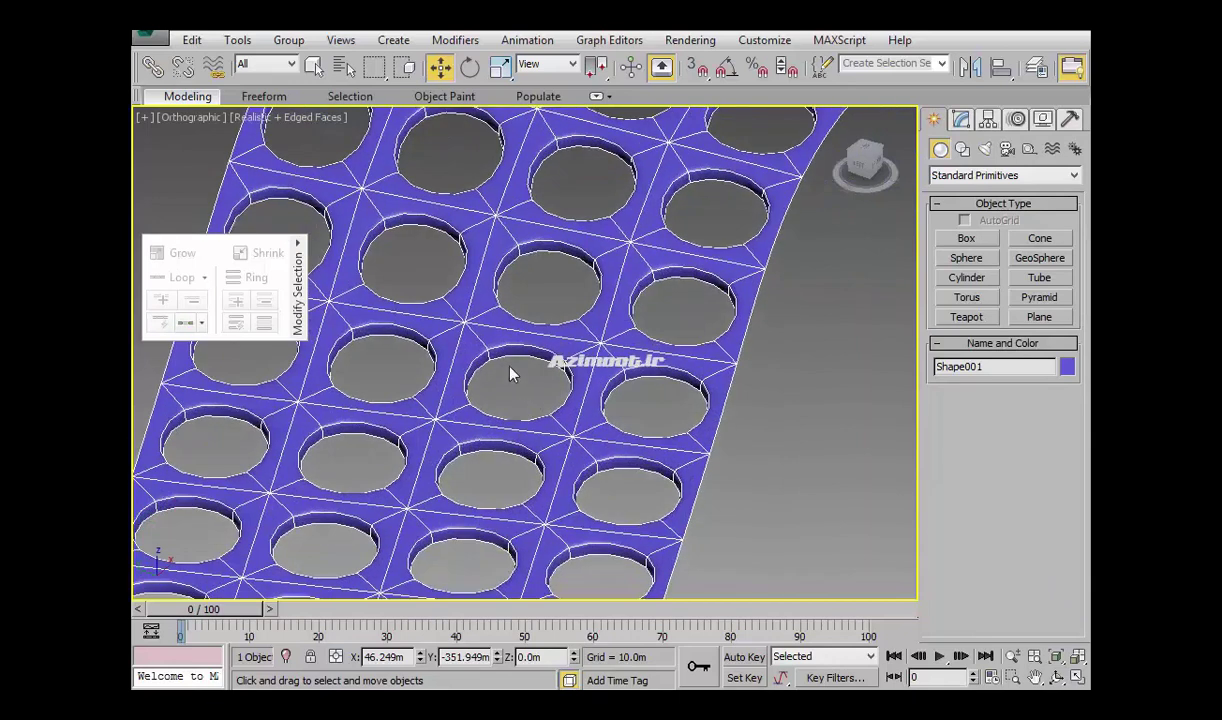
scroll(520, 390, "up", 3)
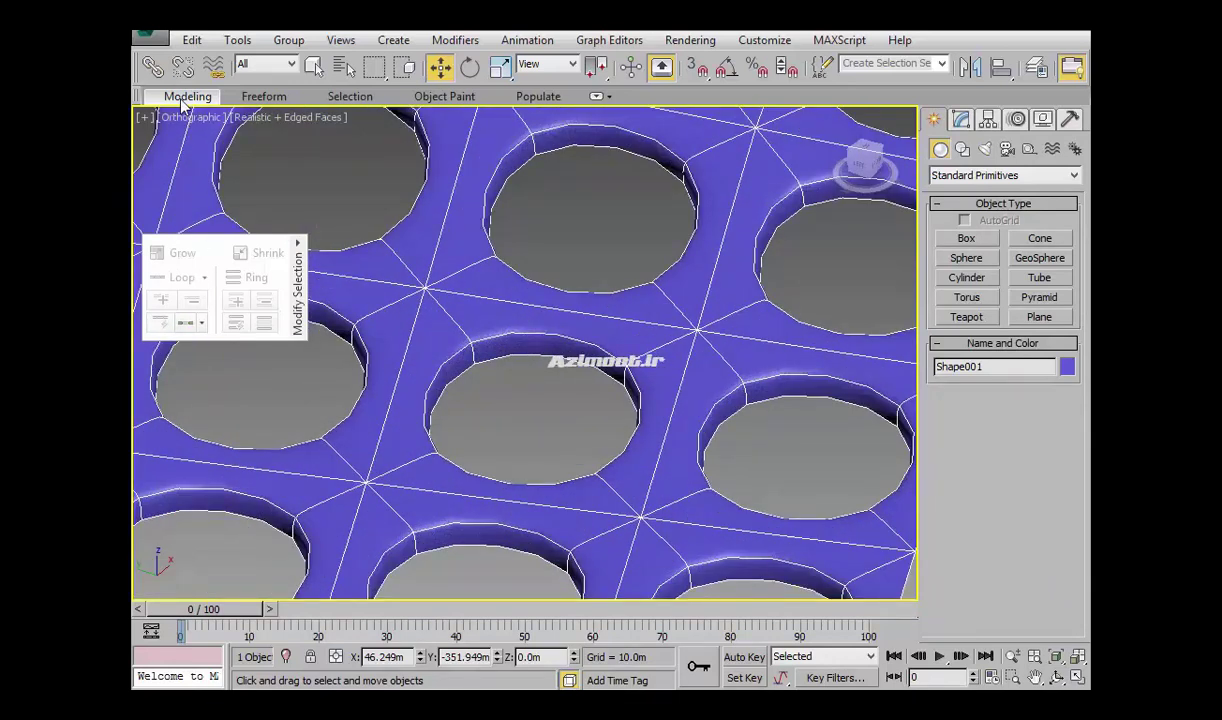
left_click(624, 383)
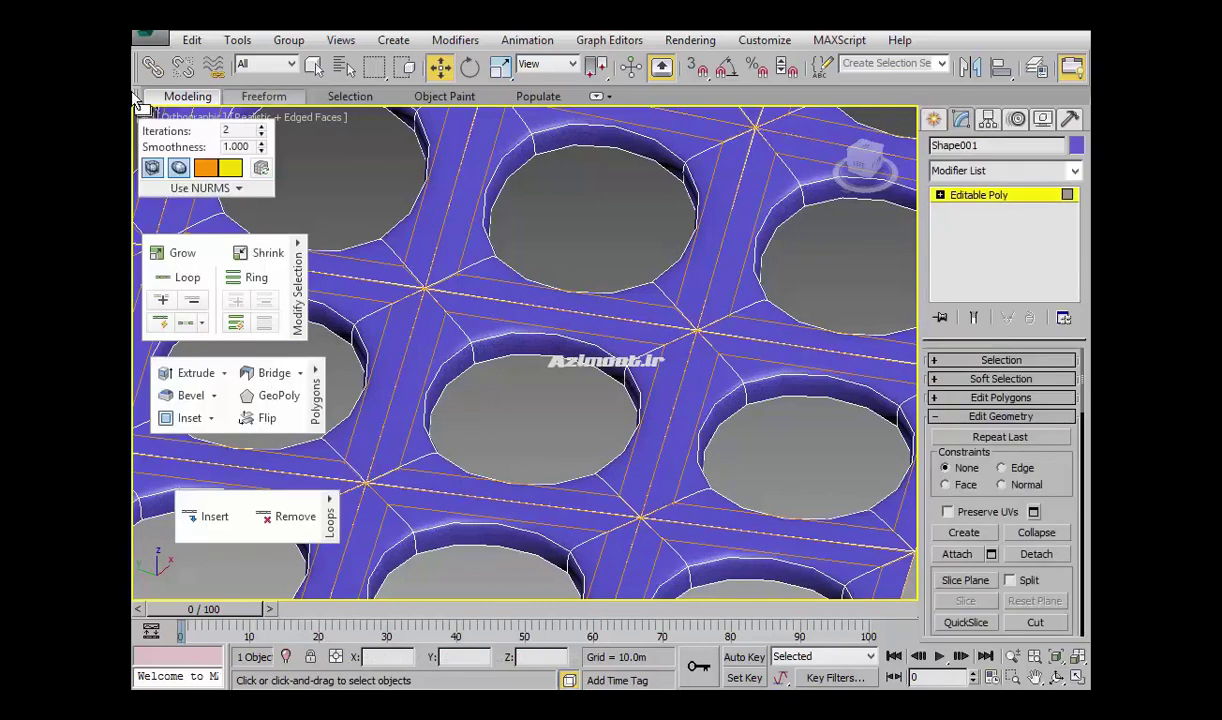
left_click(261, 129)
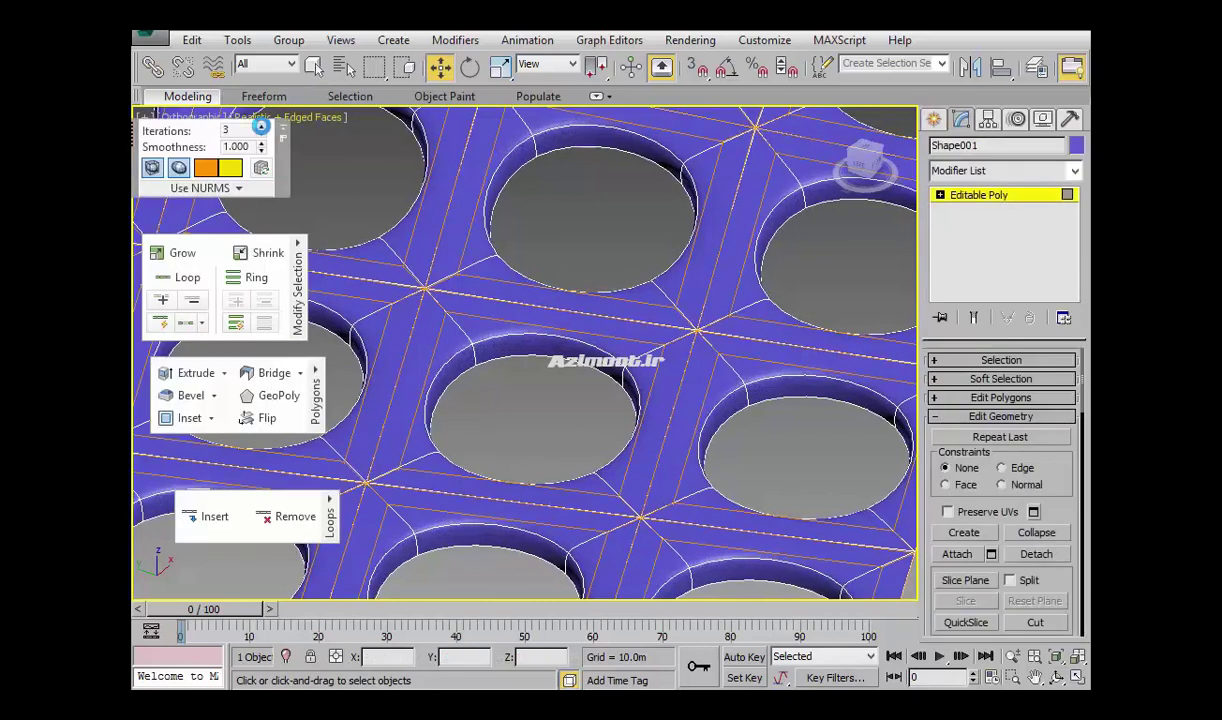
left_click(261, 129)
scroll(453, 259, "down", 2)
scroll(478, 289, "down", 2)
middle_click_drag(478, 289, 592, 532, "alt")
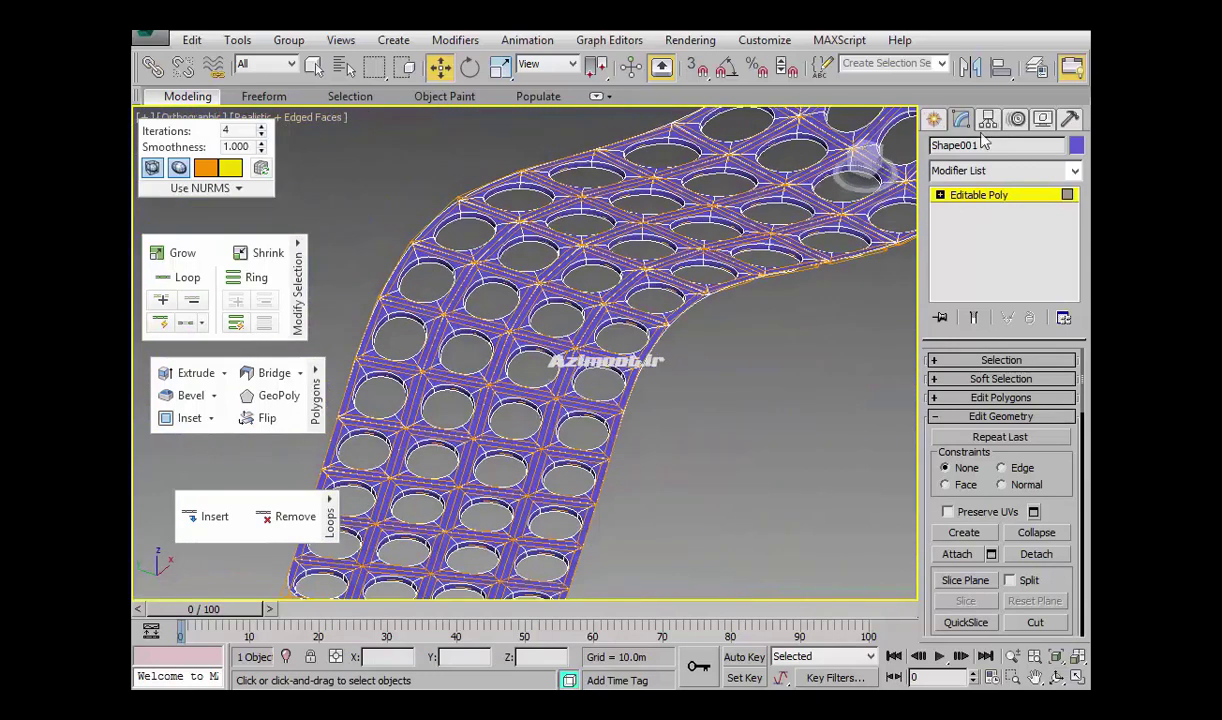
- At Border level, select the road's outer border
key("4")
left_click(974, 240)
middle_click_drag(640, 422, 573, 323)
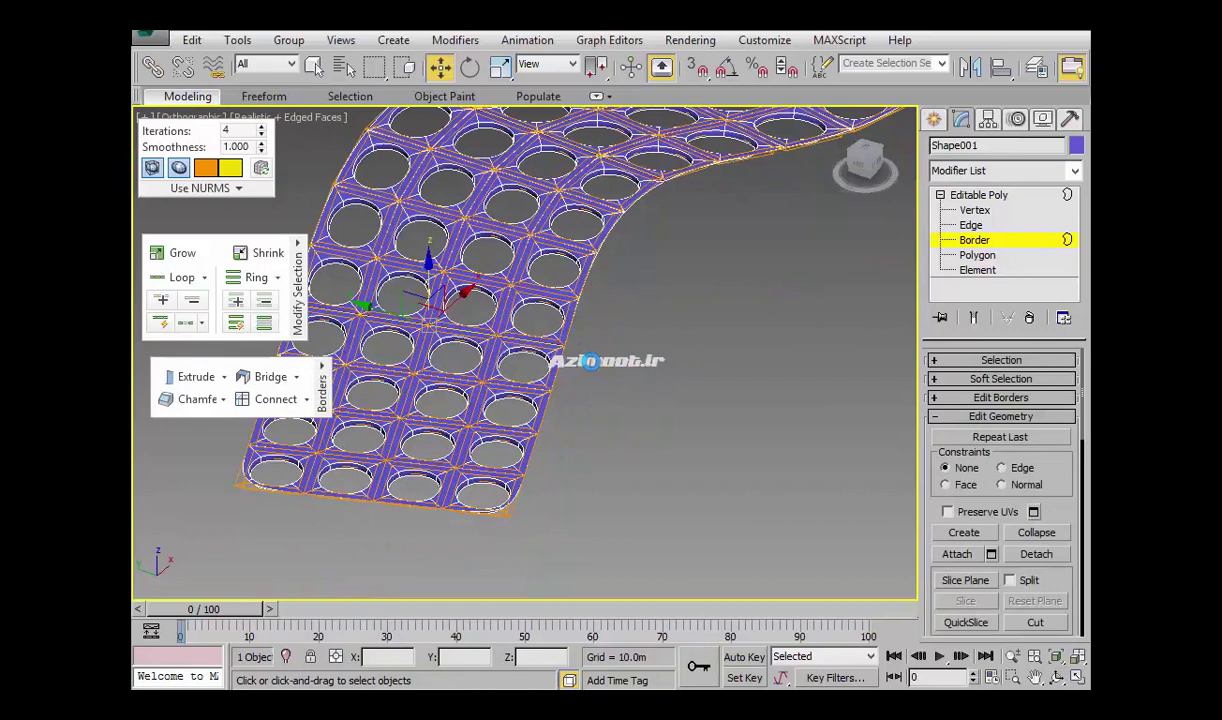
- Shift-drag the outer border down along Z to extrude vertical side walls
scroll(585, 381, "down", 2)
scroll(716, 334, "down", 2)
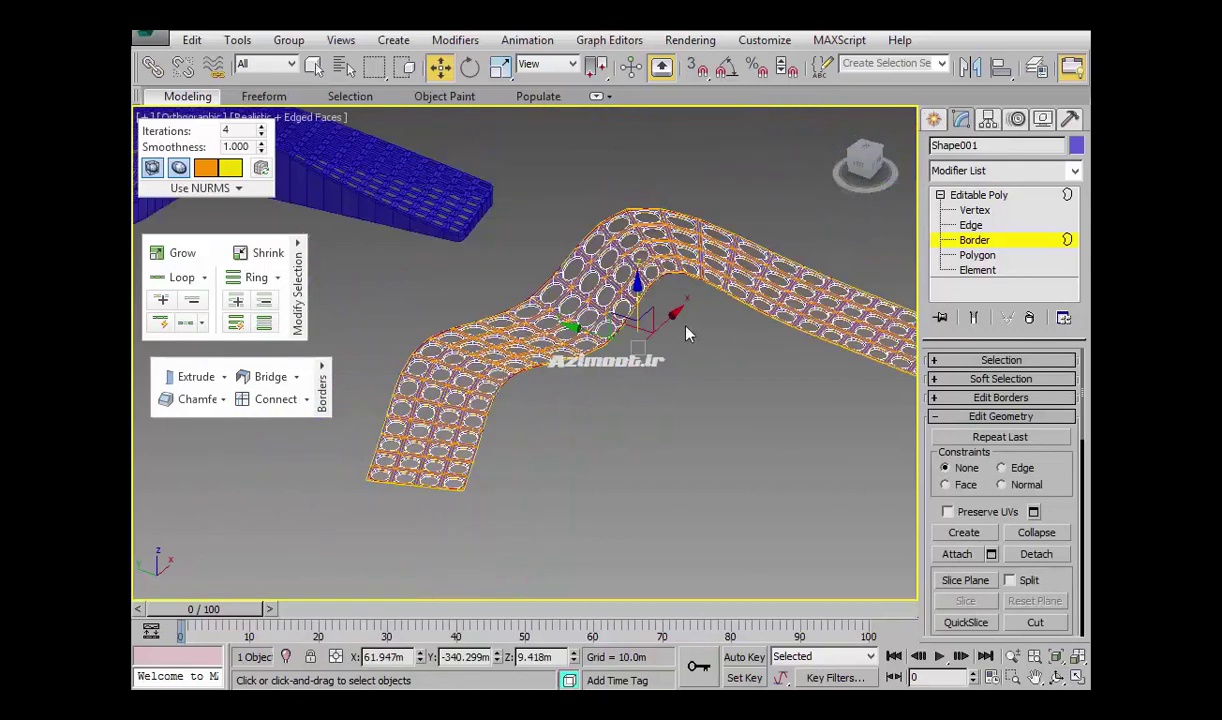
scroll(716, 334, "up", 2)
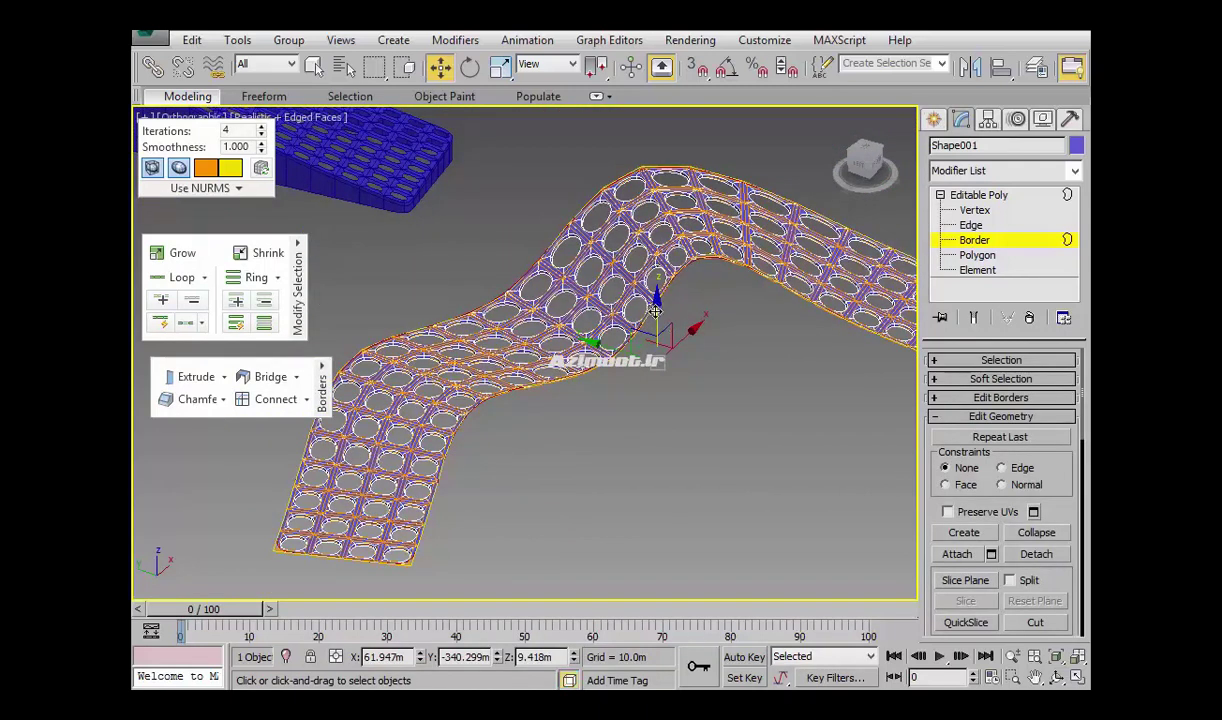
left_click_drag(657, 320, 648, 452, "shift")
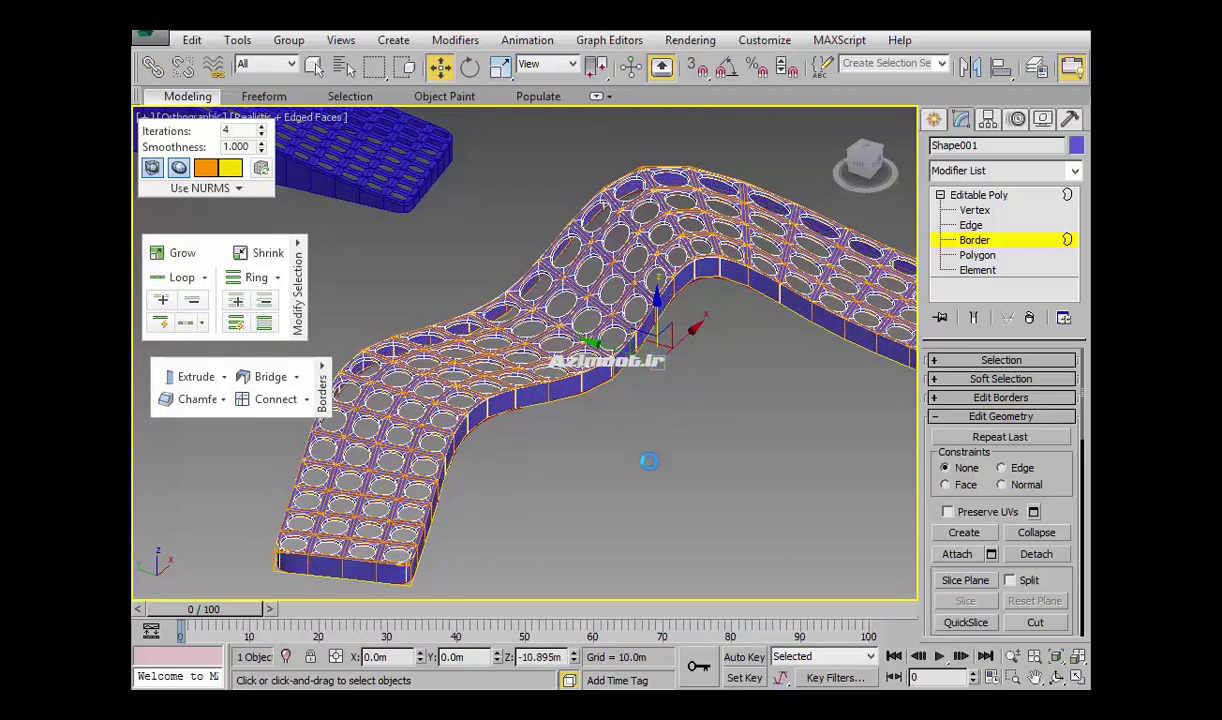
left_click_drag(440, 427, 329, 205, "shift")
left_click_drag(212, 96, 677, 402, "shift")
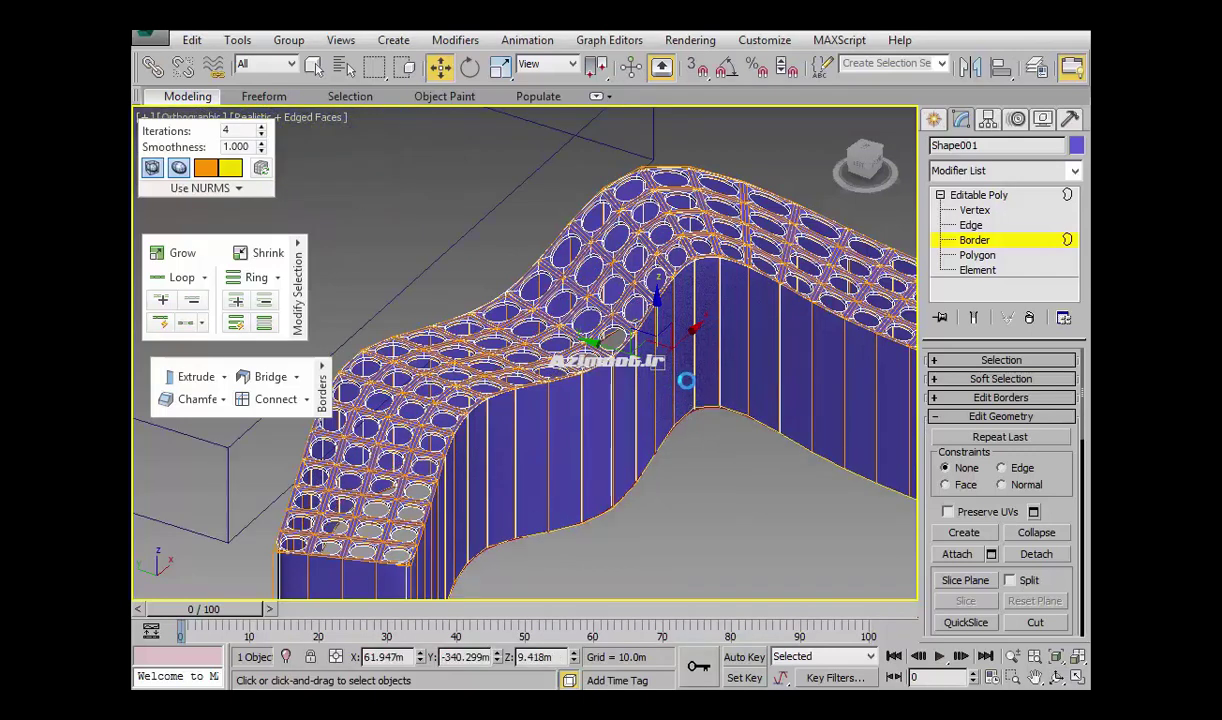
- Flatten the walls' bottom edge with Make Planar Z and raise it to set wall height
middle_click_drag(727, 452, 860, 430, "alt")
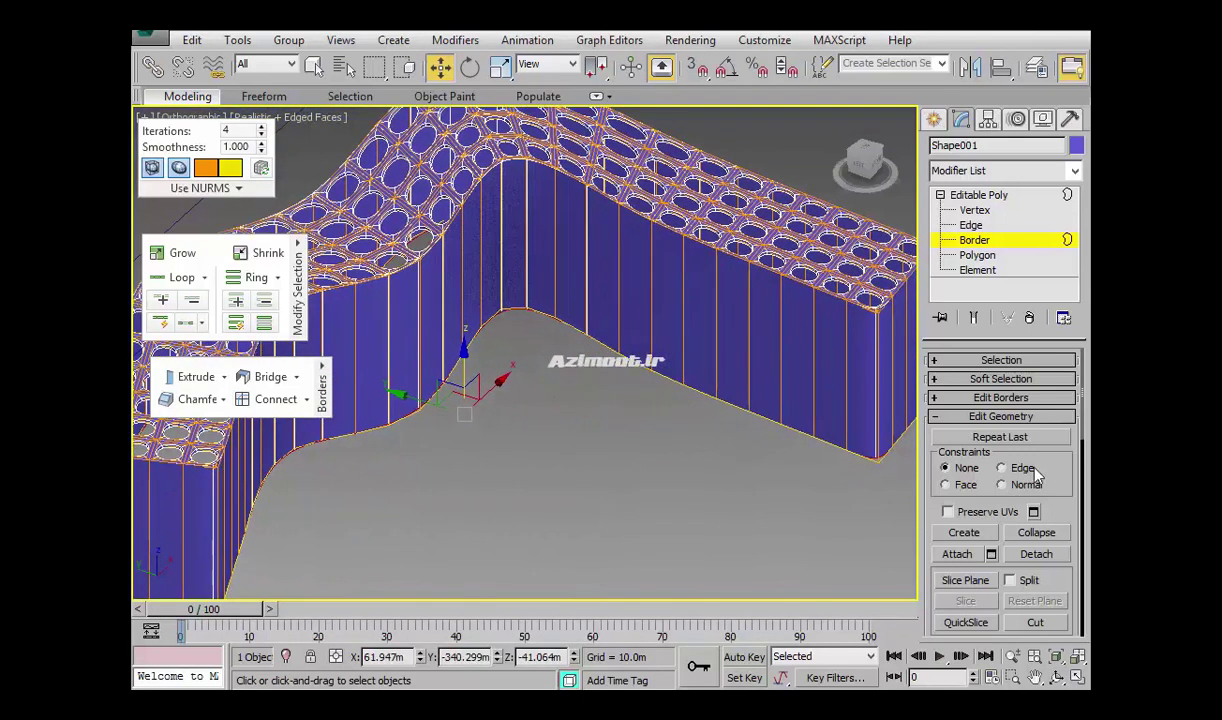
left_click_drag(1045, 460, 1047, 316)
scroll(1065, 420, "down", 3)
scroll(1071, 473, "down", 1)
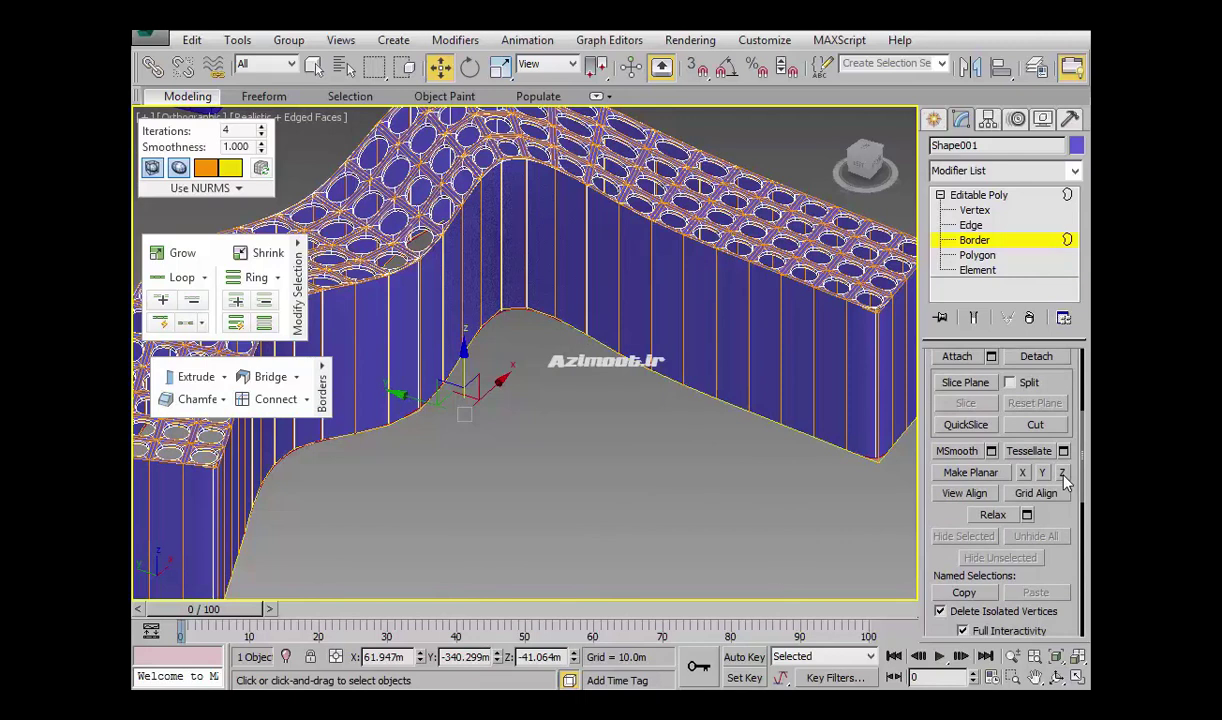
left_click(1062, 473)
left_click_drag(453, 375, 476, 248)
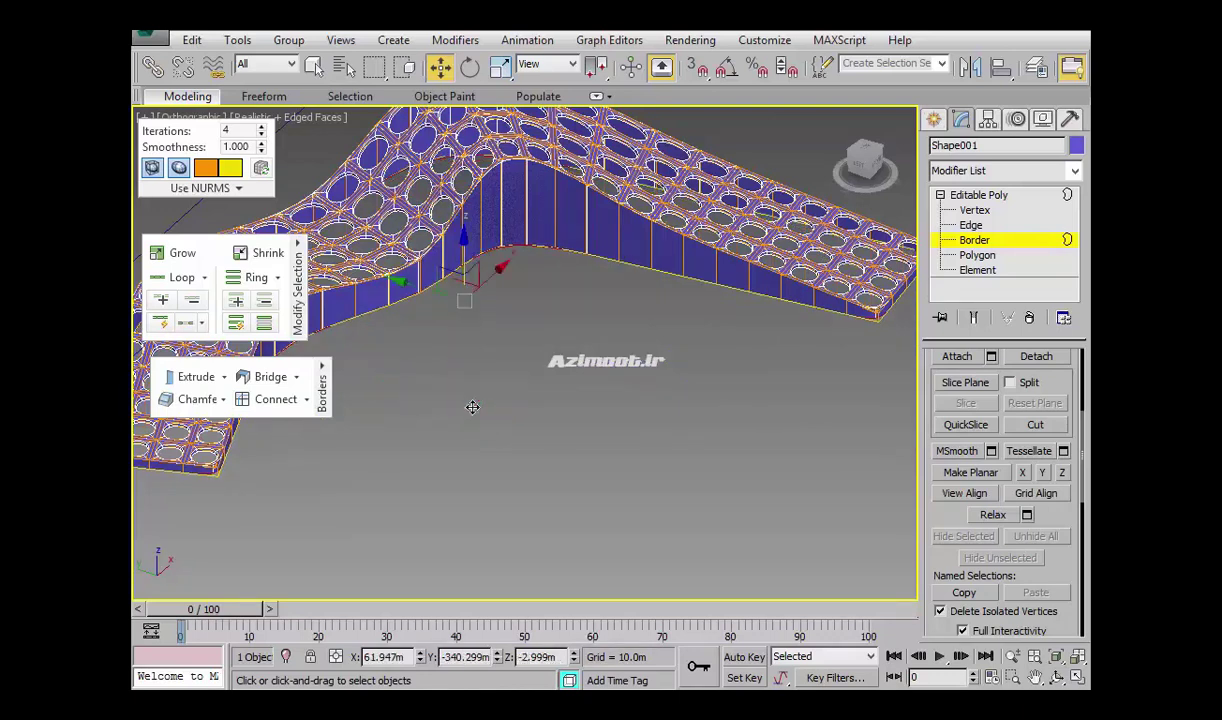
scroll(551, 353, "down", 3)
middle_click_drag(554, 327, 848, 168, "alt")
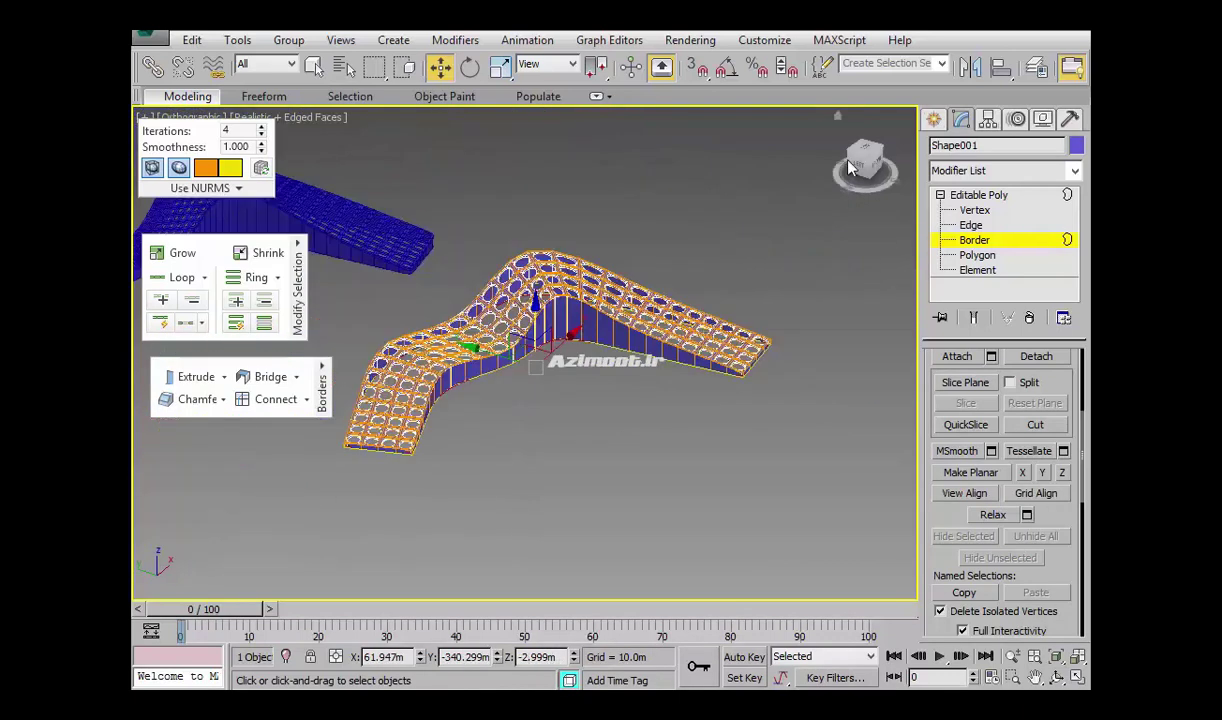
left_click(933, 119)
left_click(680, 428)
middle_click_drag(494, 398, 619, 406)
mouse_move(535, 467)
middle_mouse_down("alt")
mouse_move(494, 472)
mouse_move(565, 502)
mouse_move(625, 494)
mouse_move(657, 444)
mouse_move(559, 499)
mouse_move(486, 456)
mouse_move(560, 454)
mouse_move(507, 390)
mouse_move(490, 438)
middle_mouse_up("alt")
scroll(560, 454, "up", 3)
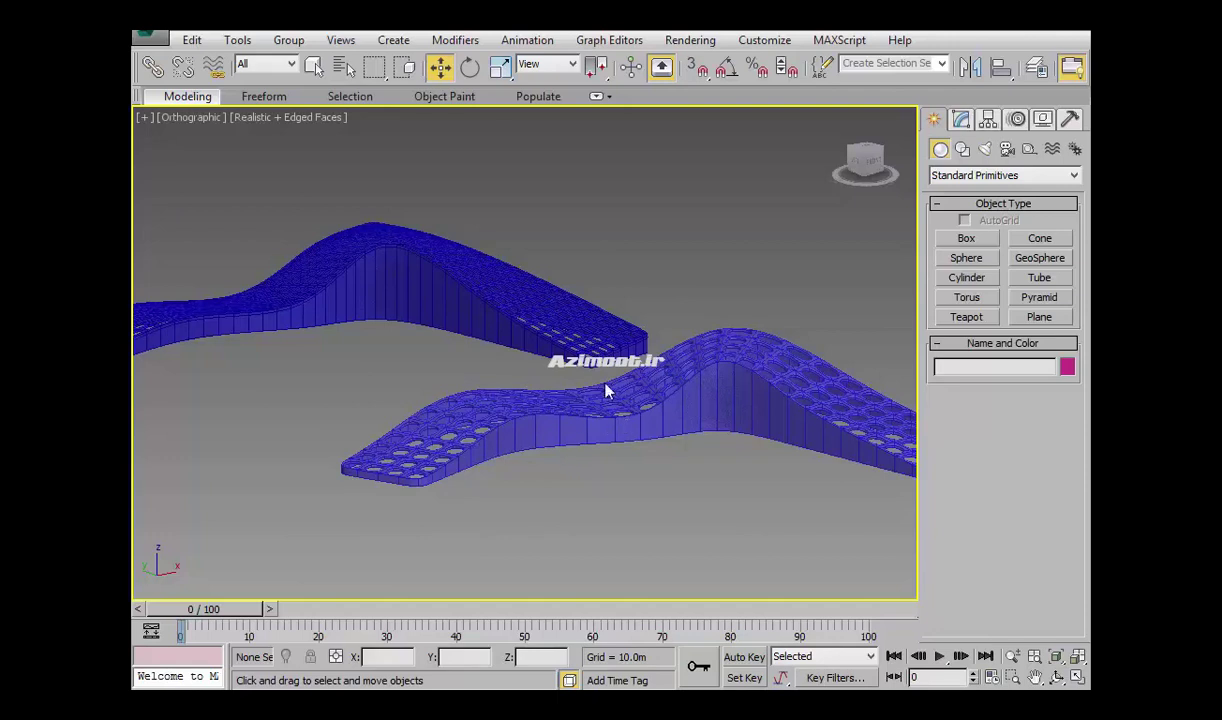
middle_click_drag(768, 452, 646, 398)
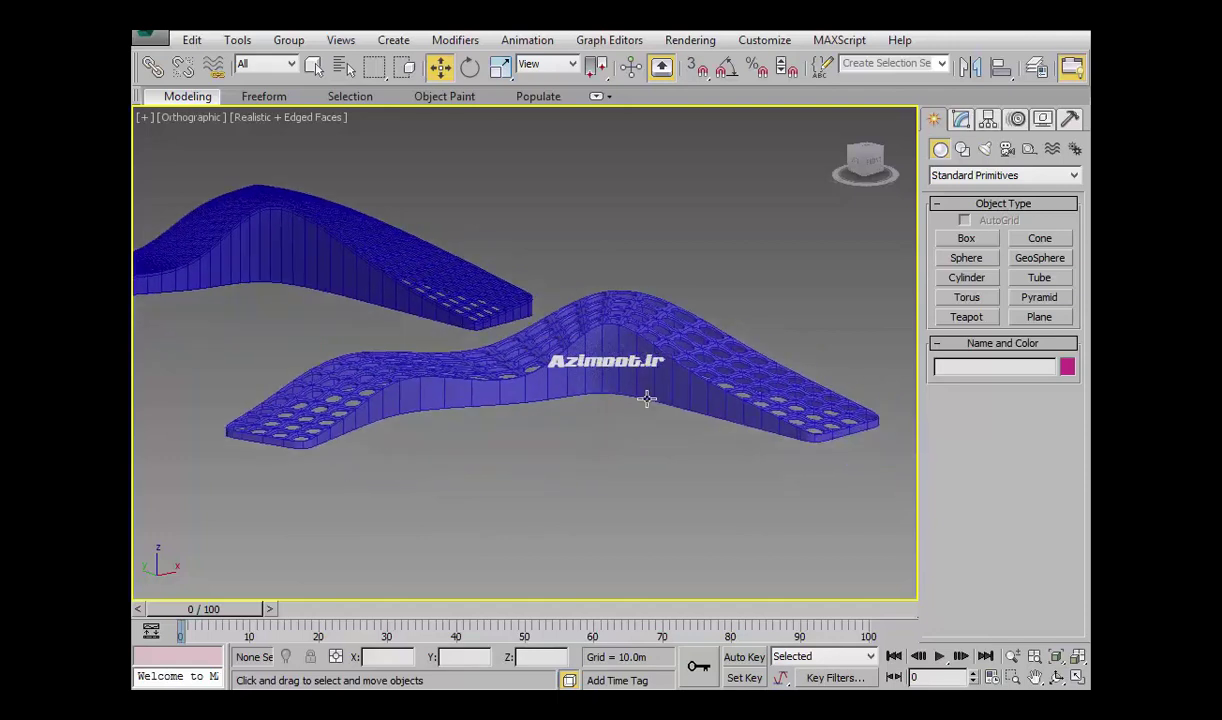
left_click(605, 398)
mouse_move(593, 393)
middle_mouse_down("alt")
mouse_move(595, 447)
mouse_move(655, 464)
middle_mouse_up("alt")
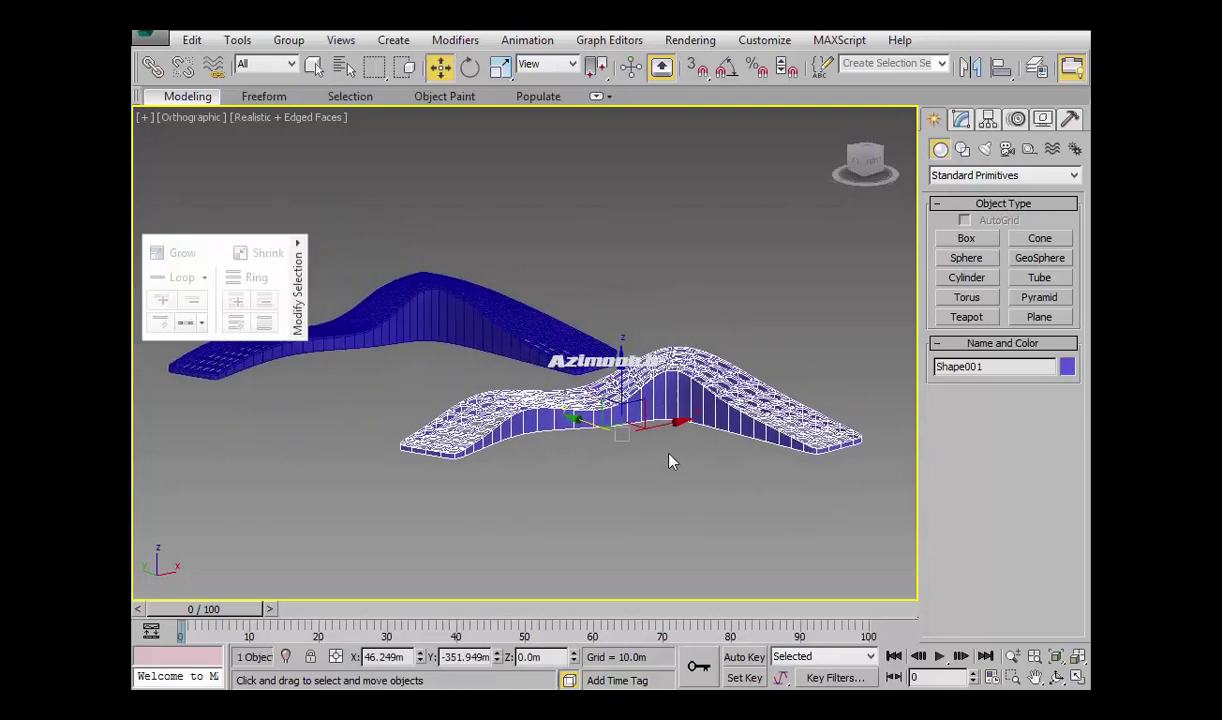